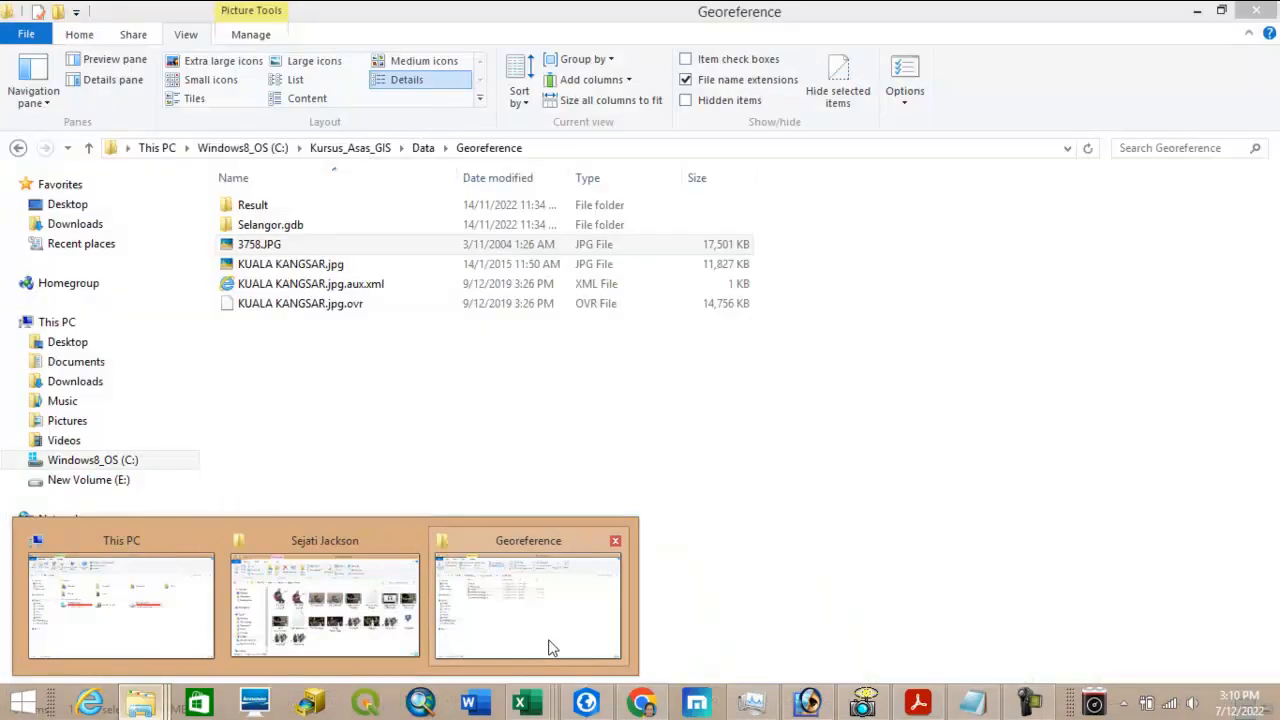
Open the scanned map 3758.JPG from the Georeference folder and examine the grid coordinates at its northwest corner
{"action": "left_click", "coordinate": [549, 646]}
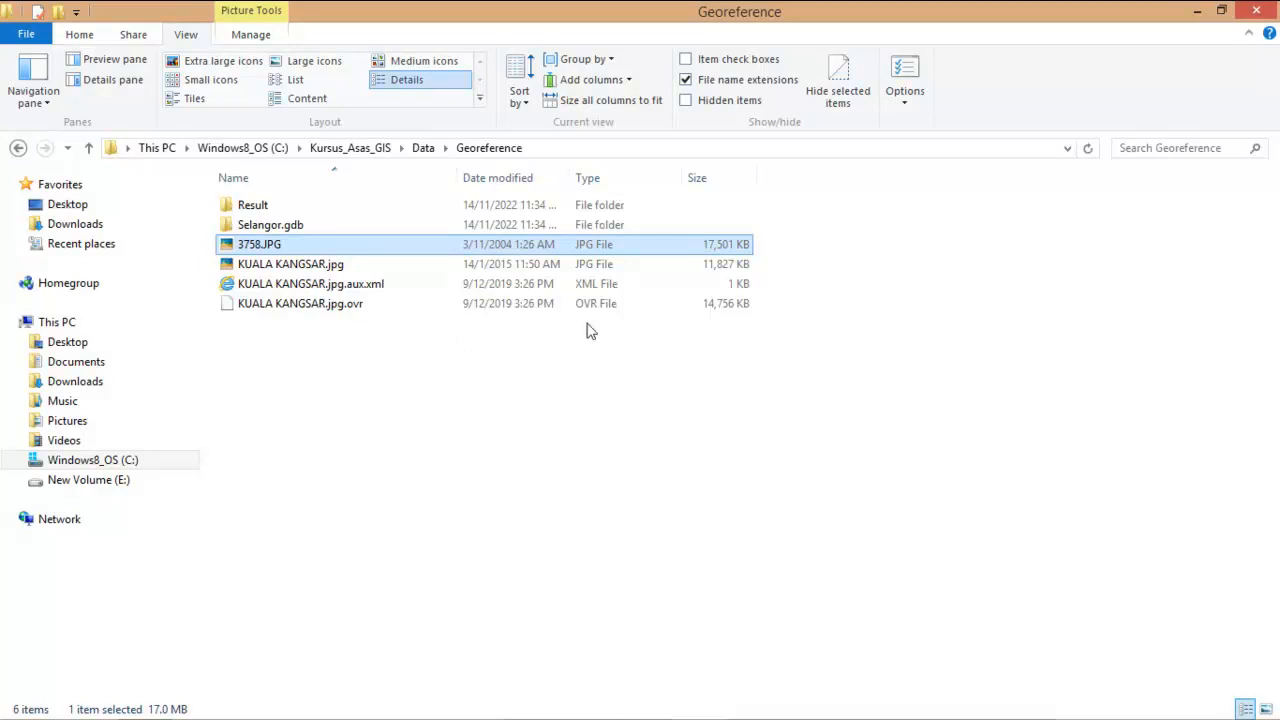
{"action": "double_click", "coordinate": [313, 250]}
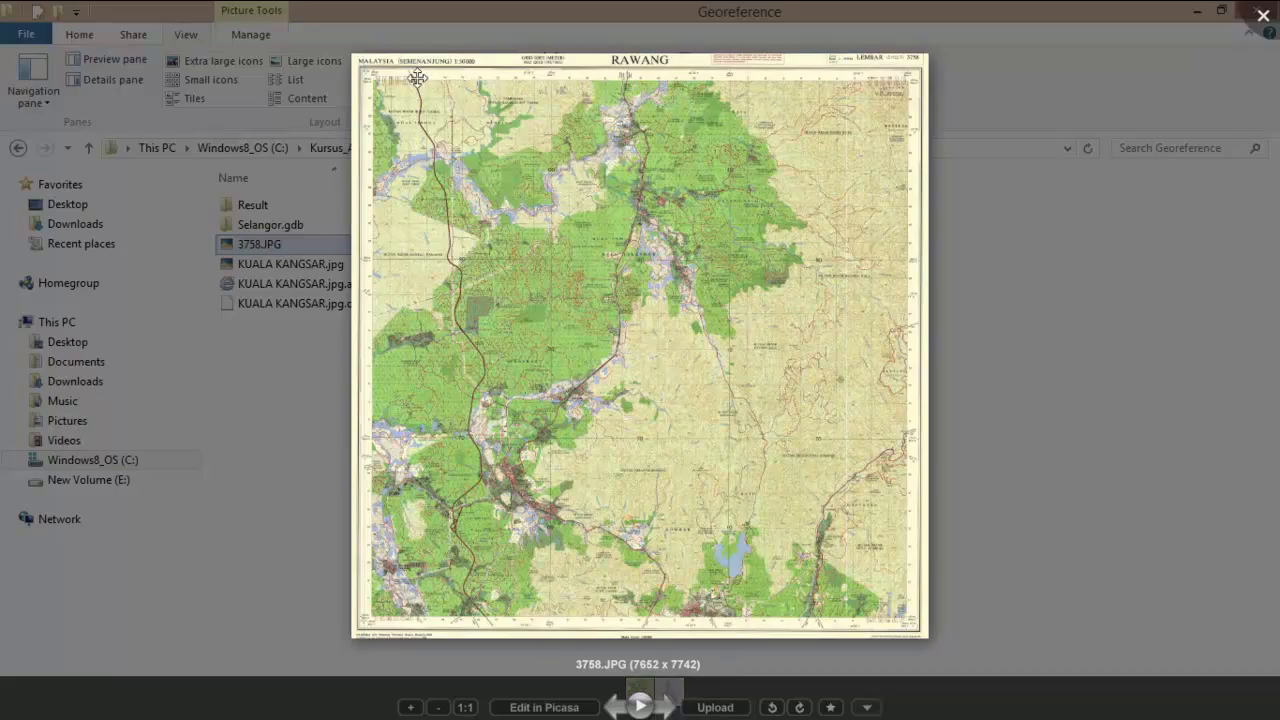
{"action": "scroll", "coordinate": [418, 77], "scroll_direction": "up", "scroll_amount": 5}
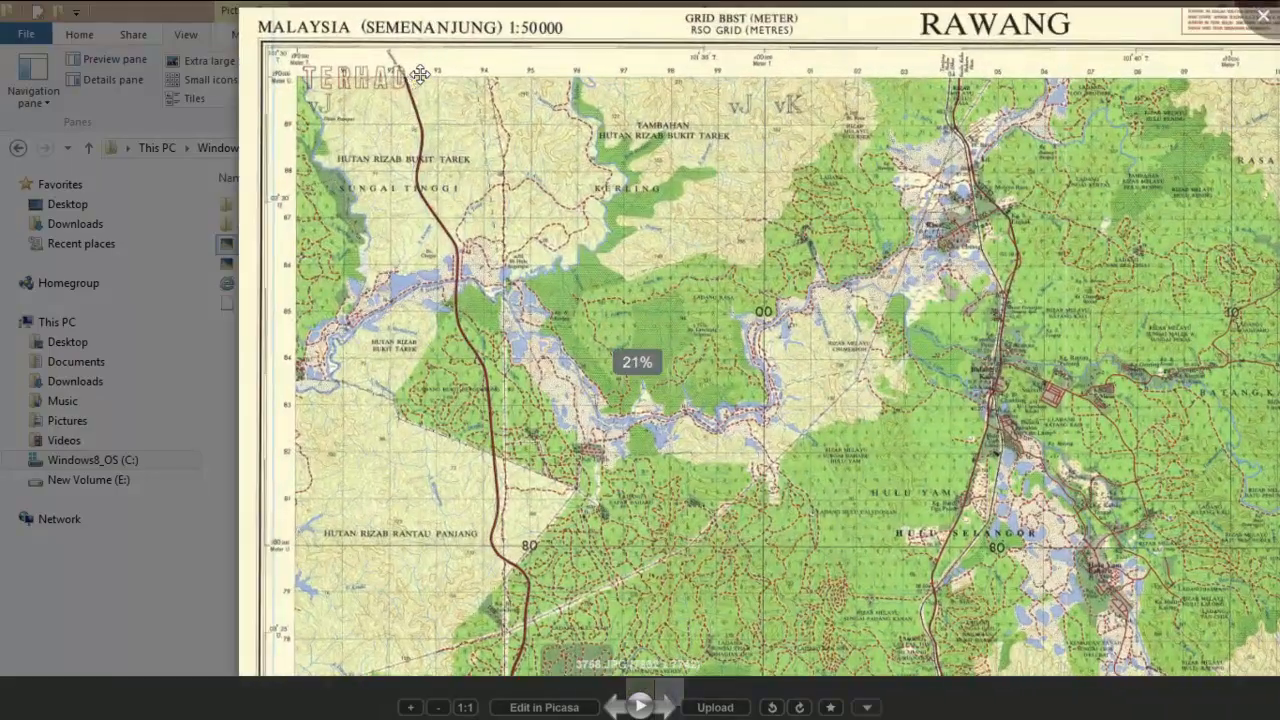
{"action": "scroll", "coordinate": [490, 221], "scroll_direction": "up", "scroll_amount": 4}
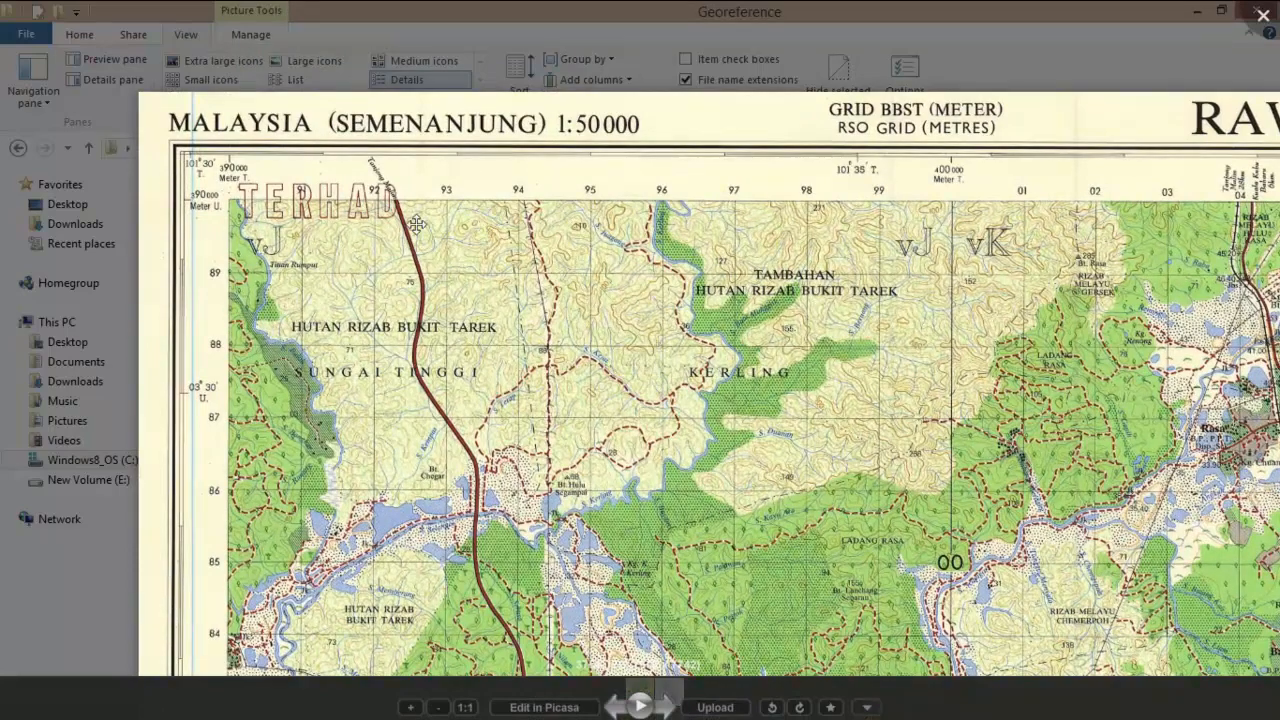
{"action": "scroll", "coordinate": [301, 239], "scroll_direction": "up", "scroll_amount": 4}
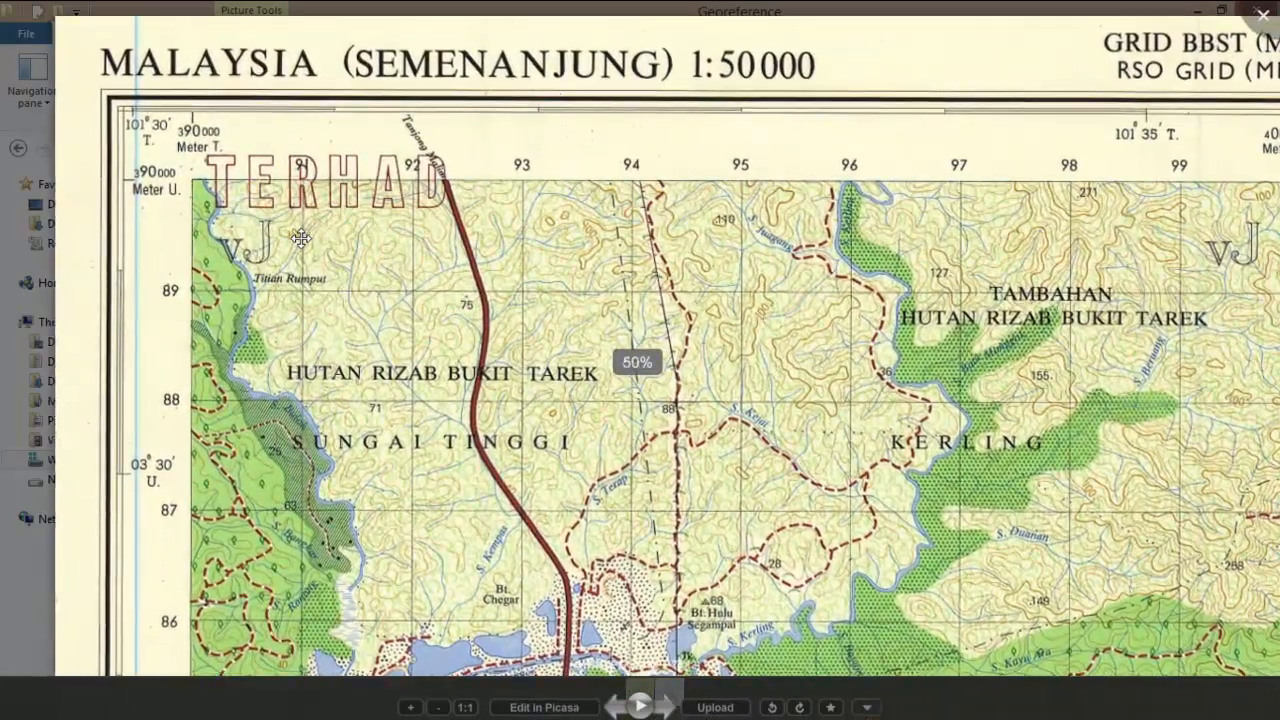
{"action": "left_click_drag", "start_coordinate": [421, 382], "coordinate": [657, 205]}
{"action": "left_click_drag", "start_coordinate": [534, 186], "coordinate": [534, 469]}
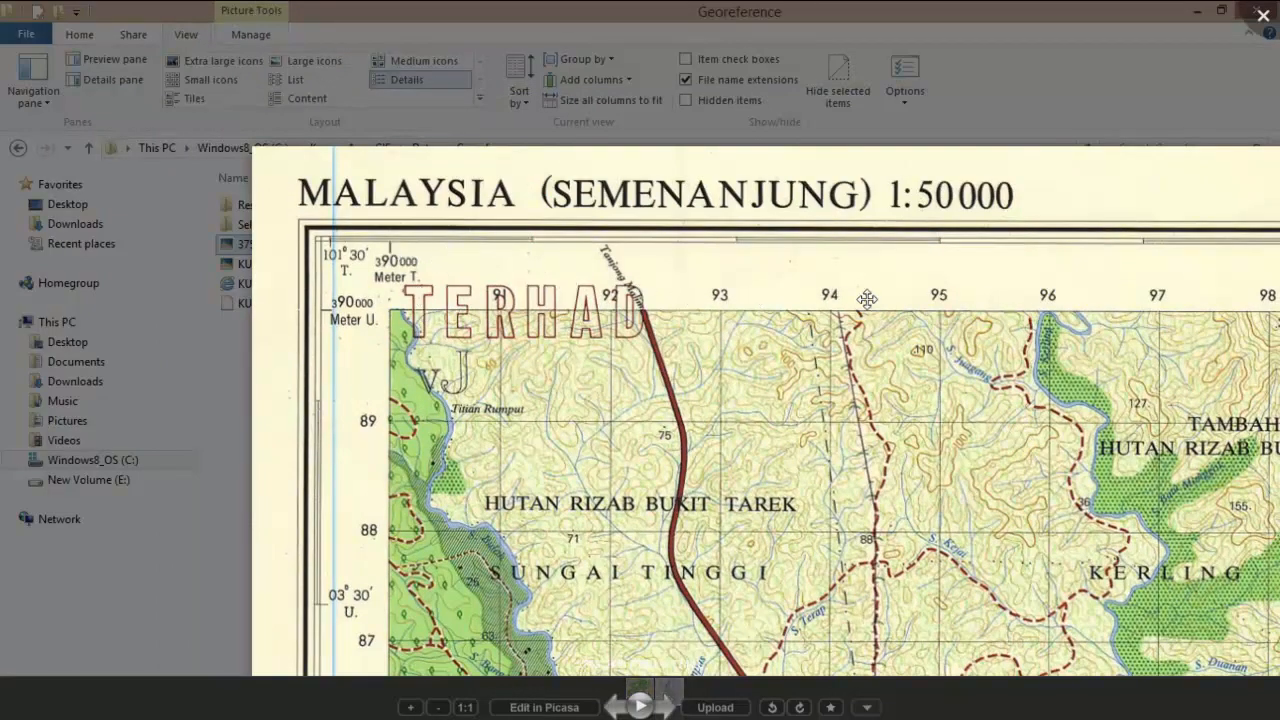
{"action": "left_click_drag", "start_coordinate": [440, 426], "coordinate": [390, 305]}
Examine the grid labels along the map sheet's northern edge as far as its northeast corner
{"action": "left_click_drag", "start_coordinate": [723, 371], "coordinate": [425, 373]}
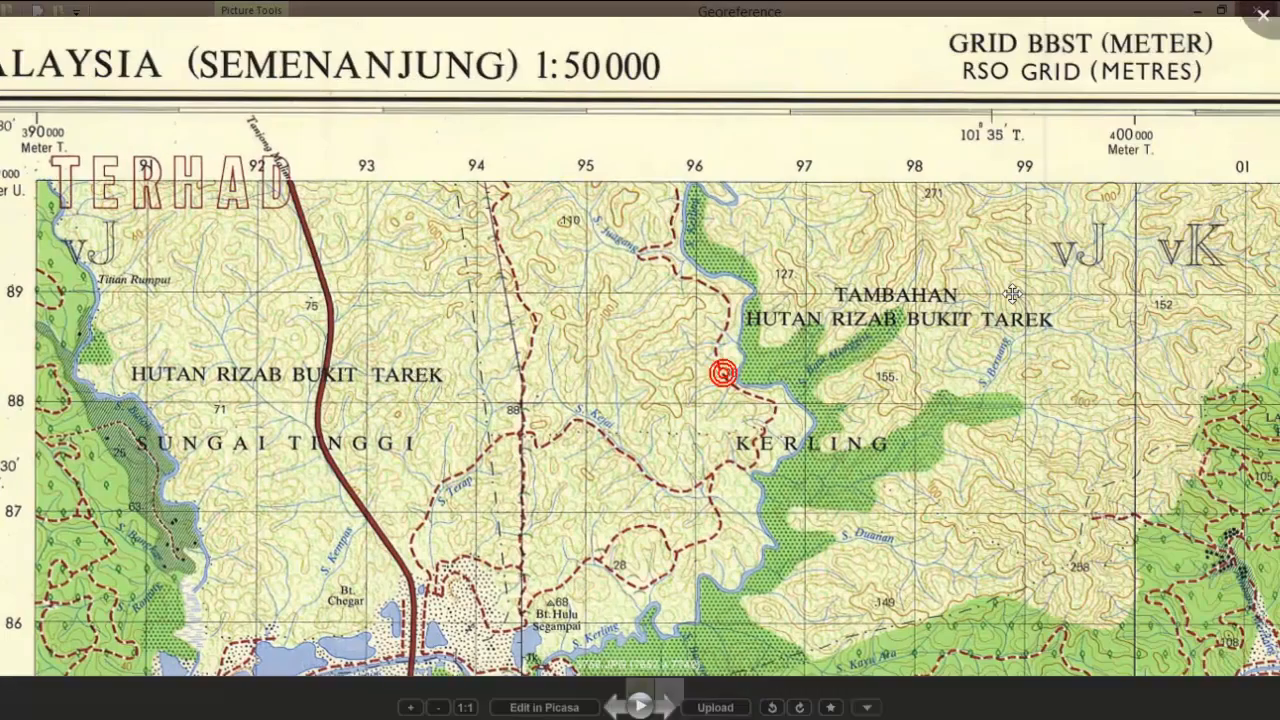
{"action": "left_click_drag", "start_coordinate": [1029, 289], "coordinate": [511, 308]}
{"action": "left_click_drag", "start_coordinate": [994, 229], "coordinate": [449, 257]}
{"action": "left_click_drag", "start_coordinate": [1089, 249], "coordinate": [489, 275]}
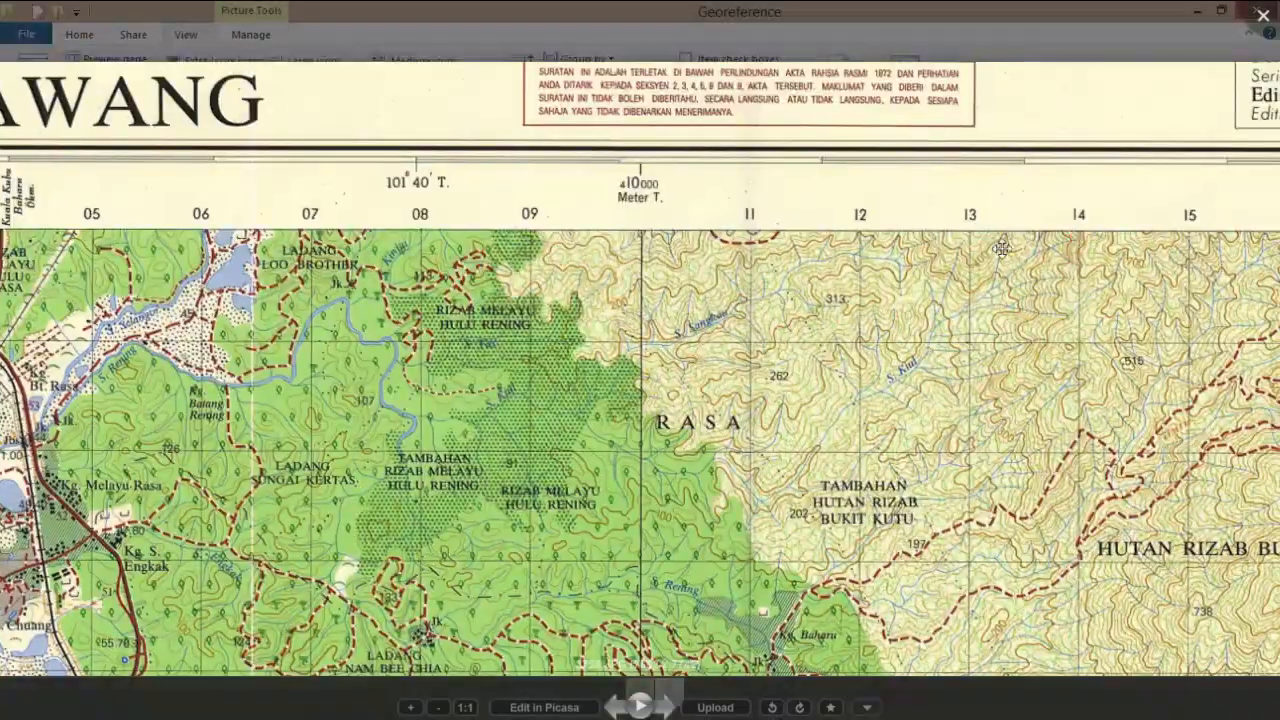
{"action": "left_click_drag", "start_coordinate": [1011, 249], "coordinate": [442, 251]}
{"action": "left_click_drag", "start_coordinate": [968, 275], "coordinate": [598, 307]}
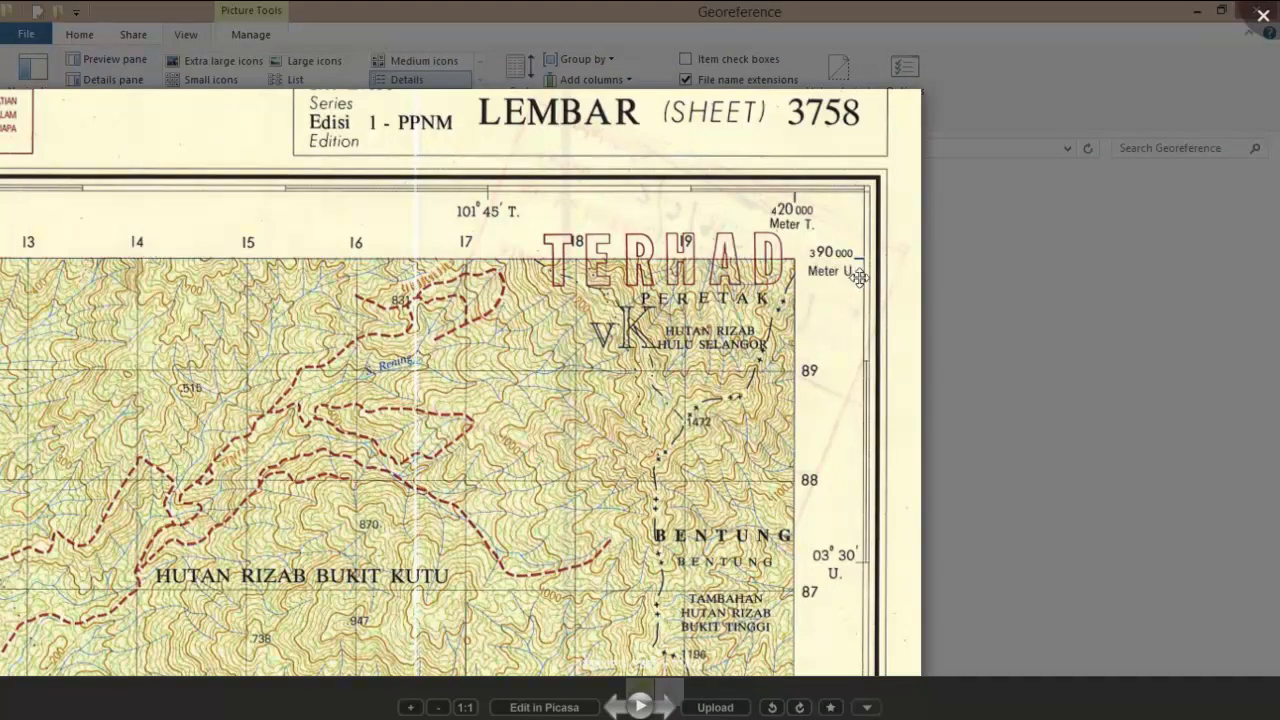
{"action": "left_click", "coordinate": [766, 402]}
{"action": "left_click", "coordinate": [846, 262]}
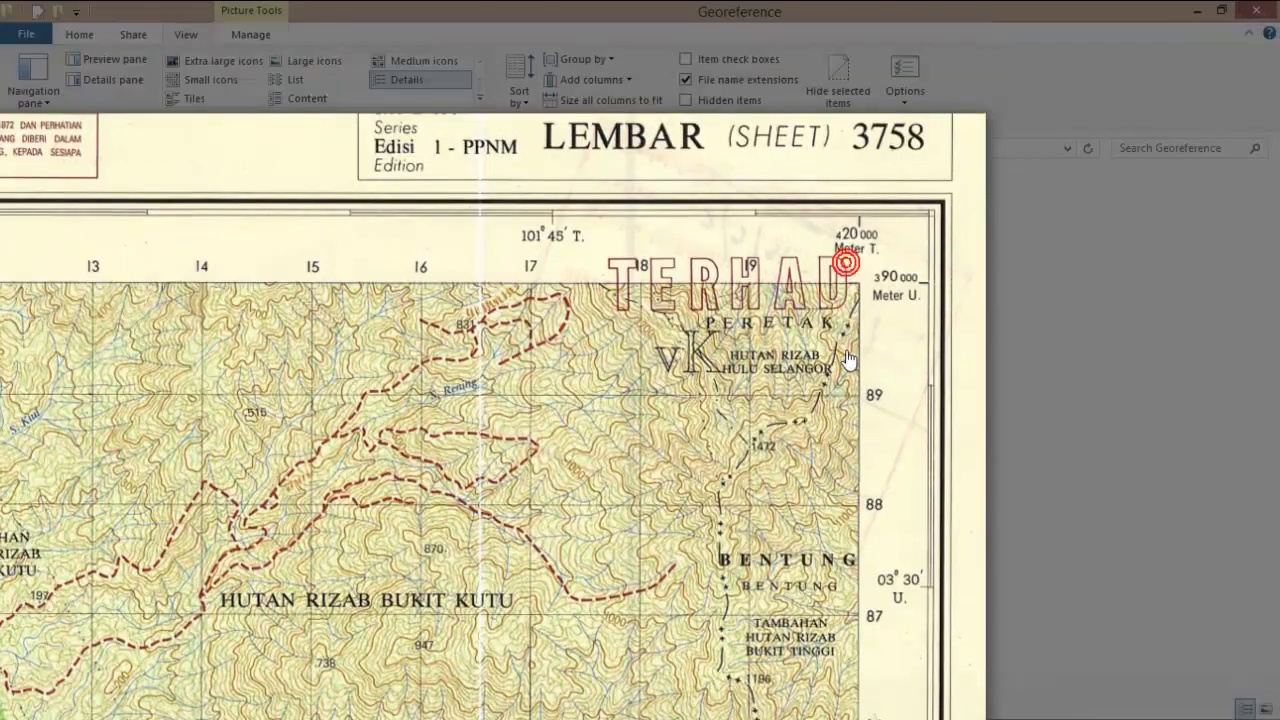
Return along the northern edge and inspect the northwest corner's grid intersection and coordinate labels up close
{"action": "left_click_drag", "start_coordinate": [536, 332], "coordinate": [1003, 335]}
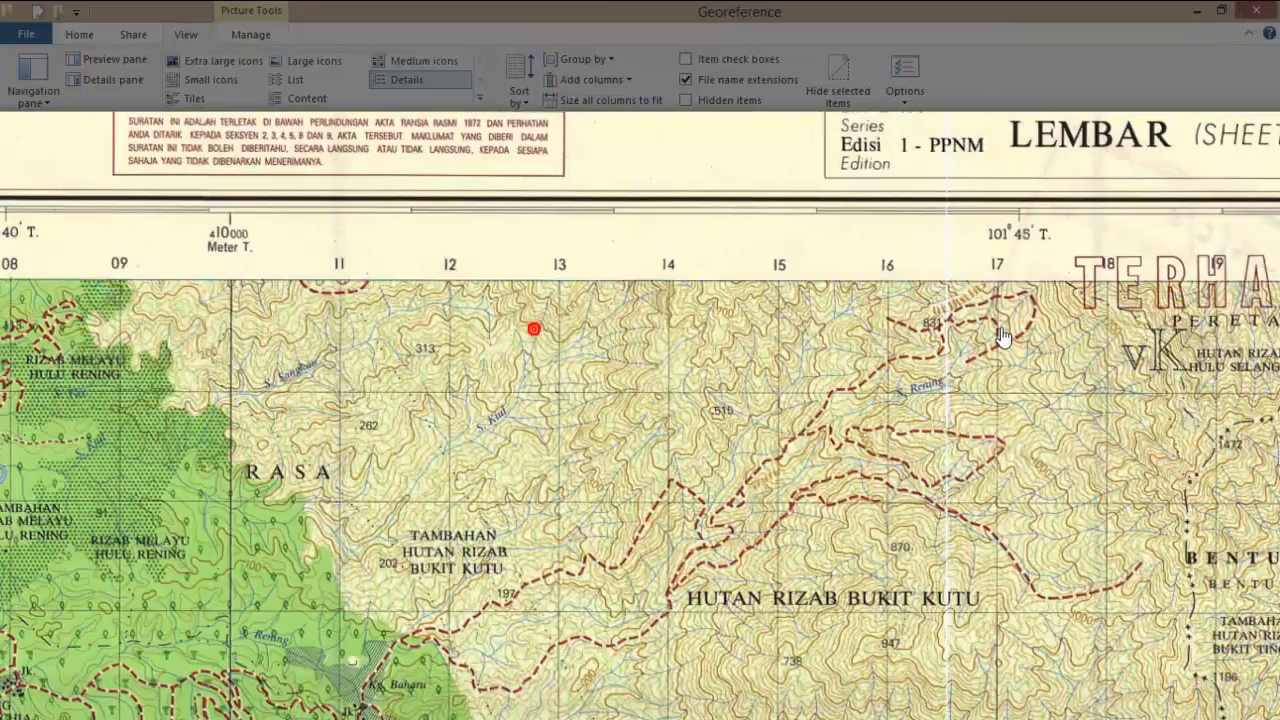
{"action": "left_click_drag", "start_coordinate": [431, 346], "coordinate": [929, 346]}
{"action": "left_click_drag", "start_coordinate": [404, 364], "coordinate": [916, 339]}
{"action": "left_click_drag", "start_coordinate": [443, 331], "coordinate": [986, 331]}
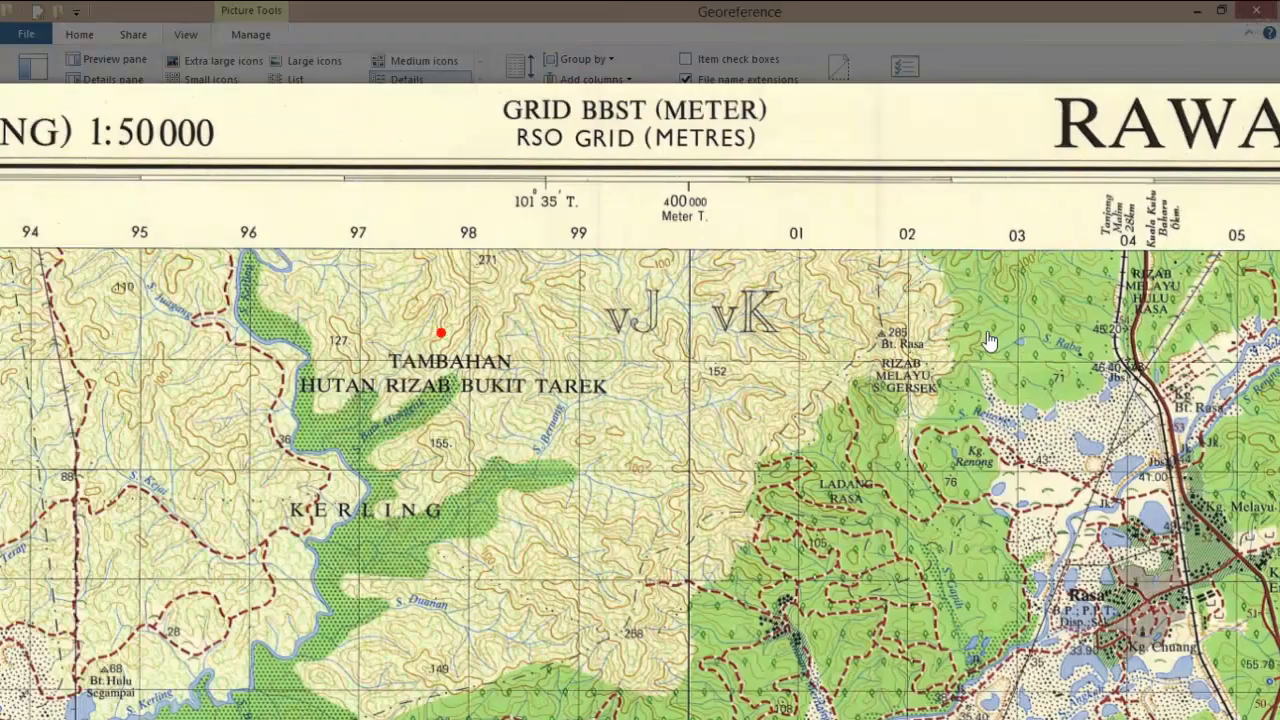
{"action": "left_click_drag", "start_coordinate": [371, 349], "coordinate": [899, 350]}
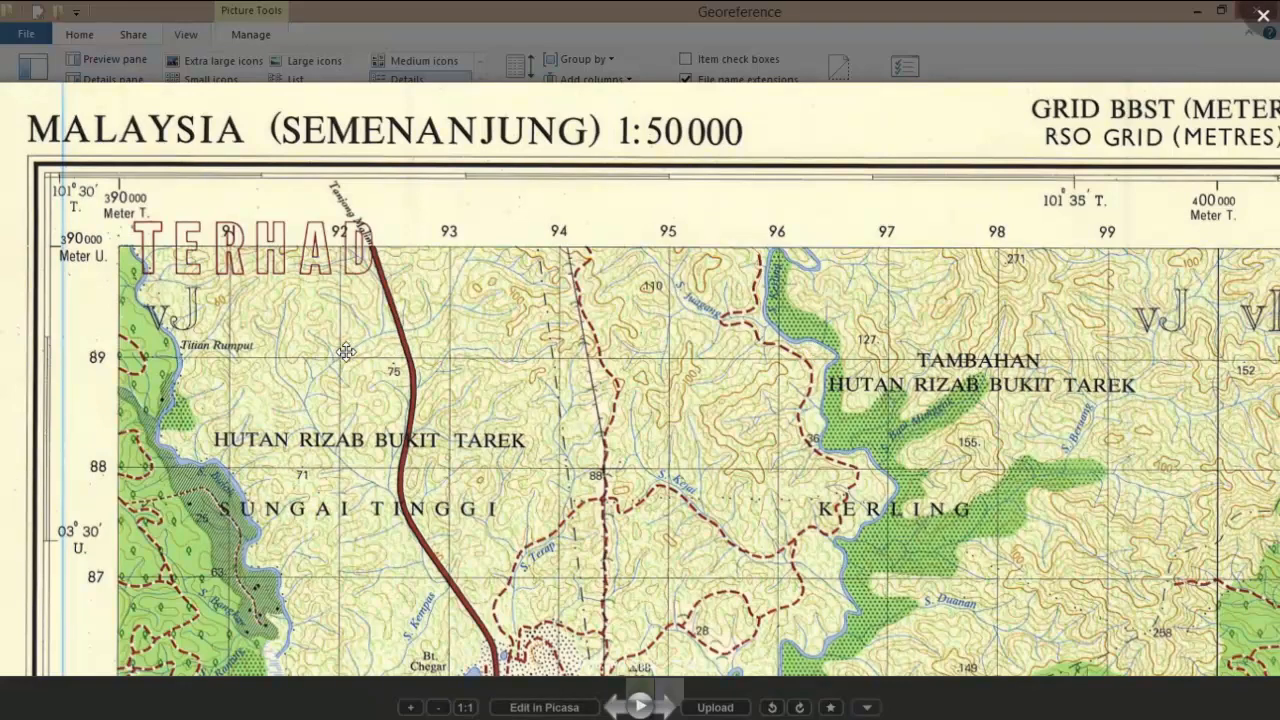
{"action": "left_click_drag", "start_coordinate": [248, 308], "coordinate": [398, 325]}
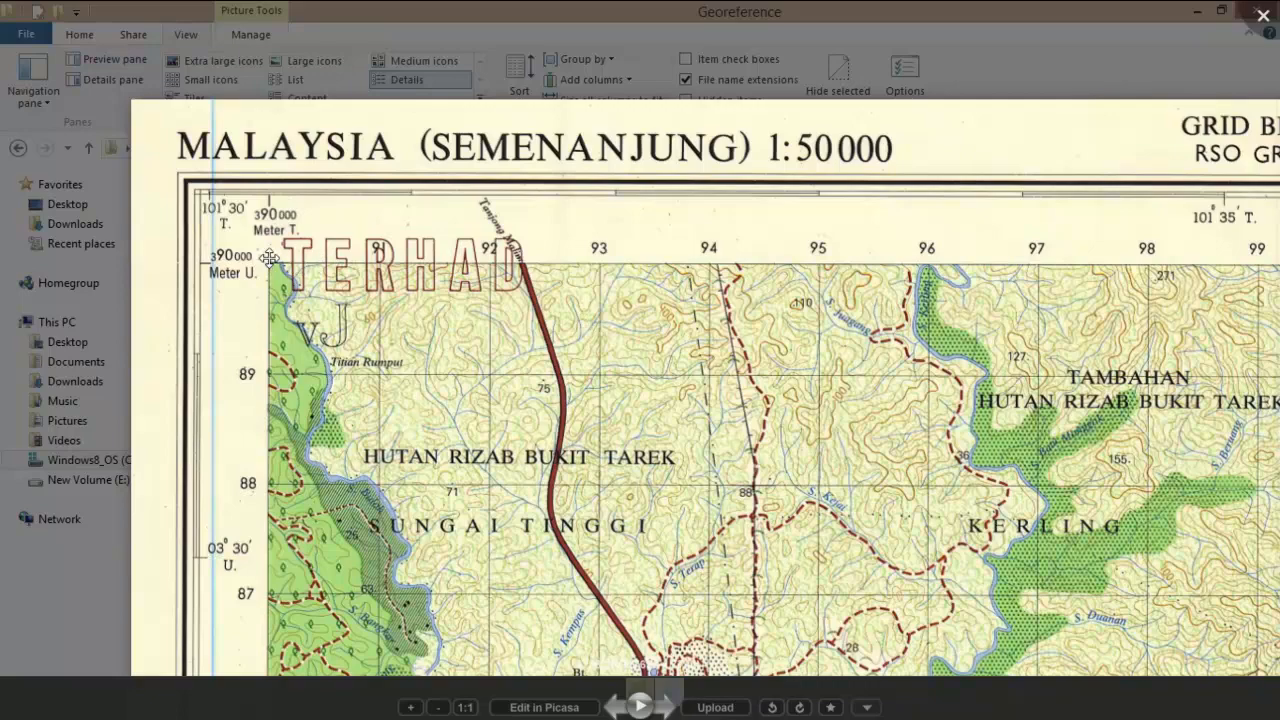
{"action": "scroll", "coordinate": [270, 258], "scroll_direction": "up", "scroll_amount": 4}
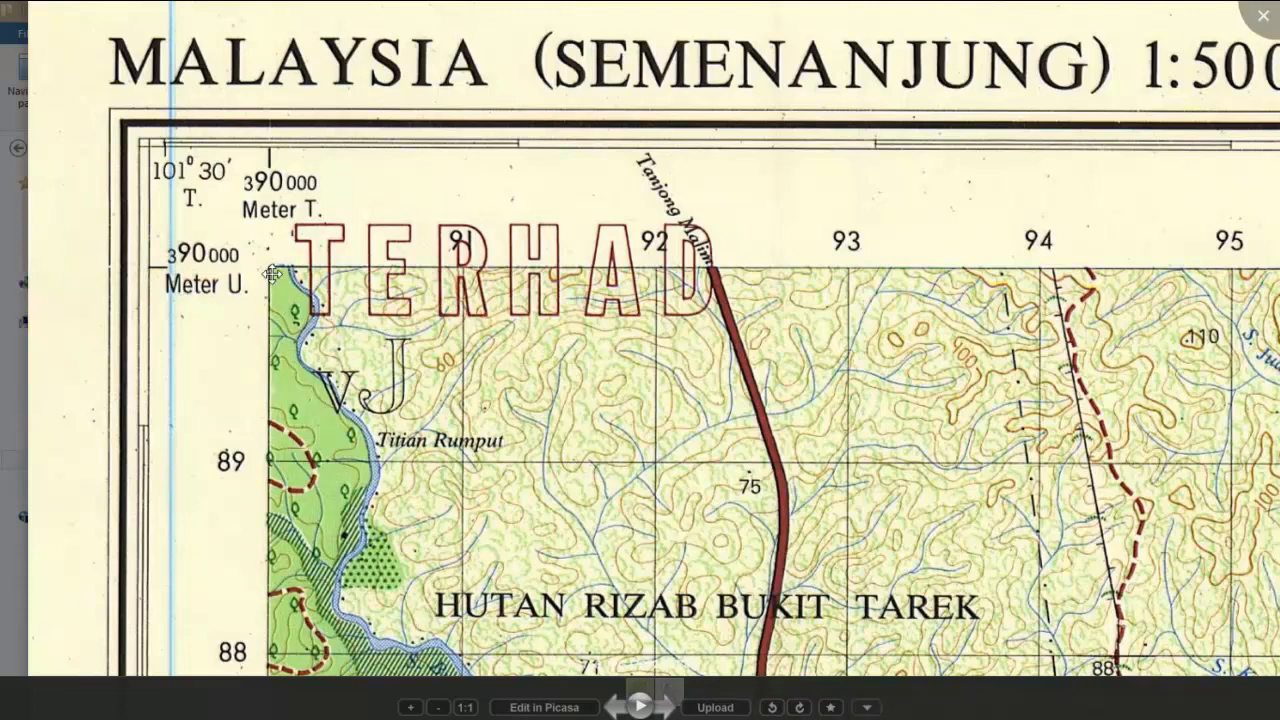
{"action": "scroll", "coordinate": [609, 276], "scroll_direction": "down", "scroll_amount": 2}
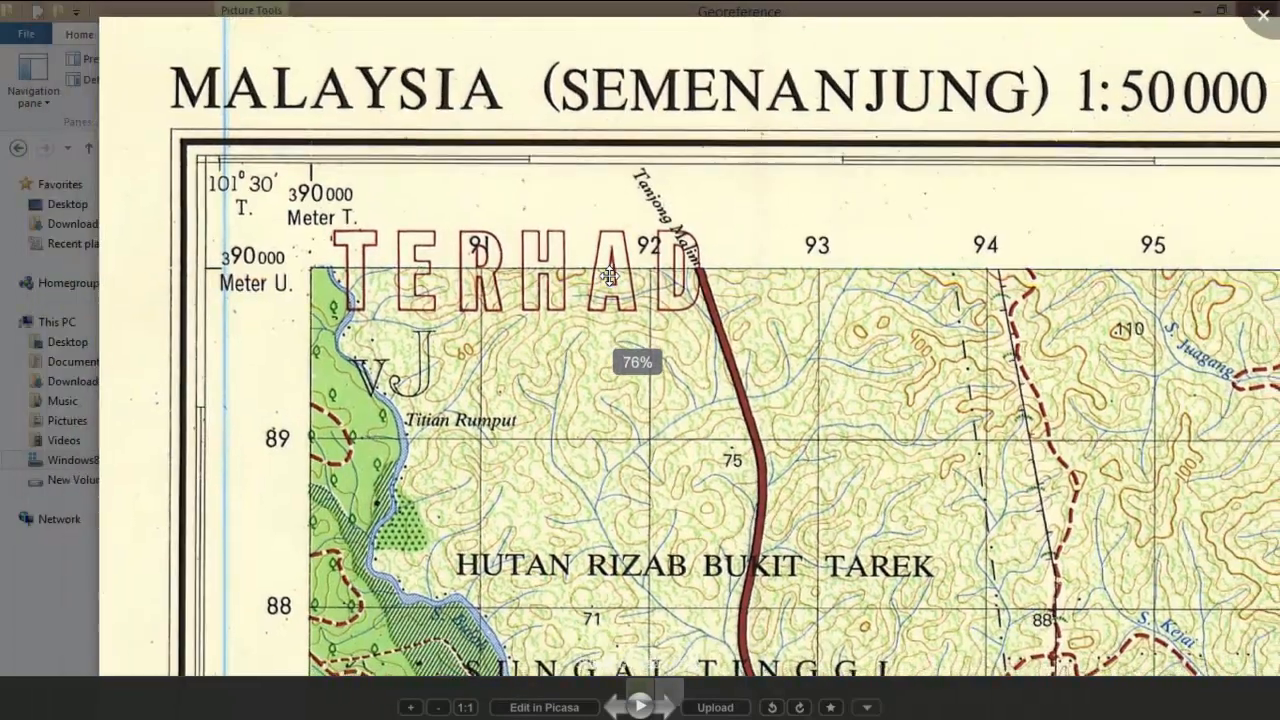
{"action": "scroll", "coordinate": [609, 276], "scroll_direction": "down", "scroll_amount": 3}
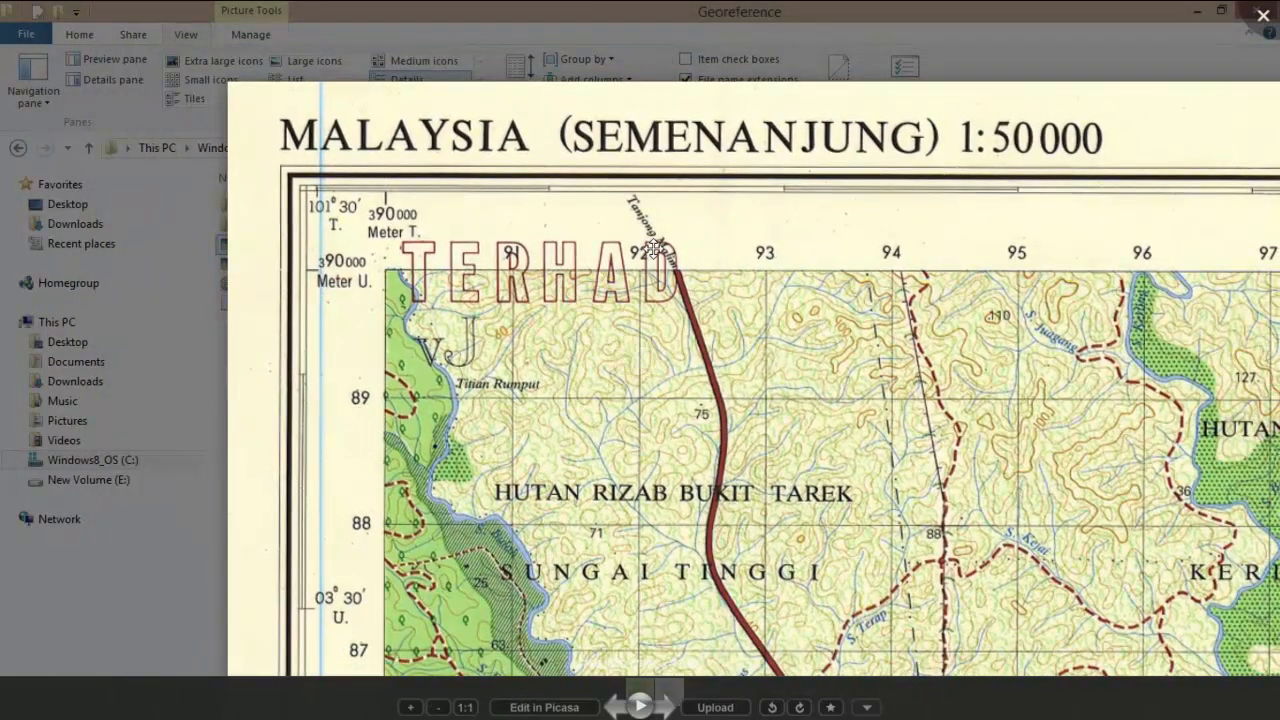
Review the grid type in the map sheet's header and the easting labels below the RAWANG title
{"action": "left_click_drag", "start_coordinate": [620, 336], "coordinate": [580, 412]}
{"action": "left_click_drag", "start_coordinate": [796, 410], "coordinate": [503, 438]}
{"action": "left_click_drag", "start_coordinate": [763, 352], "coordinate": [497, 366]}
{"action": "left_click_drag", "start_coordinate": [891, 426], "coordinate": [673, 425]}
{"action": "left_click_drag", "start_coordinate": [830, 402], "coordinate": [526, 400]}
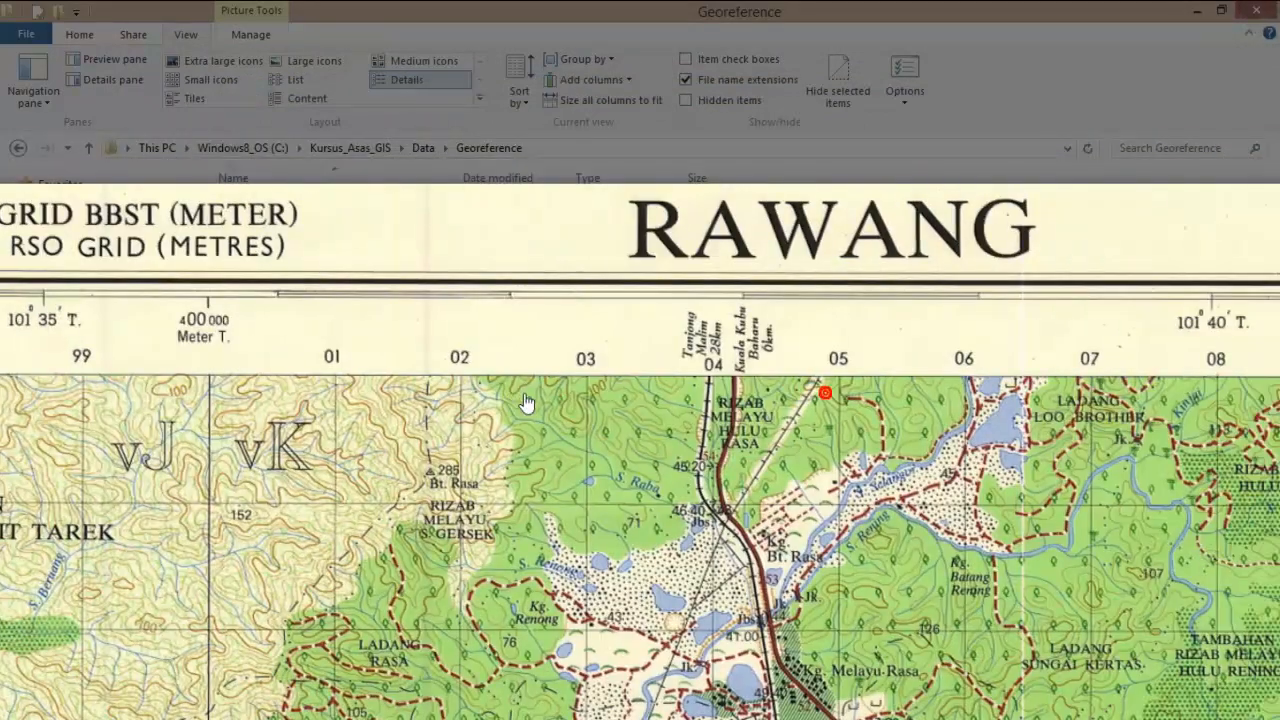
{"action": "scroll", "coordinate": [562, 389], "scroll_direction": "down", "scroll_amount": 3}
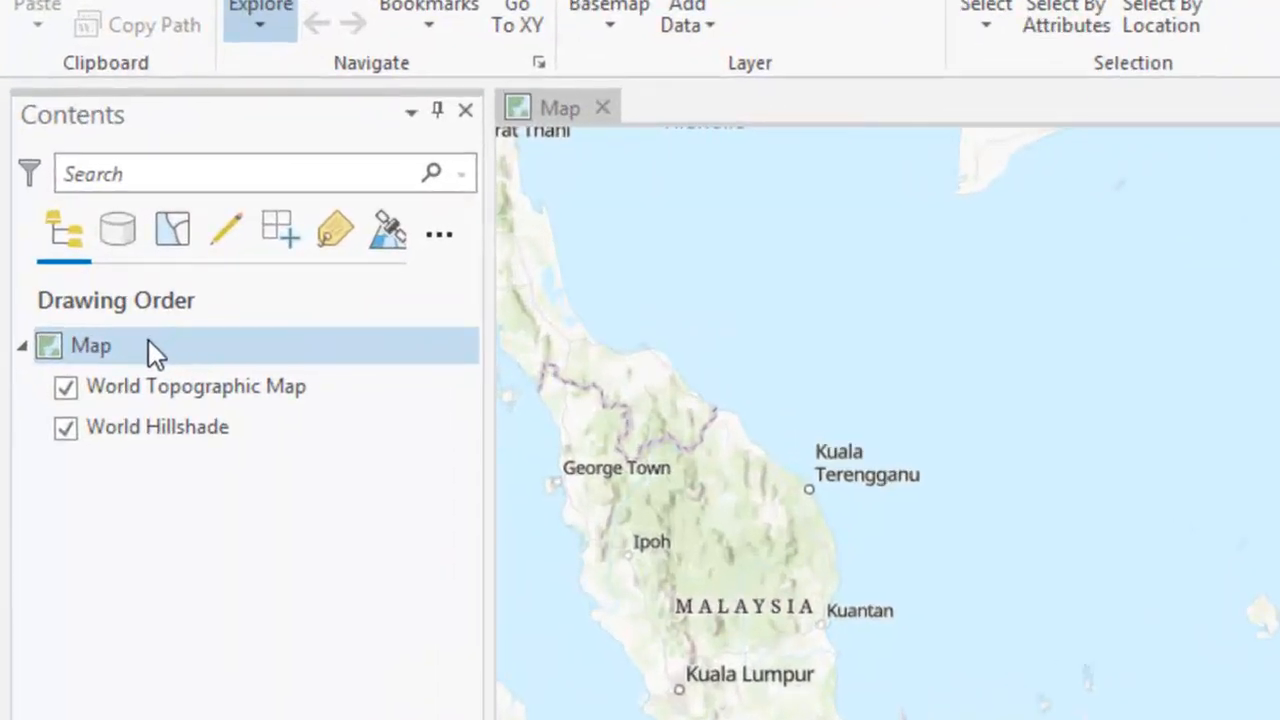
In ArcGIS Pro, open the coordinate system settings in the properties of the map named Map
{"action": "left_click", "coordinate": [70, 293]}
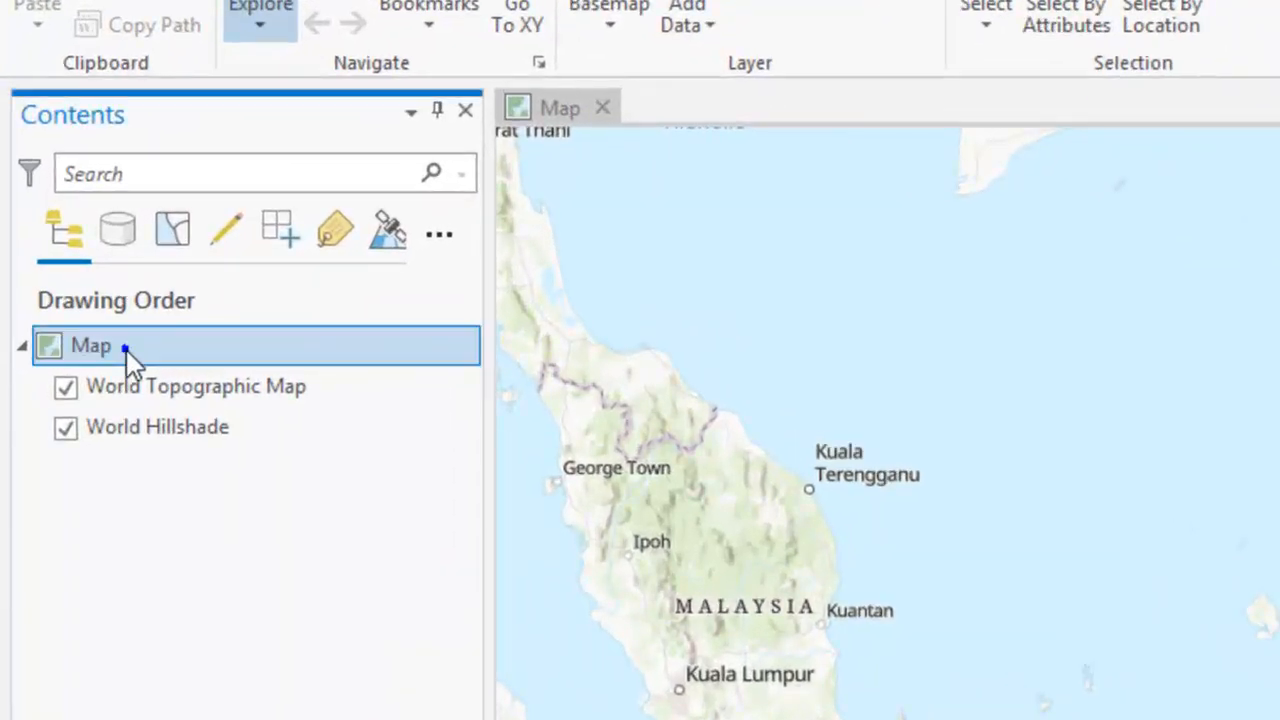
{"action": "right_click", "coordinate": [126, 350]}
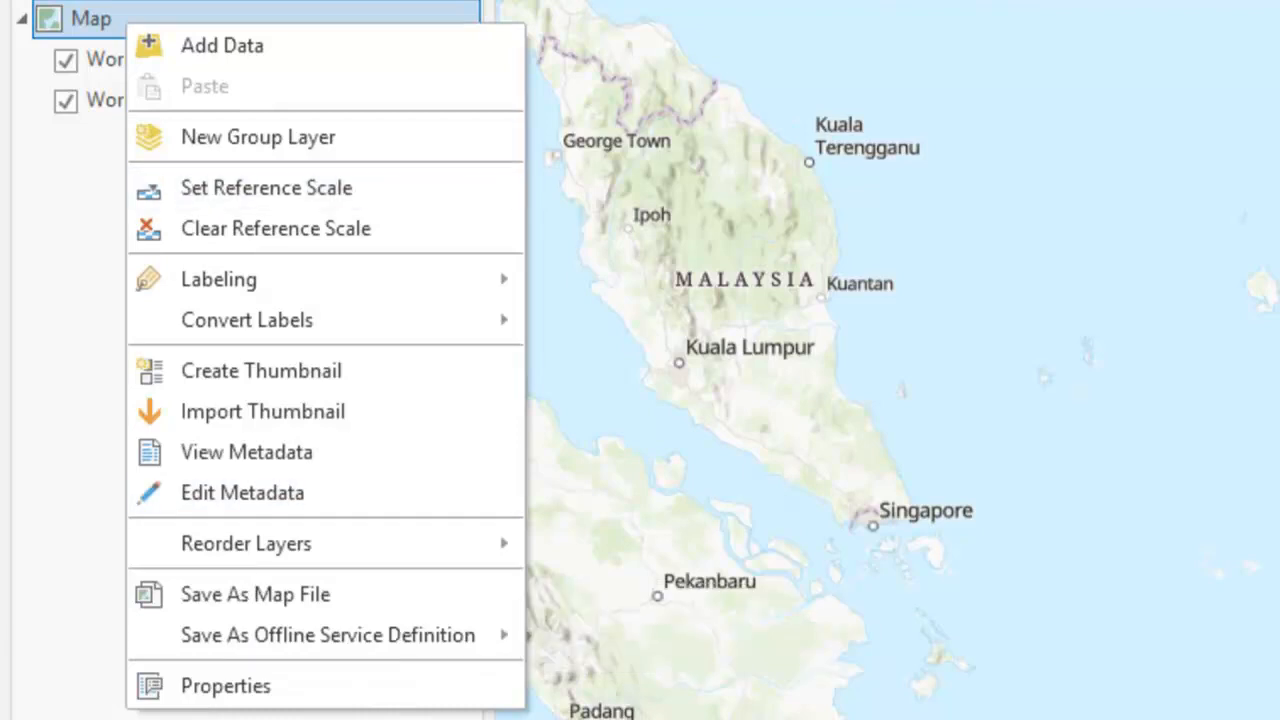
{"action": "left_click", "coordinate": [298, 686]}
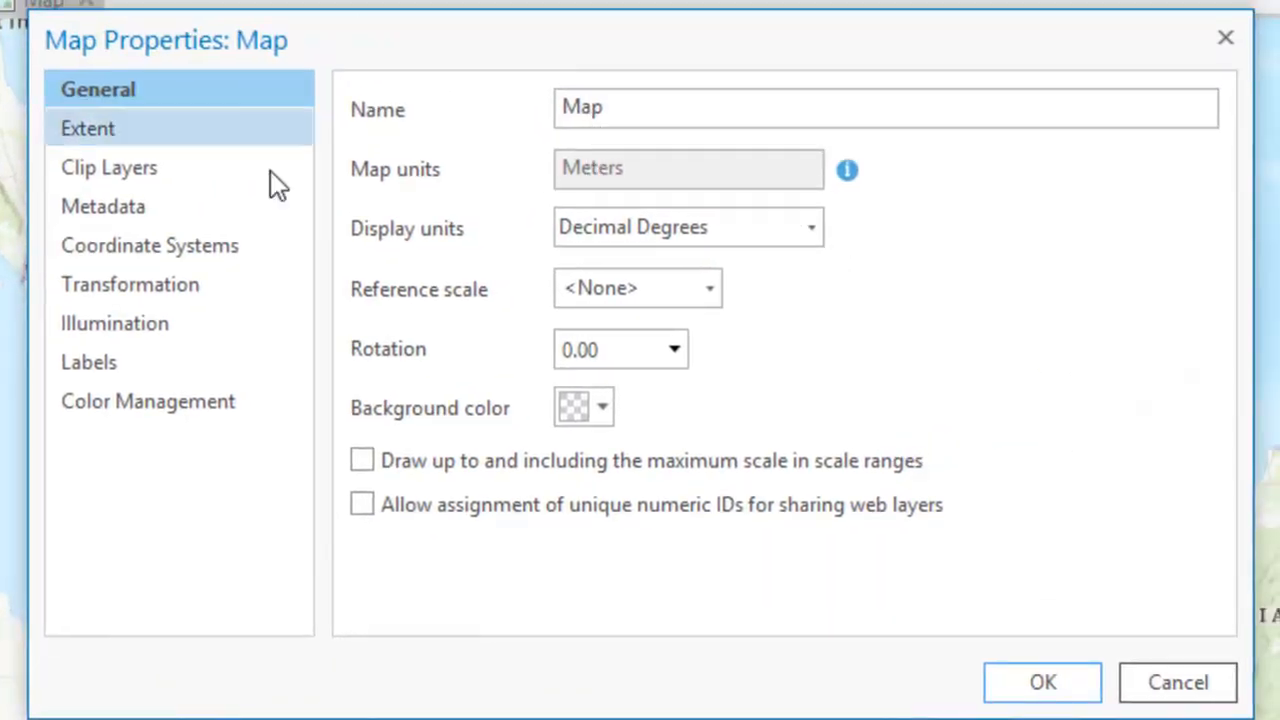
{"action": "left_click", "coordinate": [199, 252]}
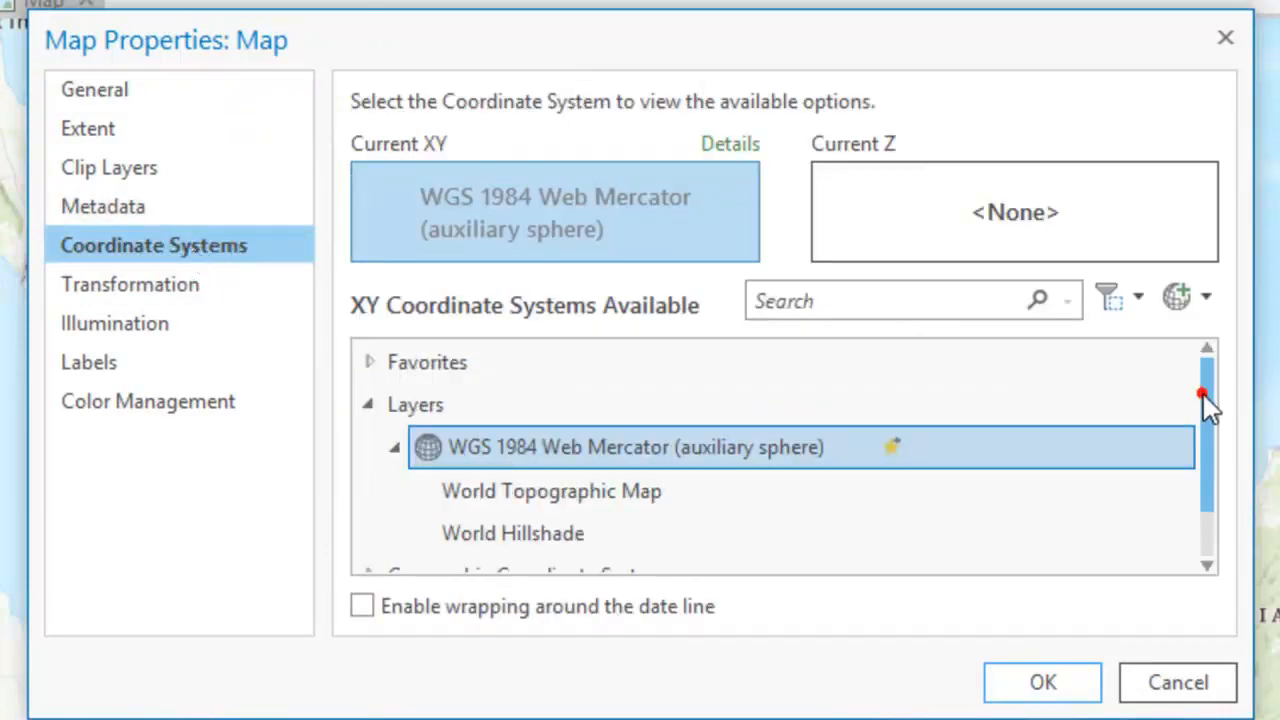
Expand the projected coordinate systems through National Grids to the Malaysia and Singapore group
{"action": "left_click_drag", "start_coordinate": [1206, 406], "coordinate": [1222, 457]}
{"action": "left_click", "coordinate": [369, 554]}
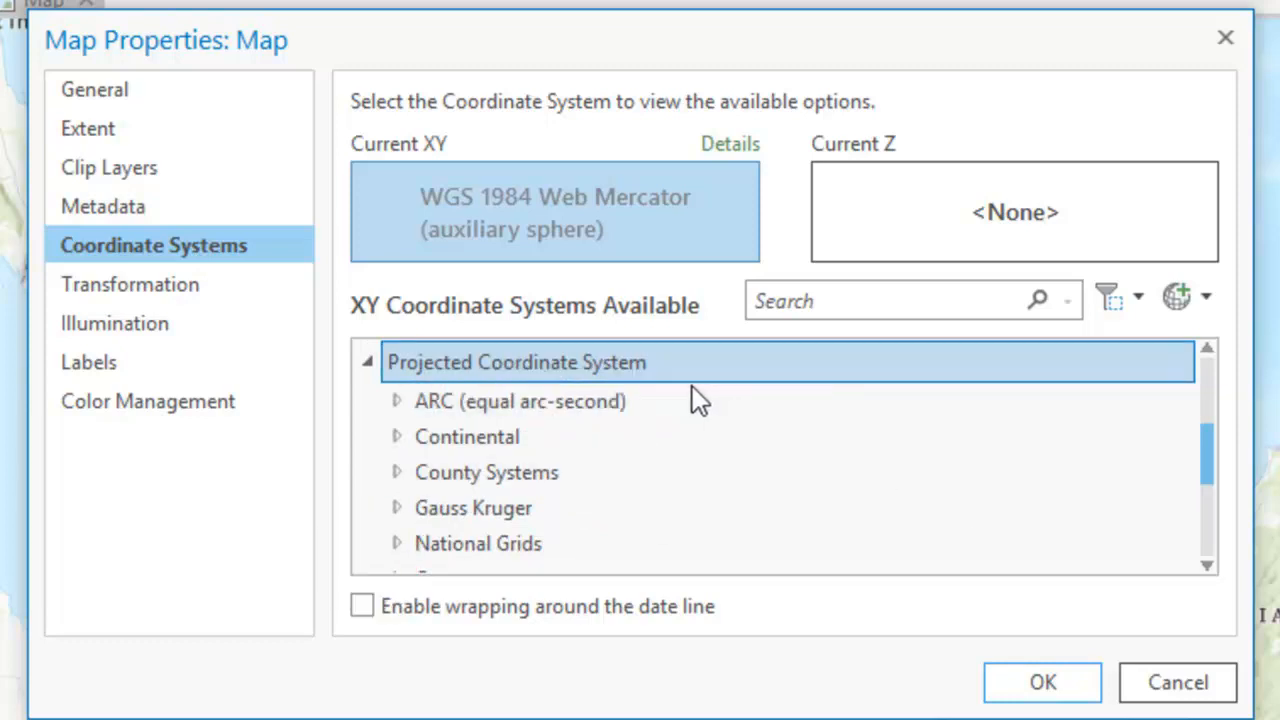
{"action": "scroll", "coordinate": [634, 460], "scroll_direction": "down", "scroll_amount": 2}
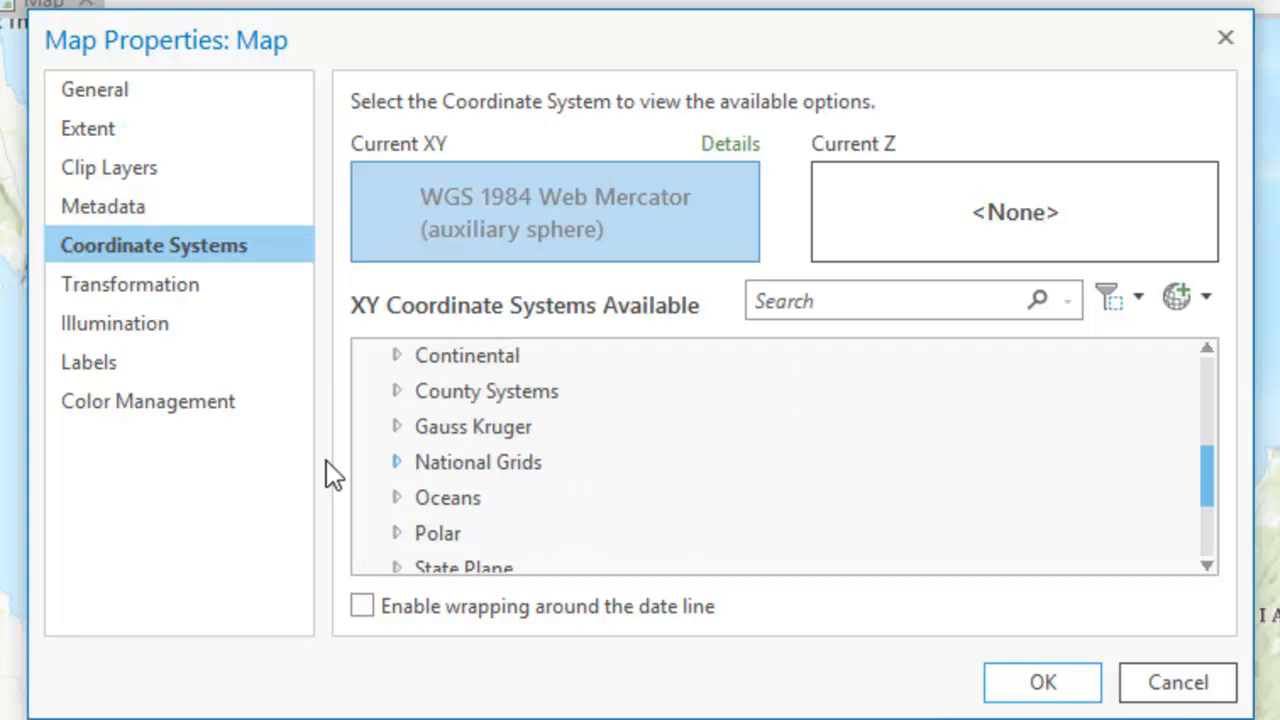
{"action": "left_click", "coordinate": [394, 463]}
{"action": "scroll", "coordinate": [394, 464], "scroll_direction": "down", "scroll_amount": 5}
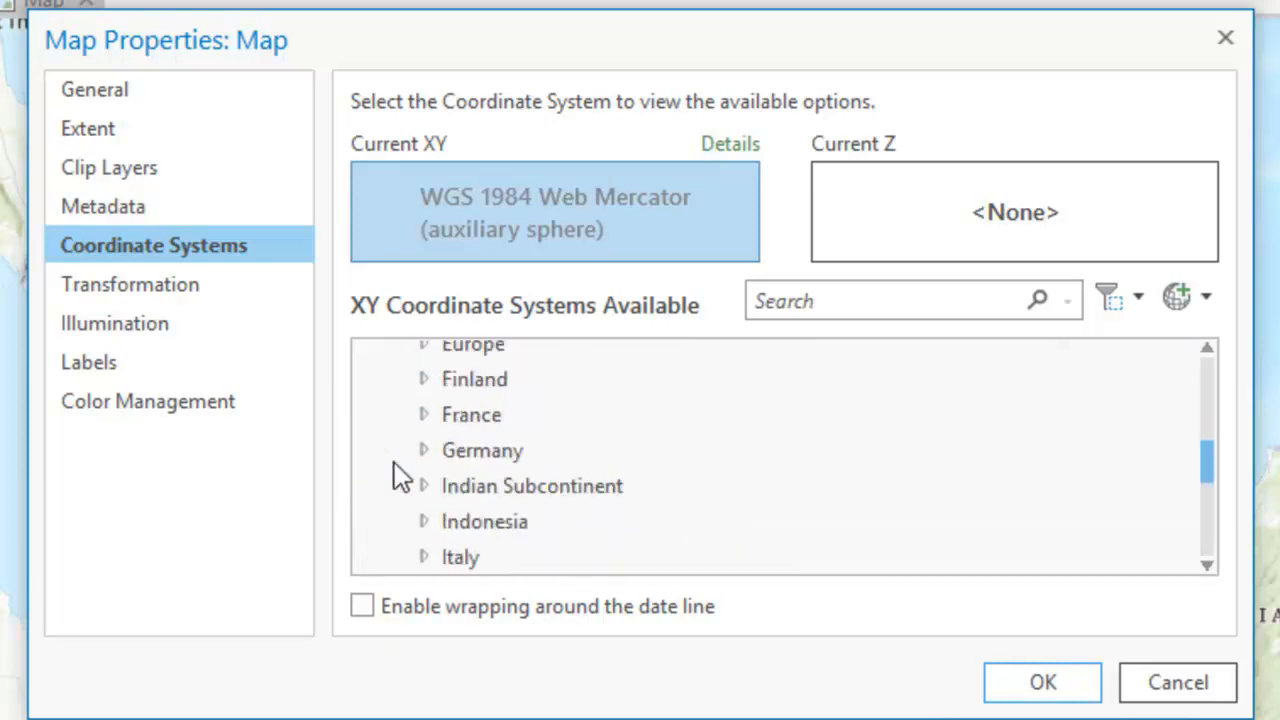
{"action": "scroll", "coordinate": [394, 462], "scroll_direction": "up", "scroll_amount": 1}
{"action": "scroll", "coordinate": [409, 405], "scroll_direction": "down", "scroll_amount": 4}
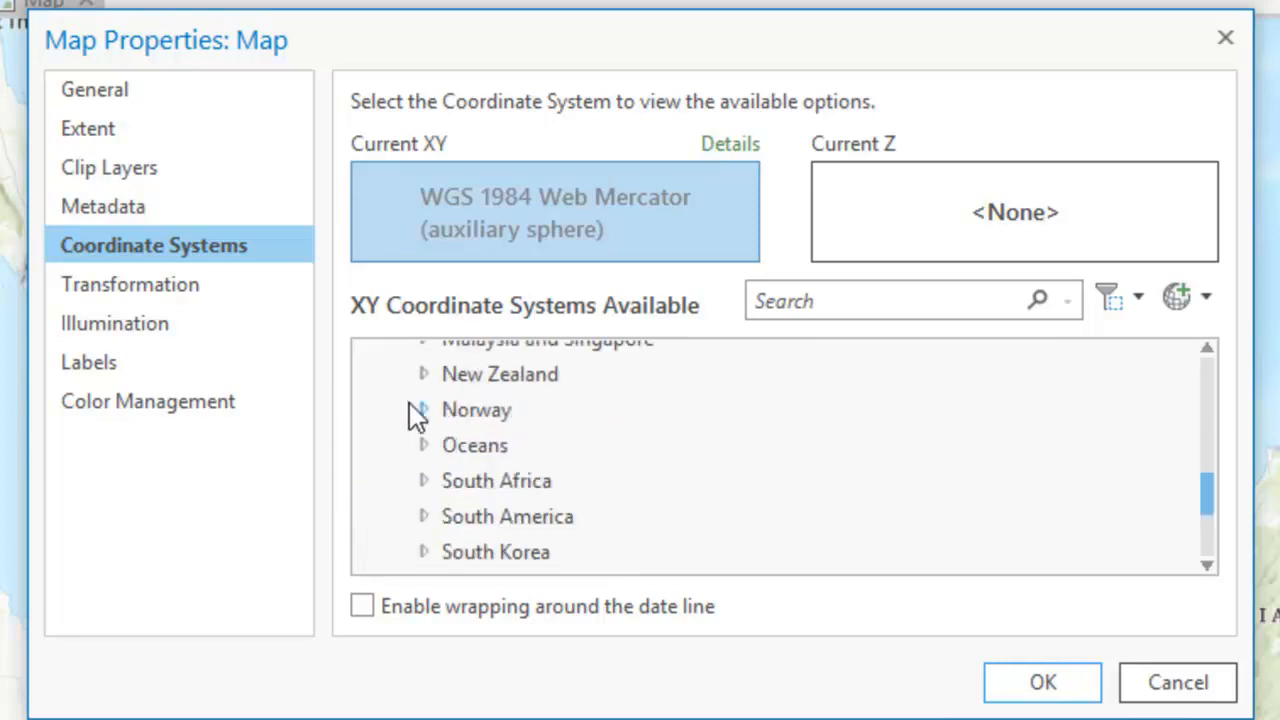
{"action": "scroll", "coordinate": [412, 415], "scroll_direction": "up", "scroll_amount": 1}
{"action": "left_click", "coordinate": [424, 418]}
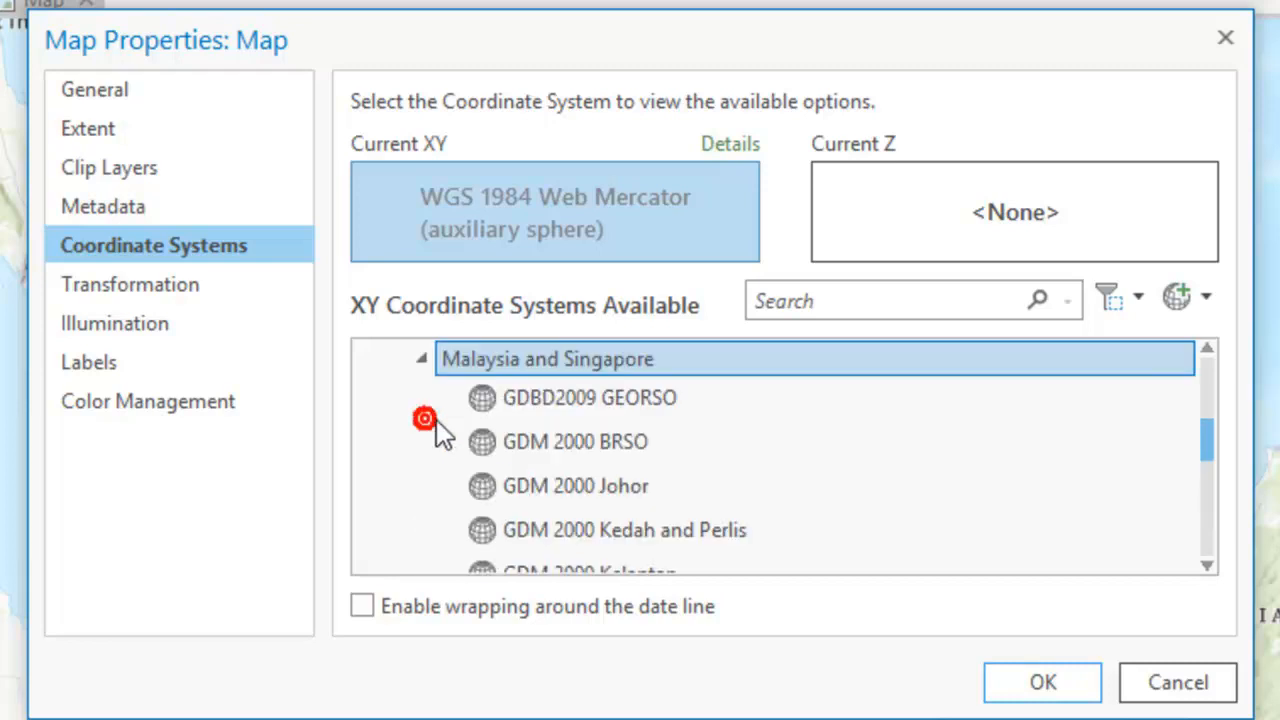
Set the map's XY coordinate system to Kertau RSO Malaya (Meters) and apply the properties
{"action": "scroll", "coordinate": [871, 437], "scroll_direction": "down", "scroll_amount": 5}
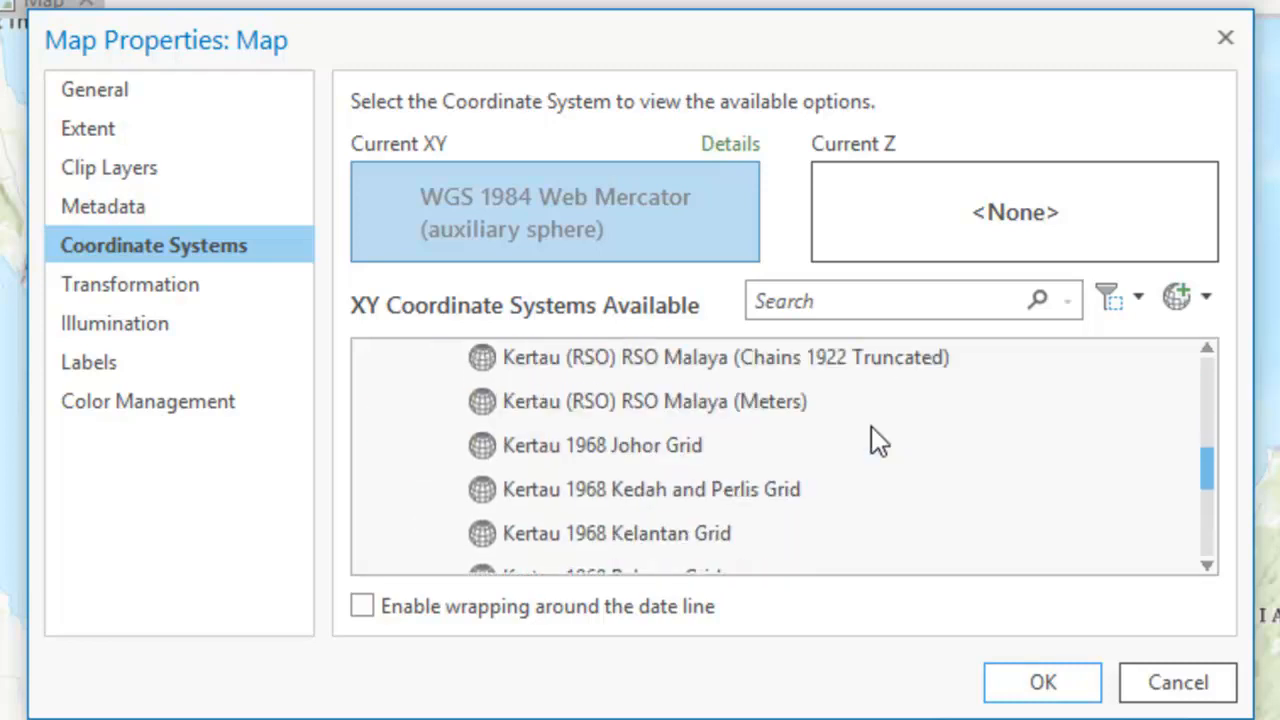
{"action": "scroll", "coordinate": [871, 430], "scroll_direction": "down", "scroll_amount": 5}
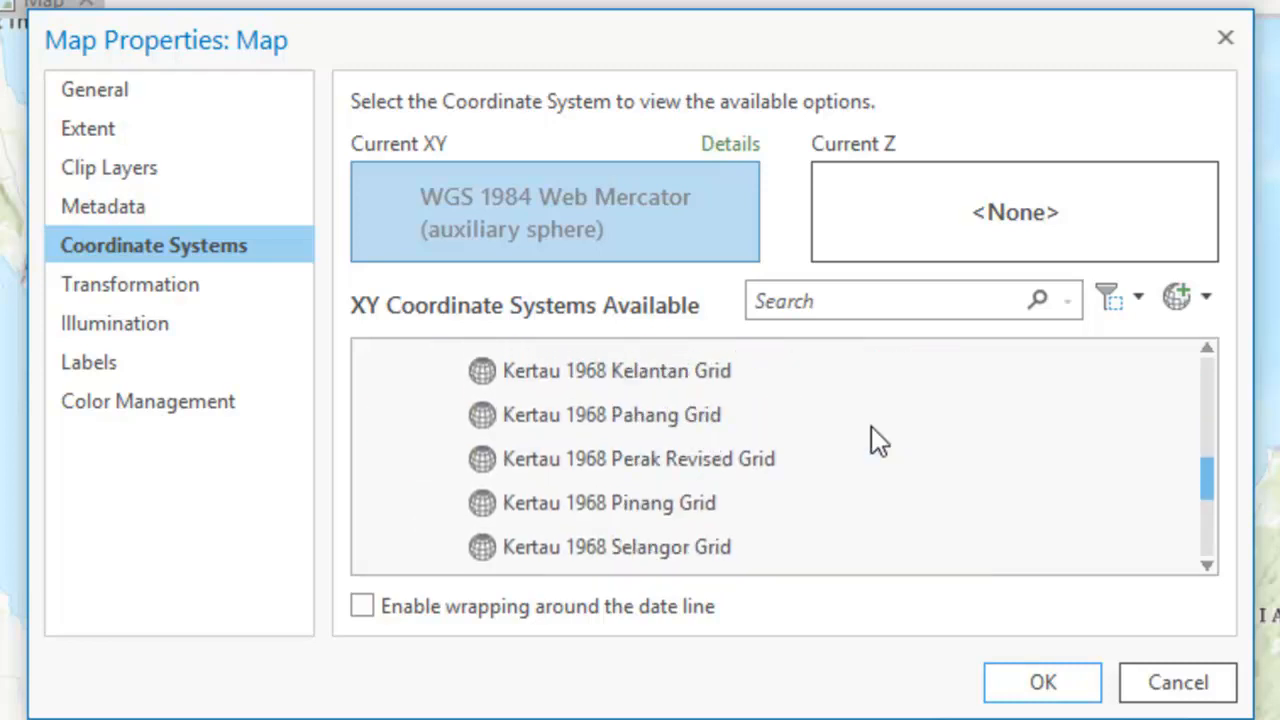
{"action": "scroll", "coordinate": [871, 437], "scroll_direction": "down", "scroll_amount": 2}
{"action": "scroll", "coordinate": [760, 485], "scroll_direction": "down", "scroll_amount": 2}
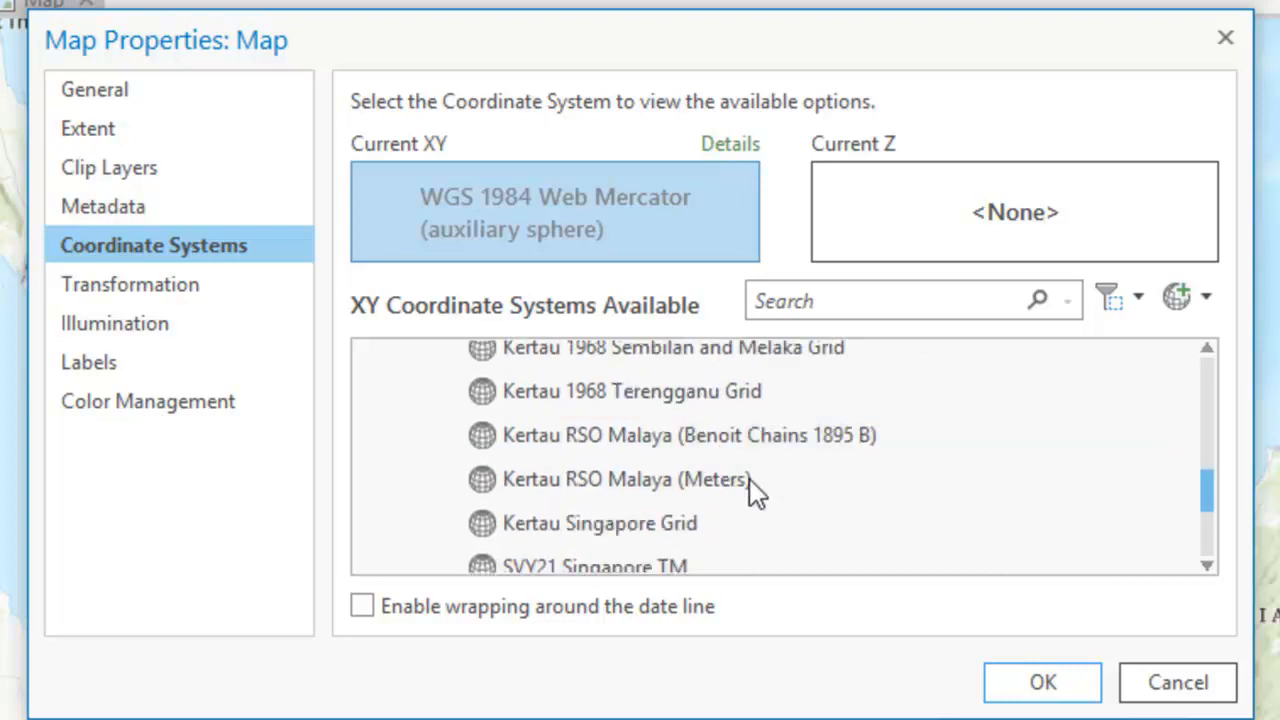
{"action": "left_click", "coordinate": [726, 483]}
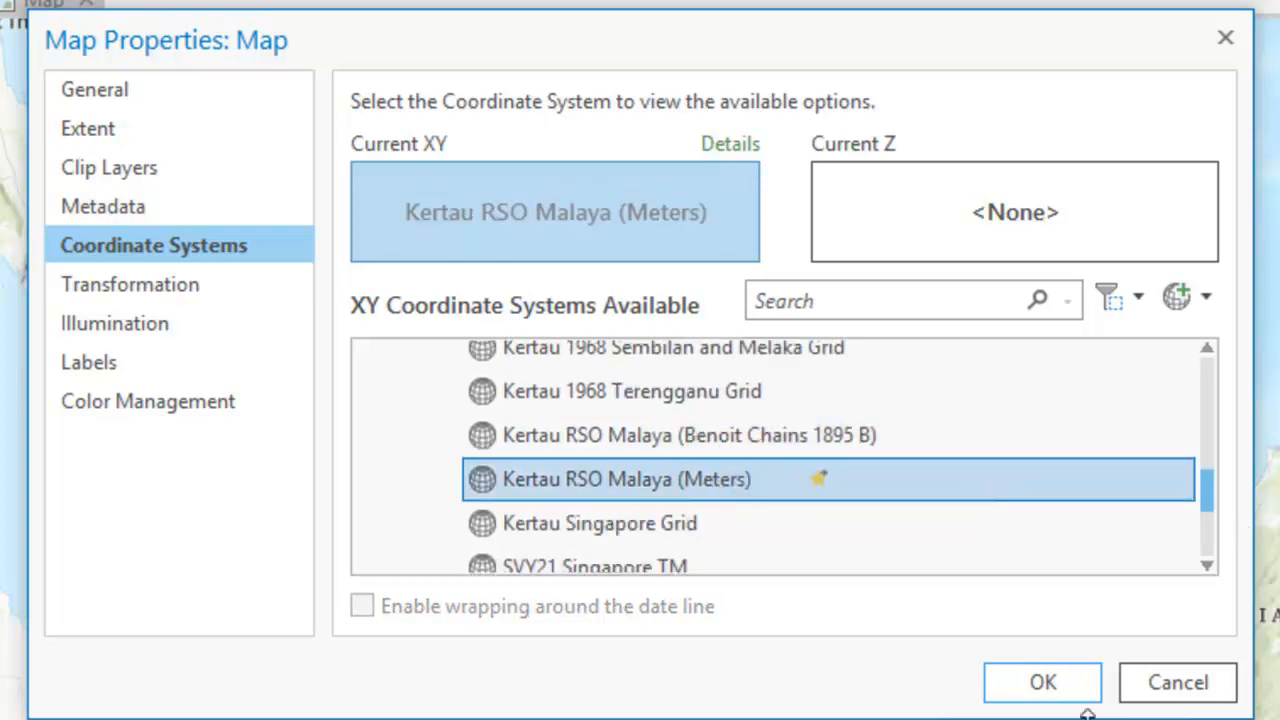
{"action": "left_click", "coordinate": [1066, 685]}
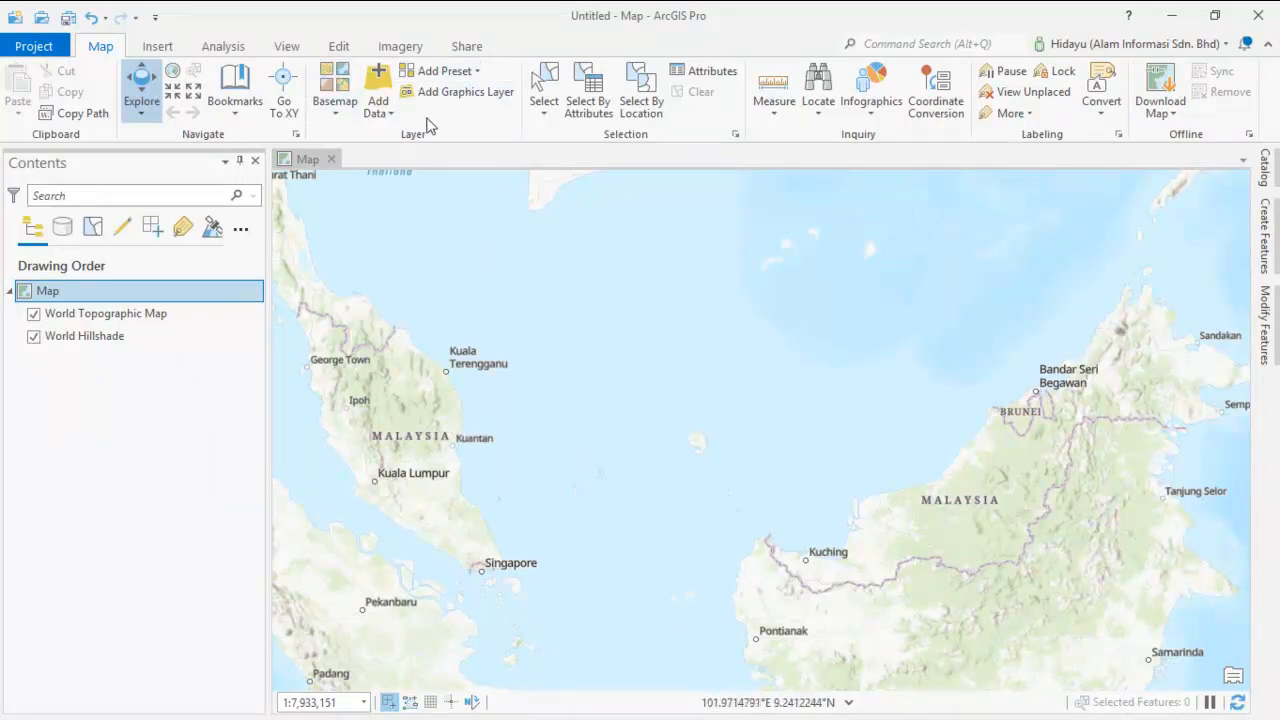
Add the raster dataset 3758.JPG from the Georeference folder to the map
{"action": "left_click", "coordinate": [381, 90]}
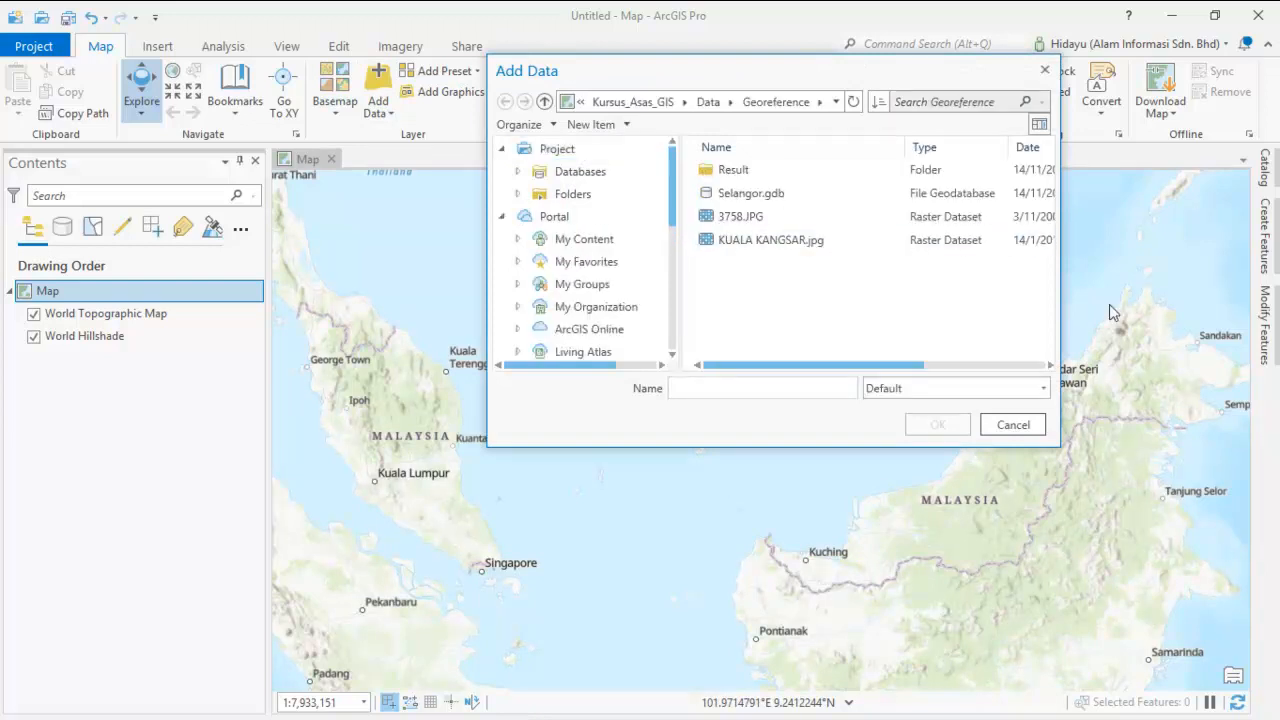
{"action": "left_click", "coordinate": [740, 216]}
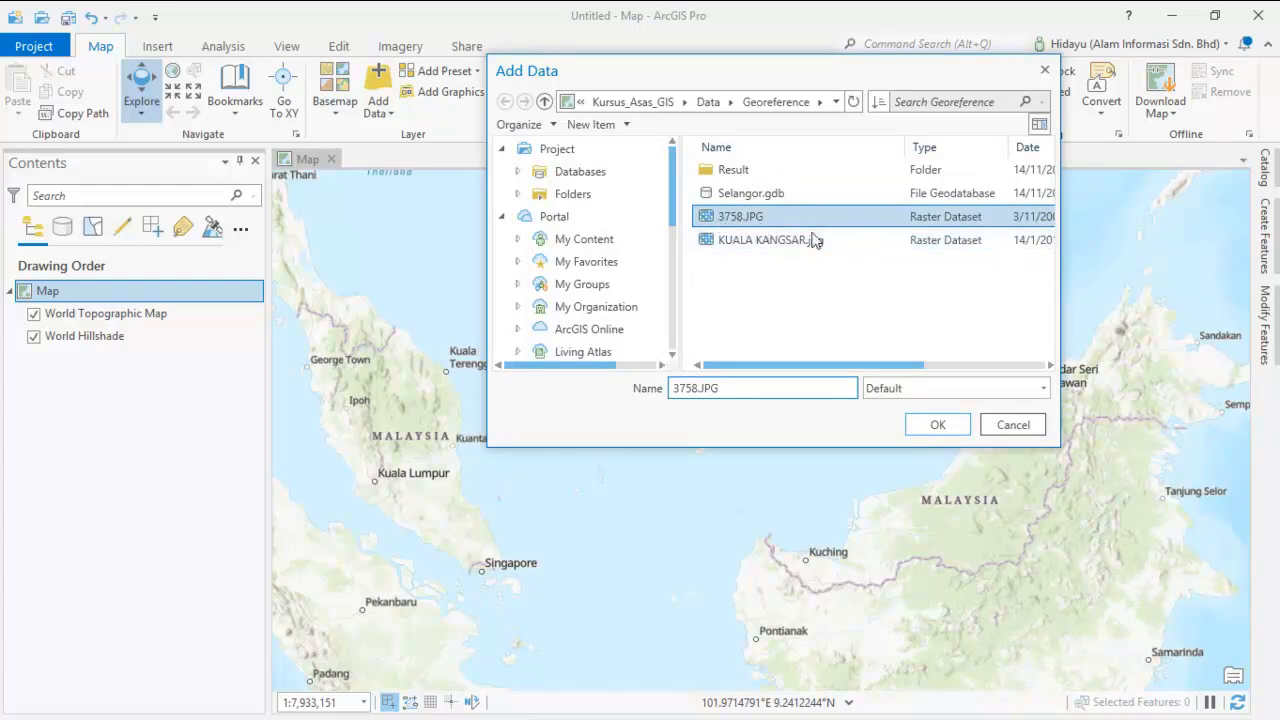
{"action": "left_click", "coordinate": [946, 426]}
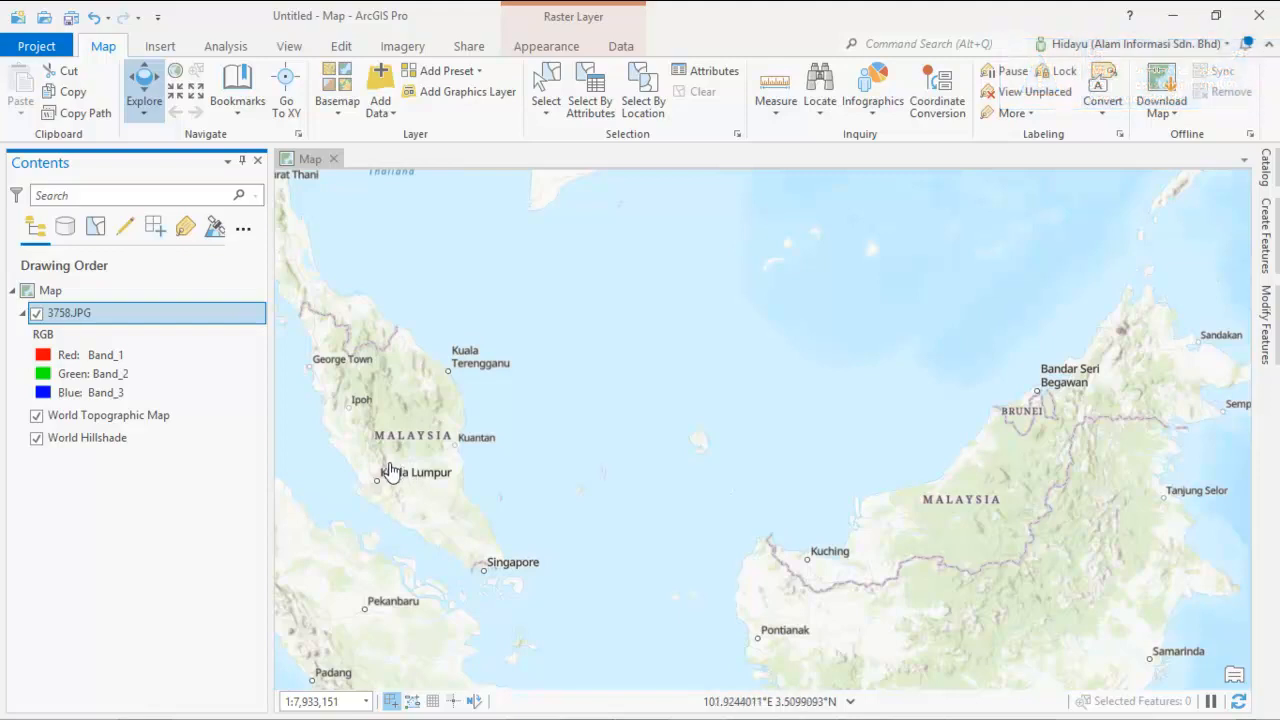
Look for the scanned sheet around Peninsular Malaysia on the basemap, then zoom to the extent of the 3758.JPG layer
{"action": "scroll", "coordinate": [359, 474], "scroll_direction": "up", "scroll_amount": 1}
{"action": "scroll", "coordinate": [359, 474], "scroll_direction": "up", "scroll_amount": 2}
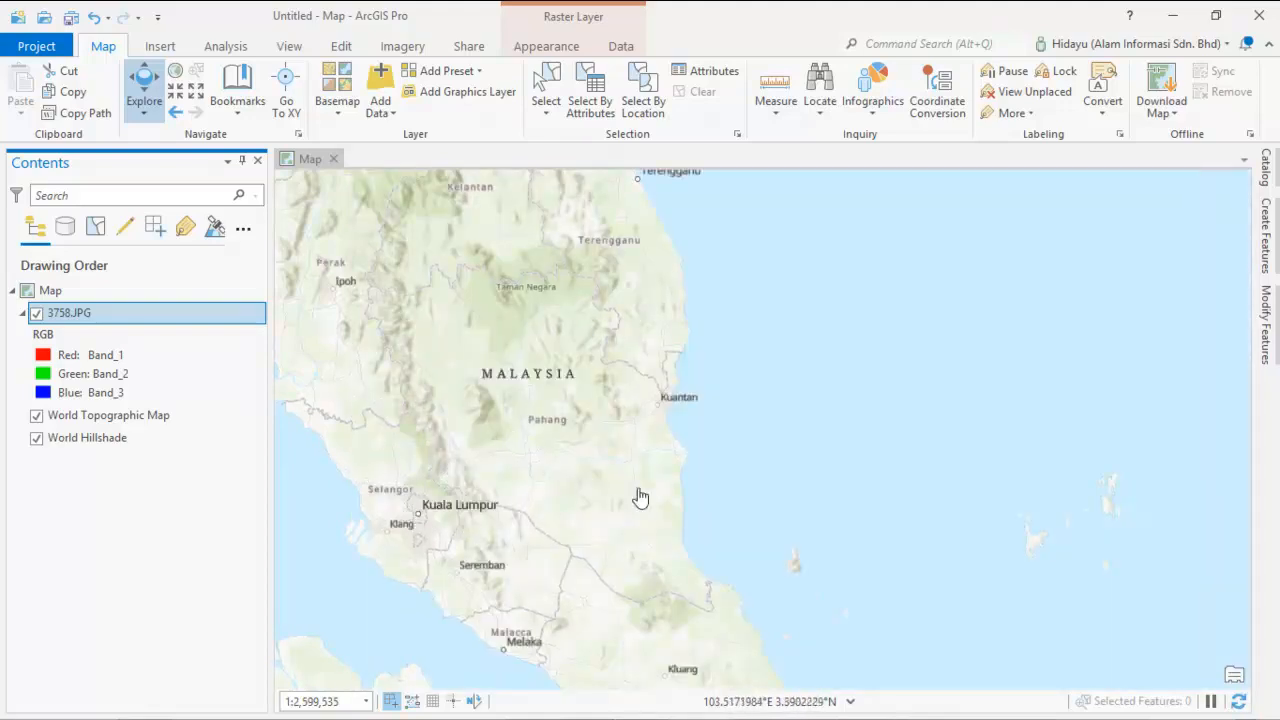
{"action": "scroll", "coordinate": [469, 431], "scroll_direction": "down", "scroll_amount": 1}
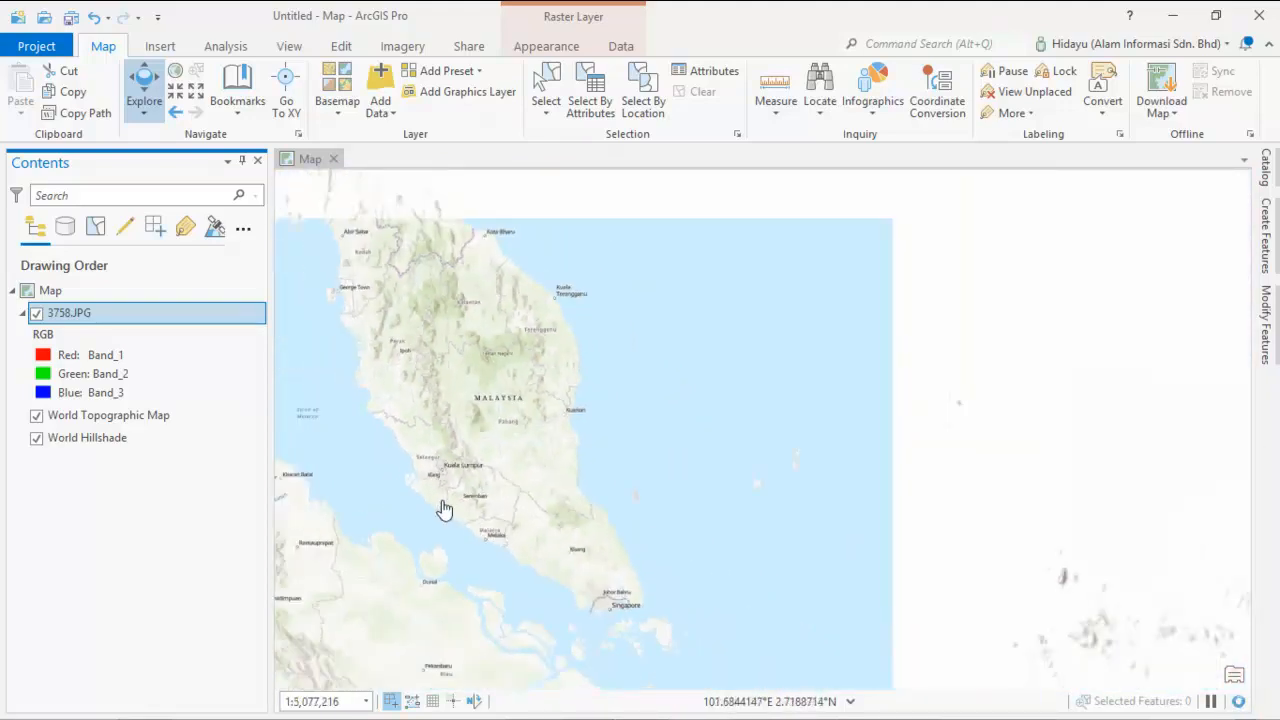
{"action": "left_click", "coordinate": [441, 501]}
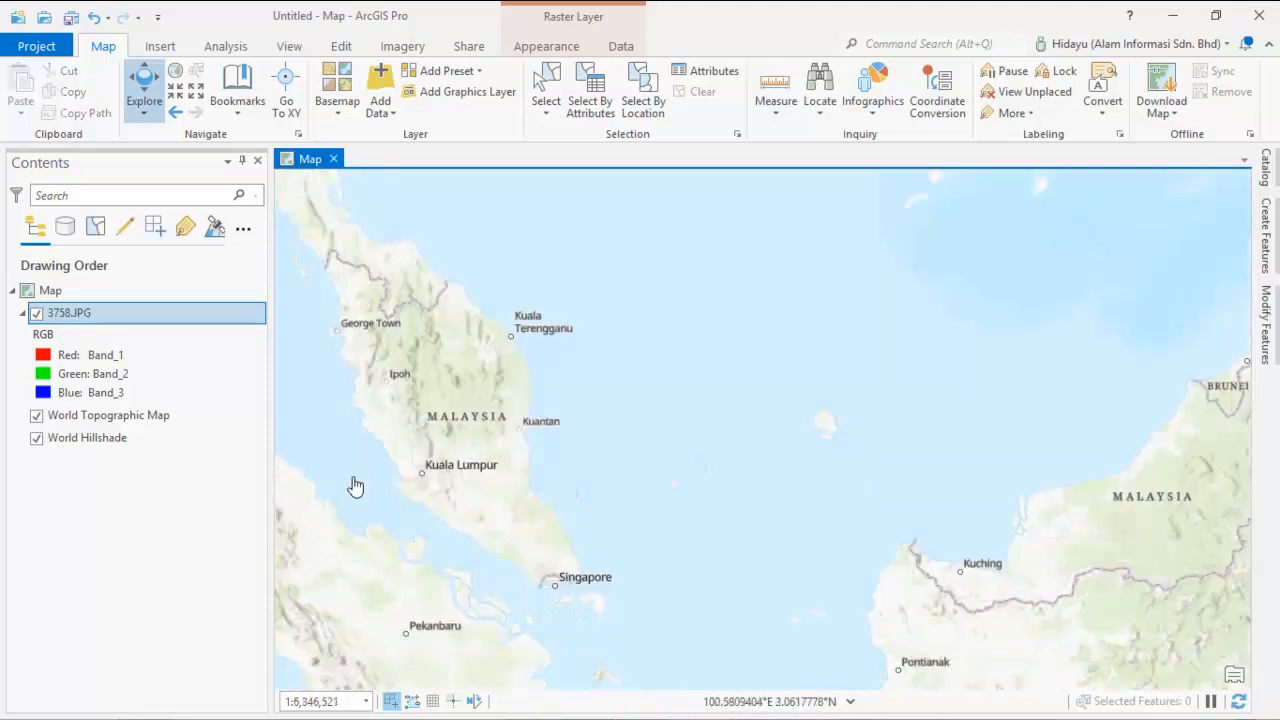
{"action": "scroll", "coordinate": [354, 486], "scroll_direction": "down", "scroll_amount": 2}
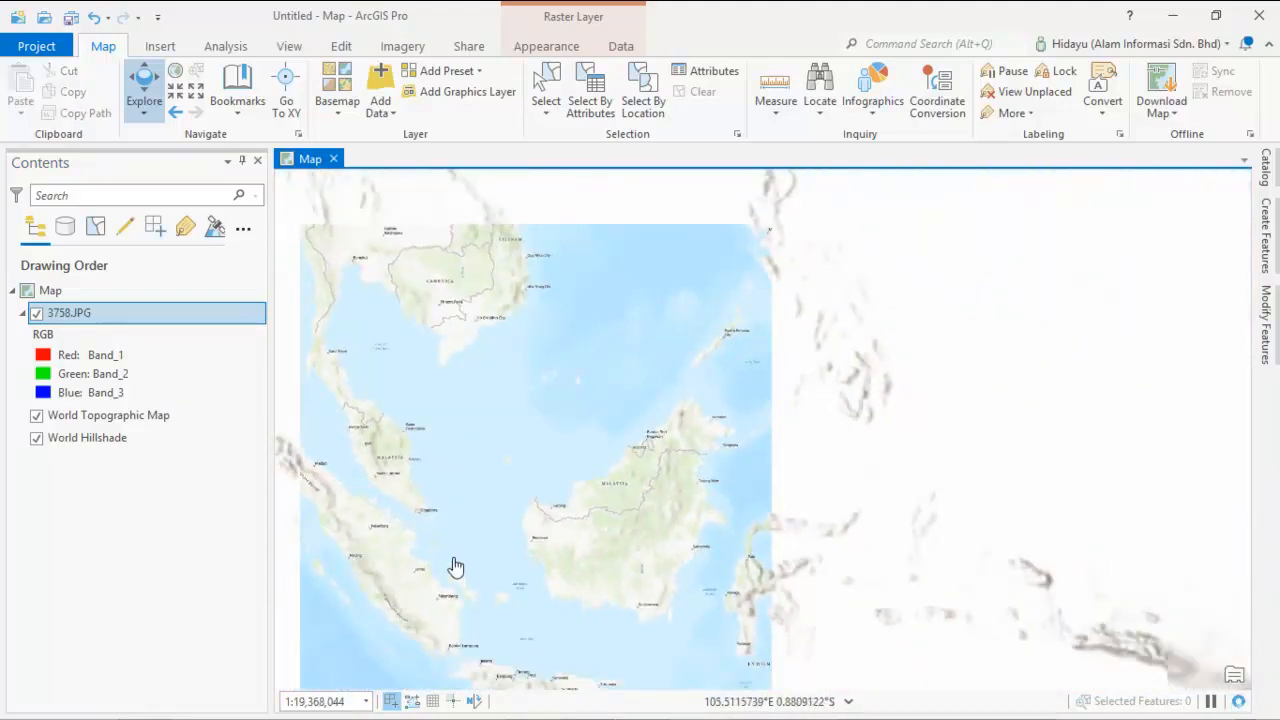
{"action": "scroll", "coordinate": [445, 570], "scroll_direction": "up", "scroll_amount": 1}
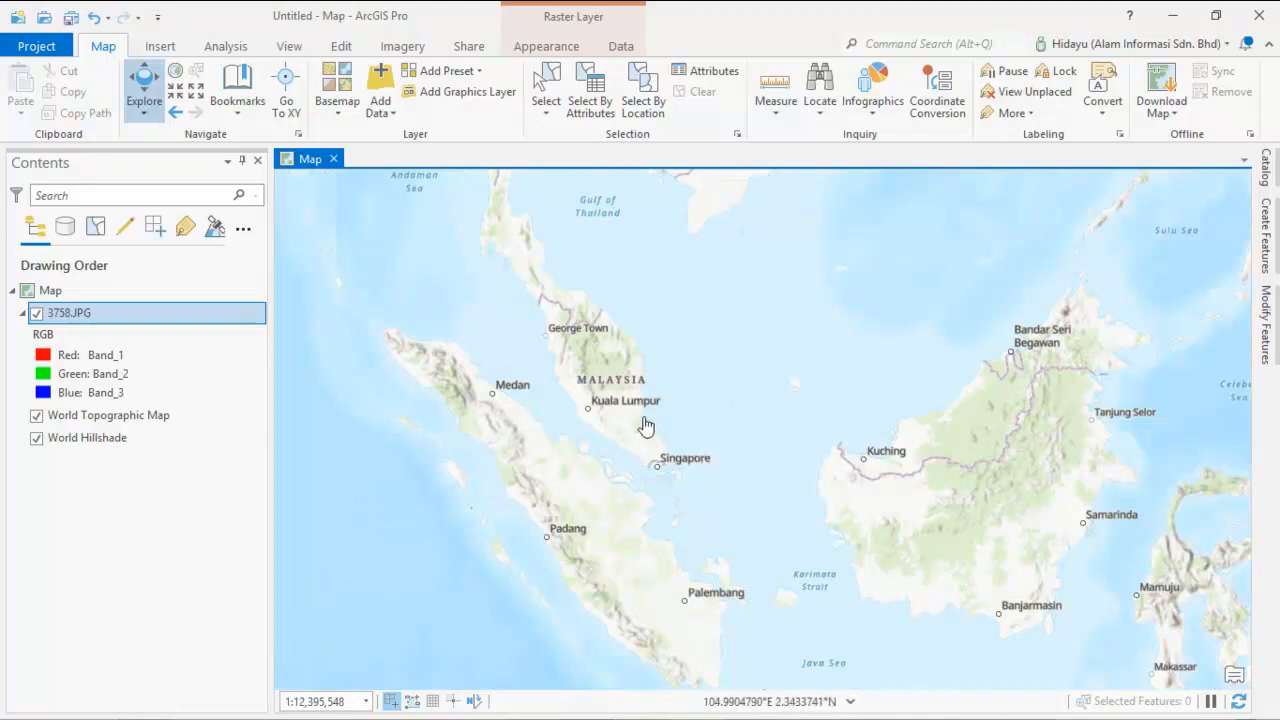
{"action": "right_click", "coordinate": [138, 319]}
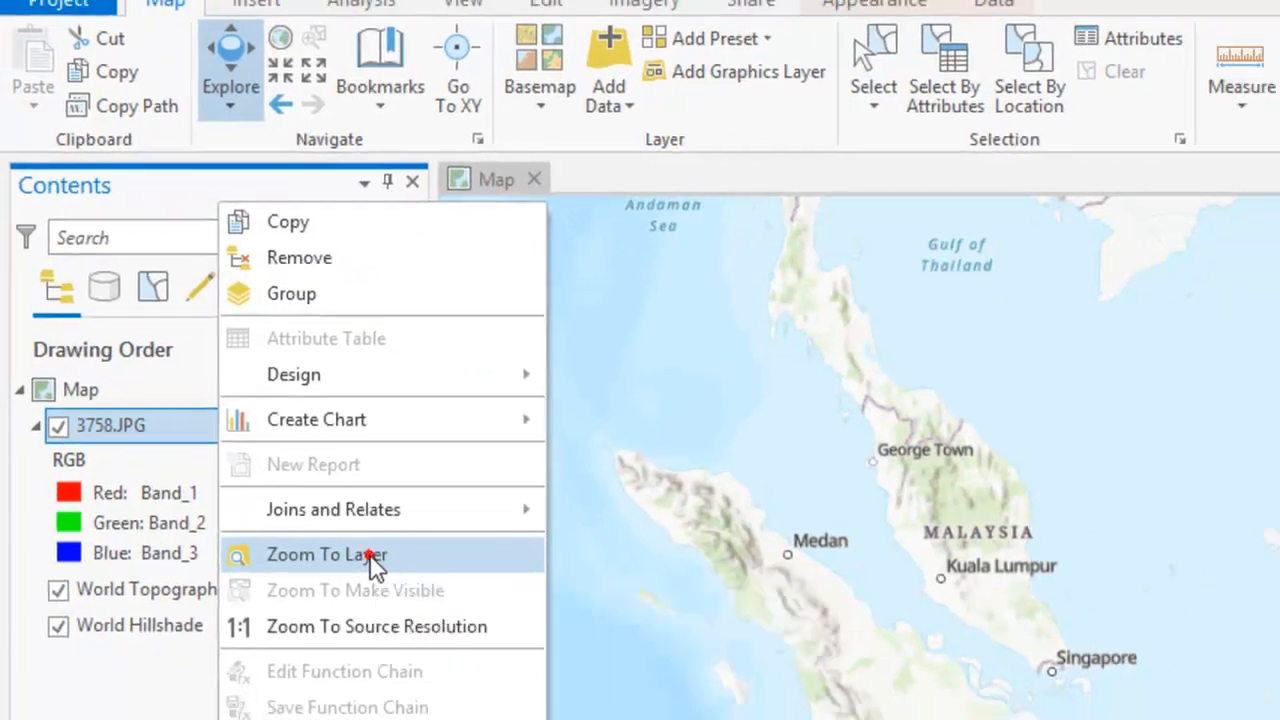
{"action": "left_click", "coordinate": [396, 581]}
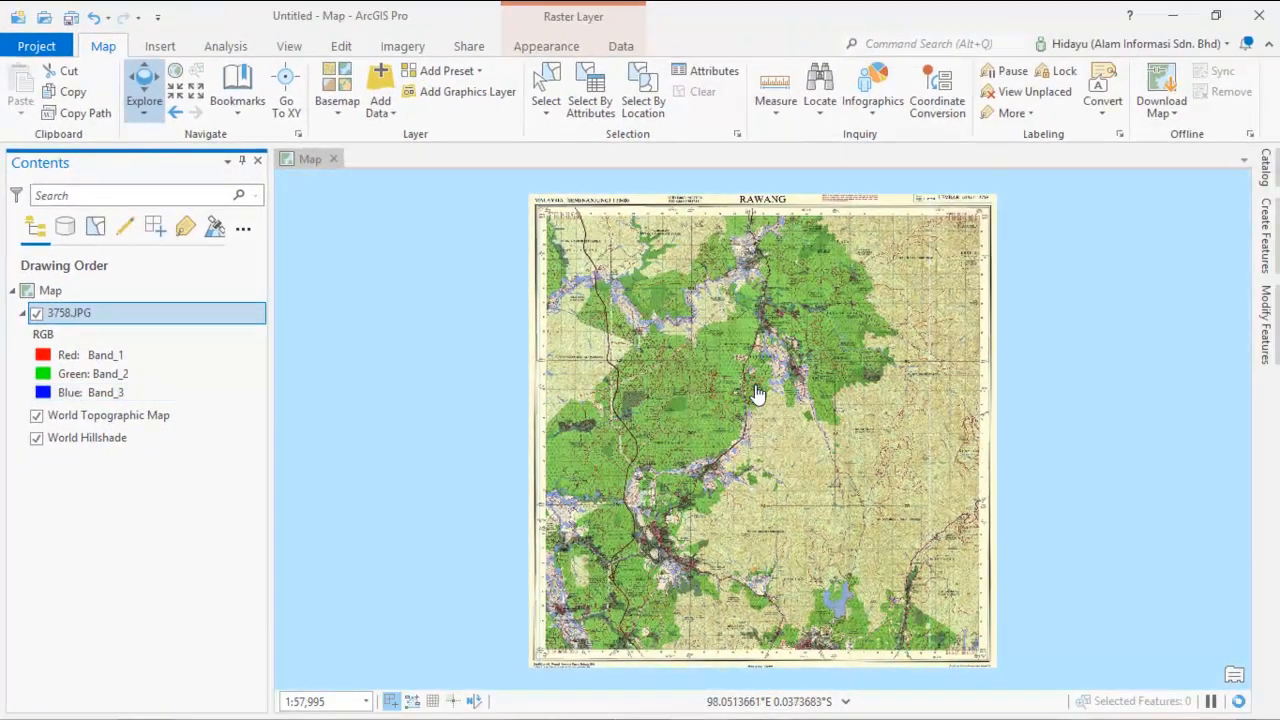
Compare the location of the ungeoreferenced 3758.JPG raster with Kuala Lumpur and Peninsular Malaysia on the basemap
{"action": "scroll", "coordinate": [757, 393], "scroll_direction": "down", "scroll_amount": 4}
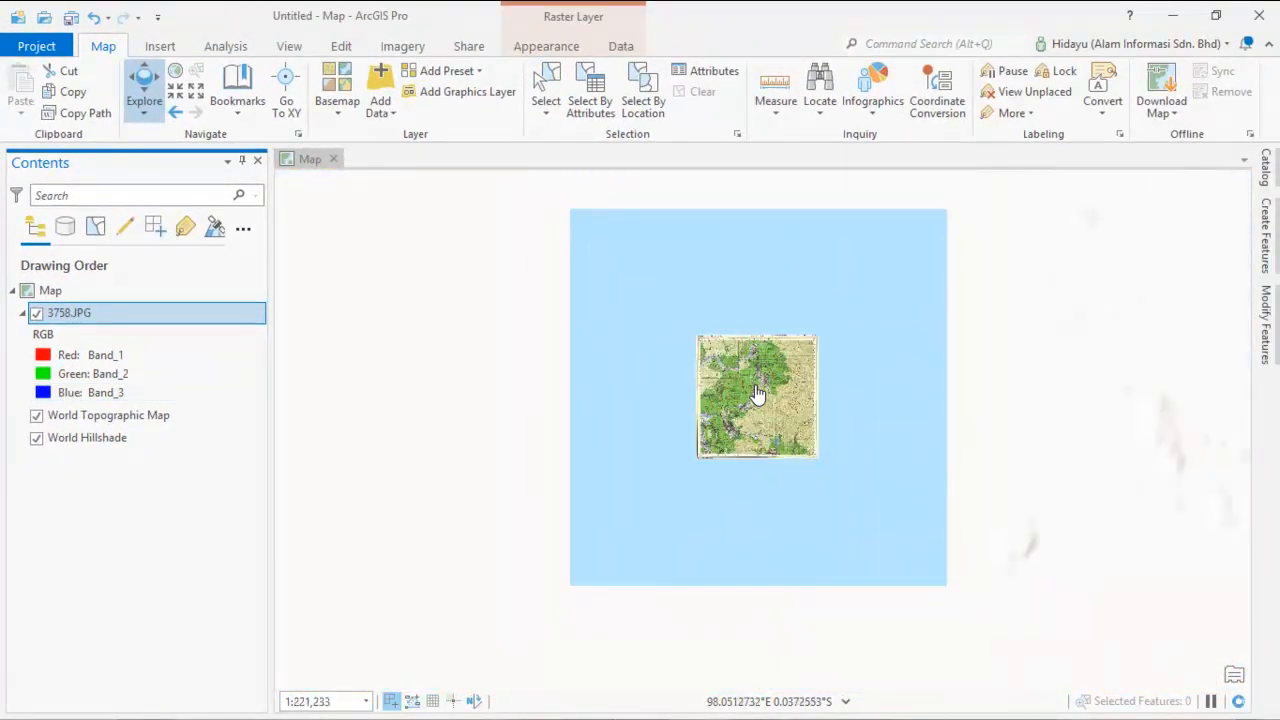
{"action": "scroll", "coordinate": [757, 393], "scroll_direction": "down", "scroll_amount": 8}
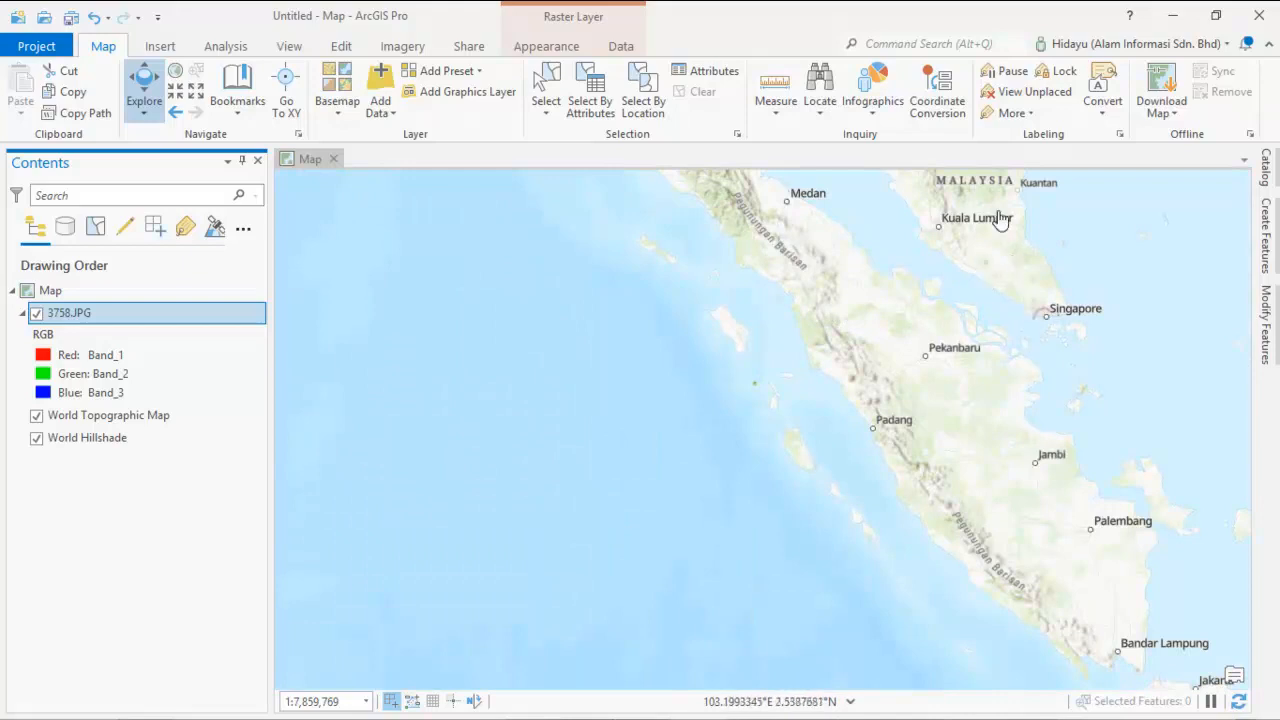
{"action": "scroll", "coordinate": [924, 217], "scroll_direction": "up", "scroll_amount": 2}
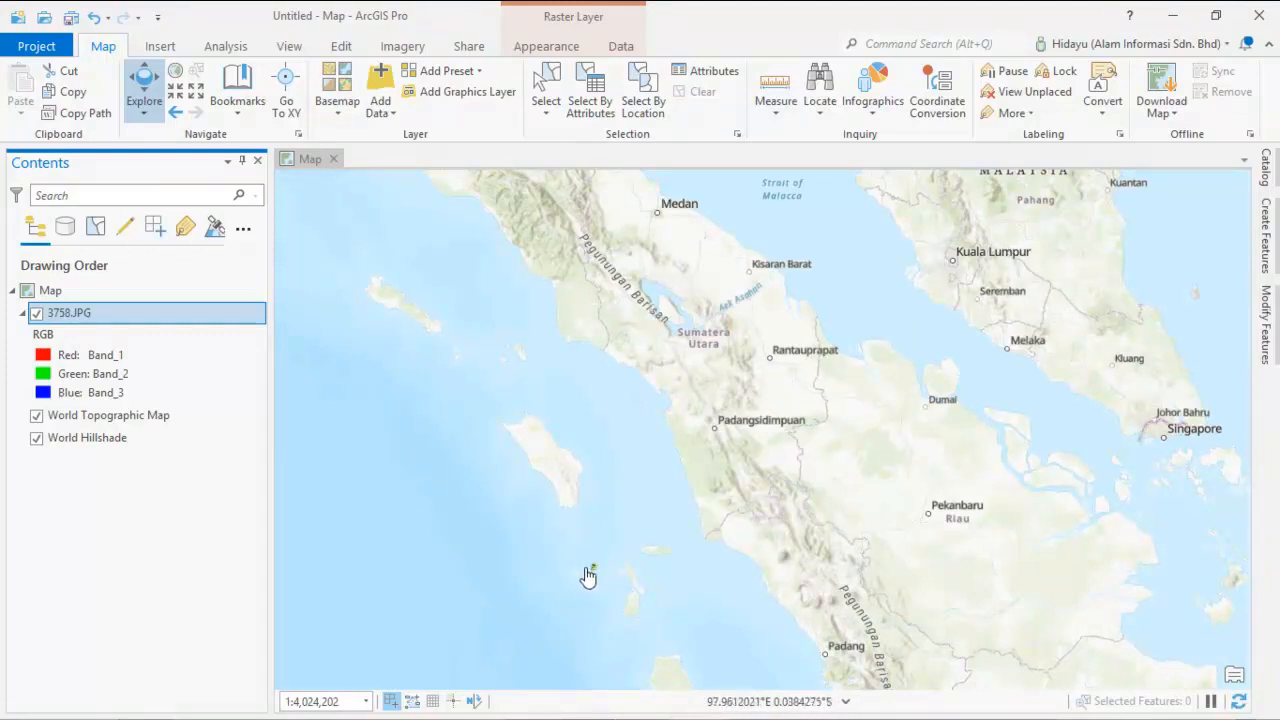
{"action": "scroll", "coordinate": [593, 582], "scroll_direction": "up", "scroll_amount": 3}
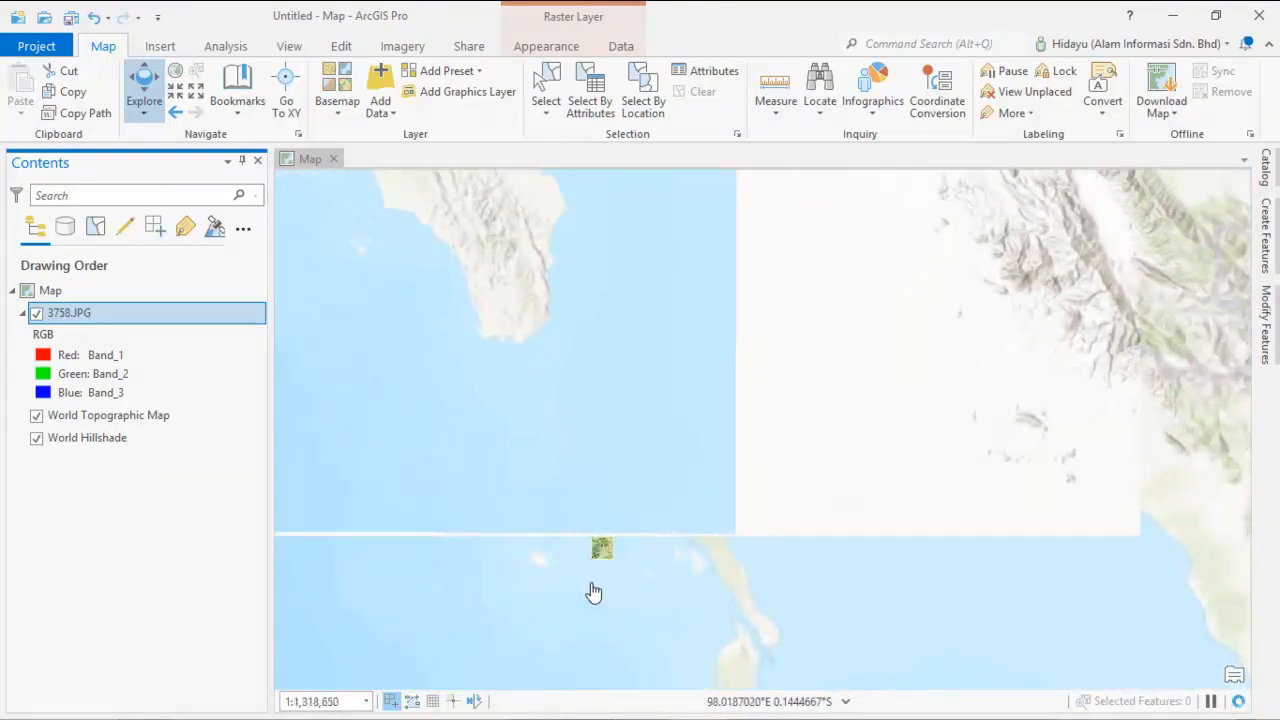
{"action": "scroll", "coordinate": [595, 590], "scroll_direction": "up", "scroll_amount": 2}
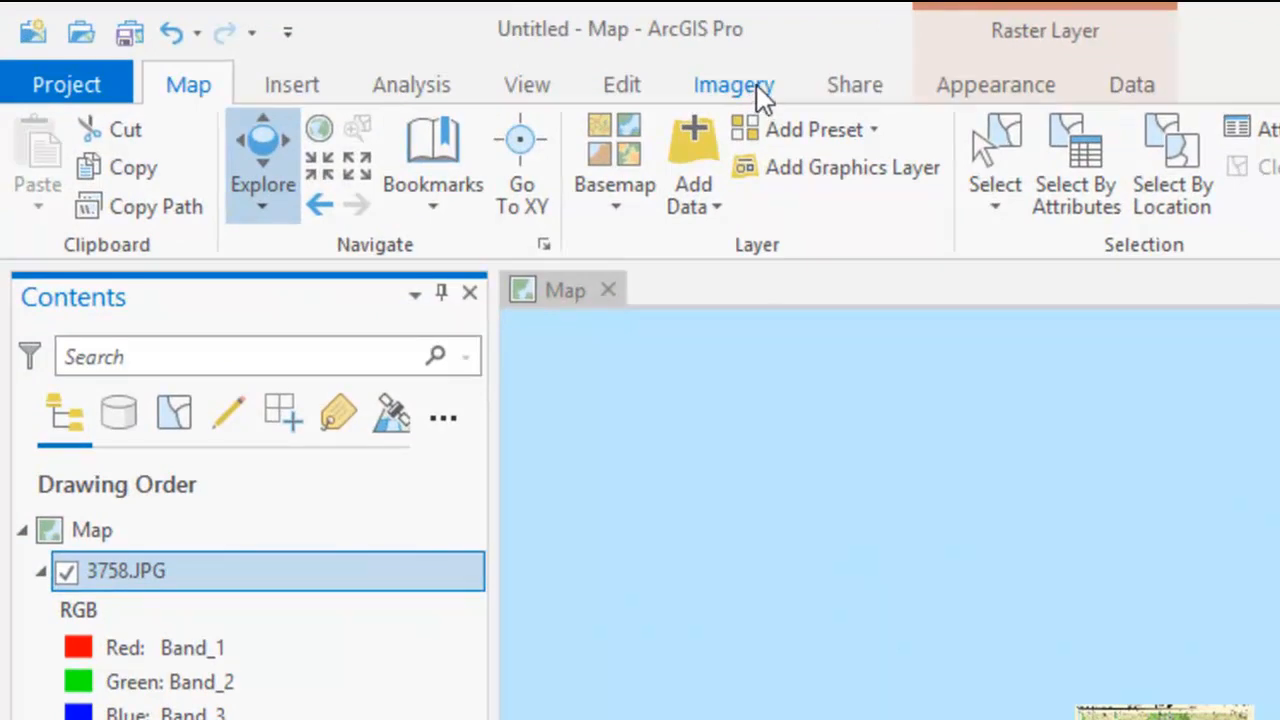
Start a georeferencing session for the selected 3758.JPG raster layer
{"action": "left_click", "coordinate": [757, 85]}
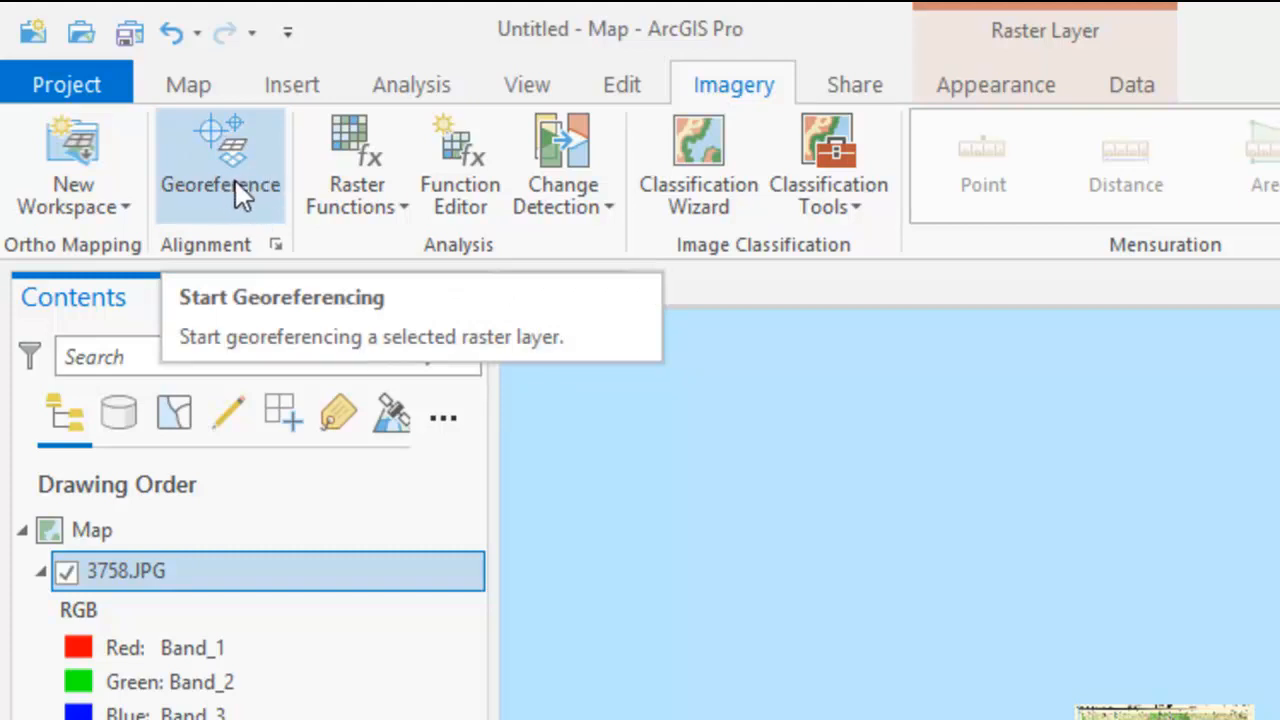
{"action": "left_click", "coordinate": [234, 178]}
{"action": "left_click", "coordinate": [238, 155]}
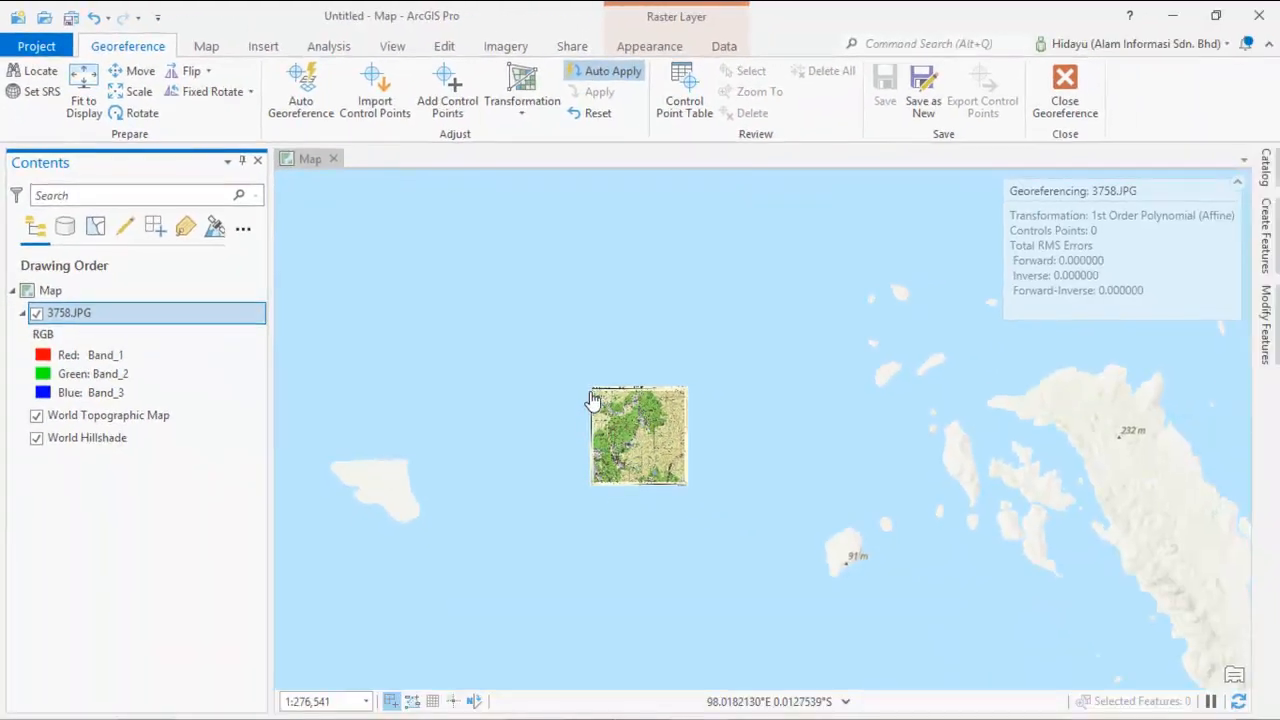
Place the first control point's source location on the map sheet's upper-left grid corner, where easting 390000 and northing 390000 meet
{"action": "scroll", "coordinate": [600, 400], "scroll_direction": "up", "scroll_amount": 5}
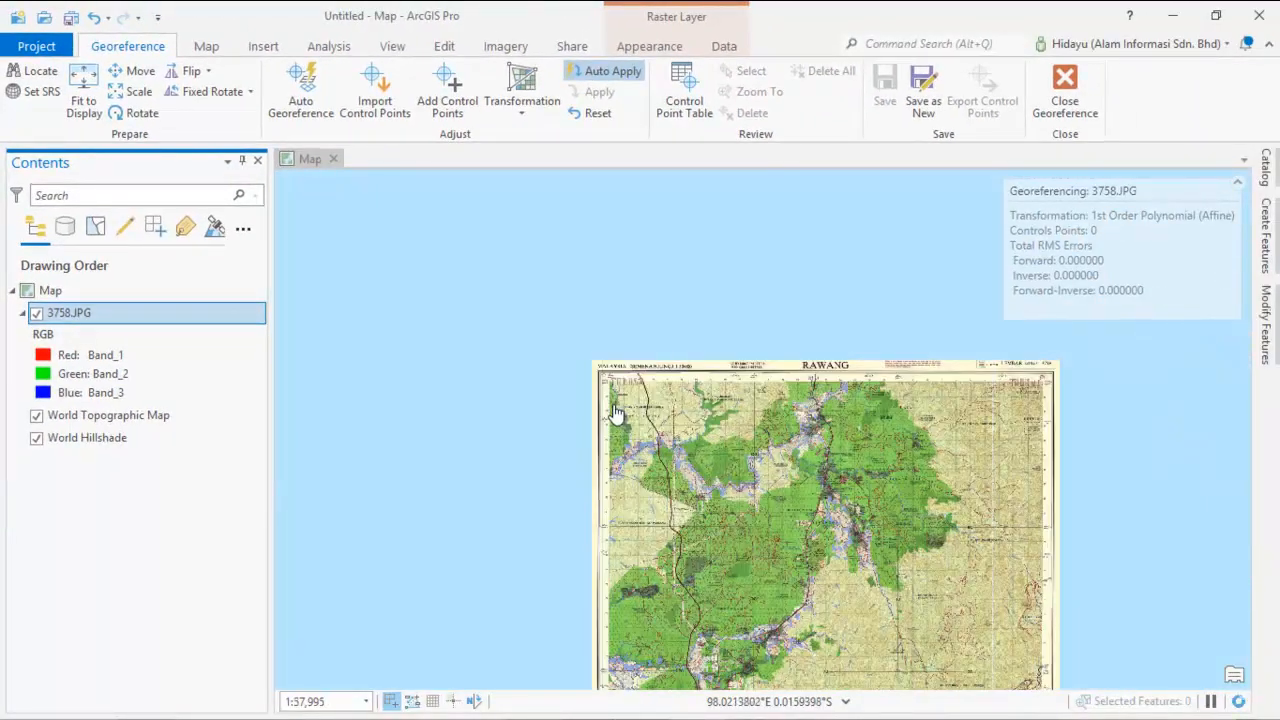
{"action": "scroll", "coordinate": [620, 400], "scroll_direction": "up", "scroll_amount": 5}
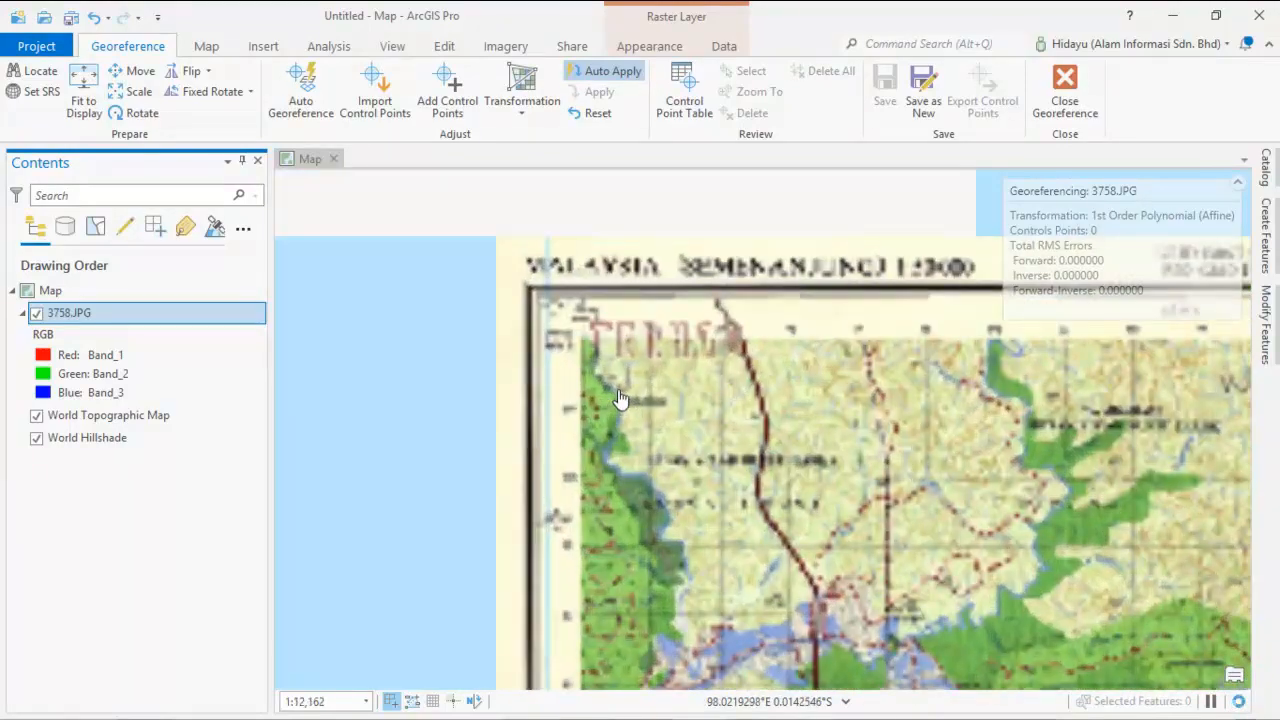
{"action": "scroll", "coordinate": [630, 345], "scroll_direction": "up", "scroll_amount": 1}
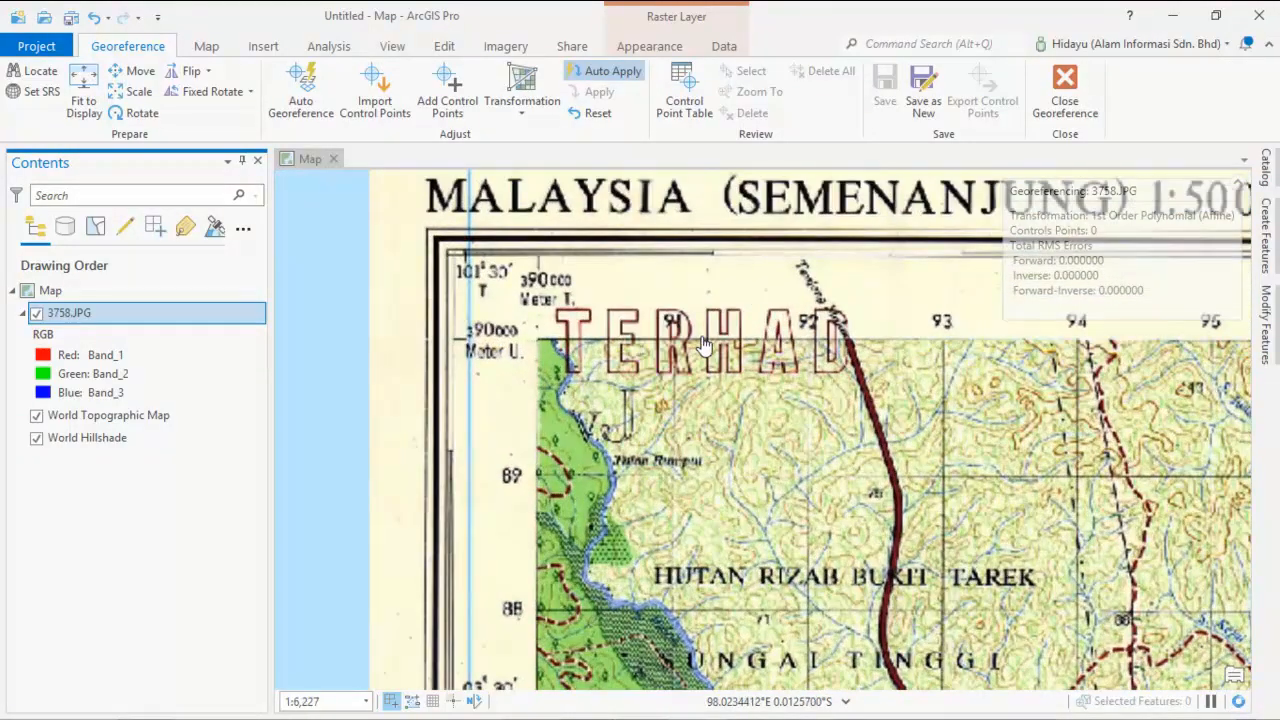
{"action": "scroll", "coordinate": [700, 345], "scroll_direction": "up", "scroll_amount": 1}
{"action": "scroll", "coordinate": [535, 360], "scroll_direction": "up", "scroll_amount": 1}
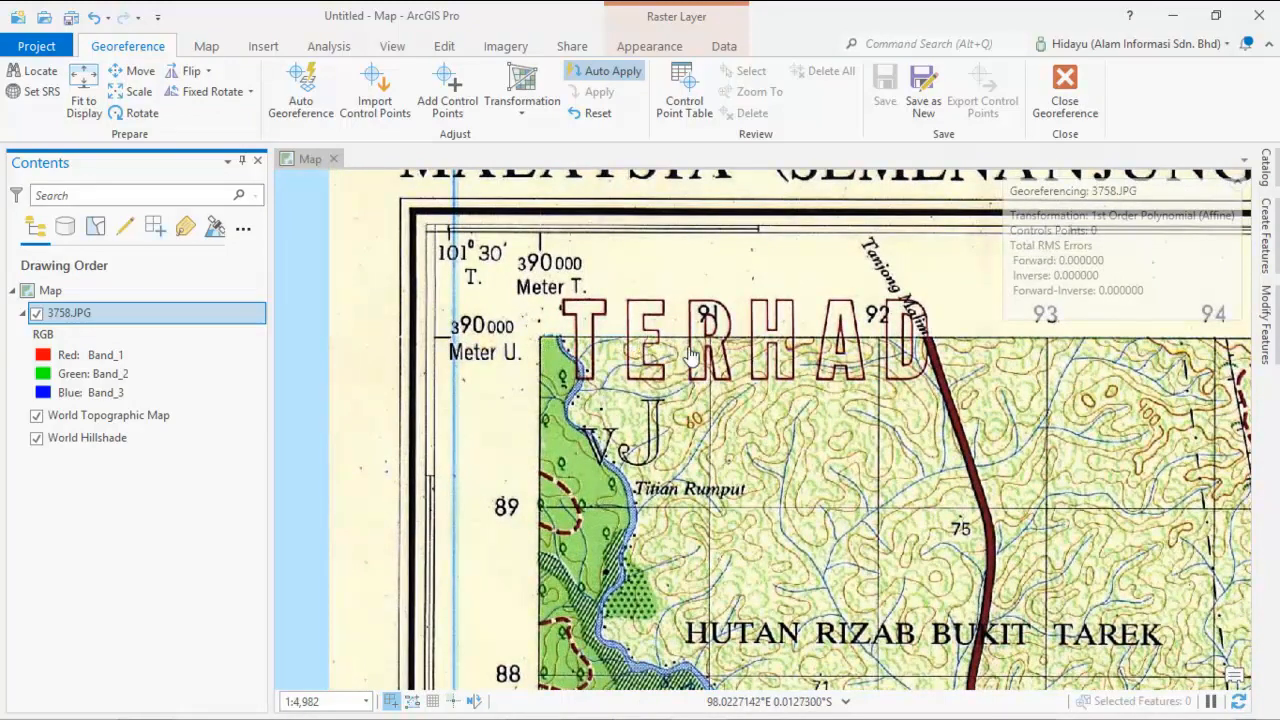
{"action": "scroll", "coordinate": [540, 250], "scroll_direction": "up", "scroll_amount": 3}
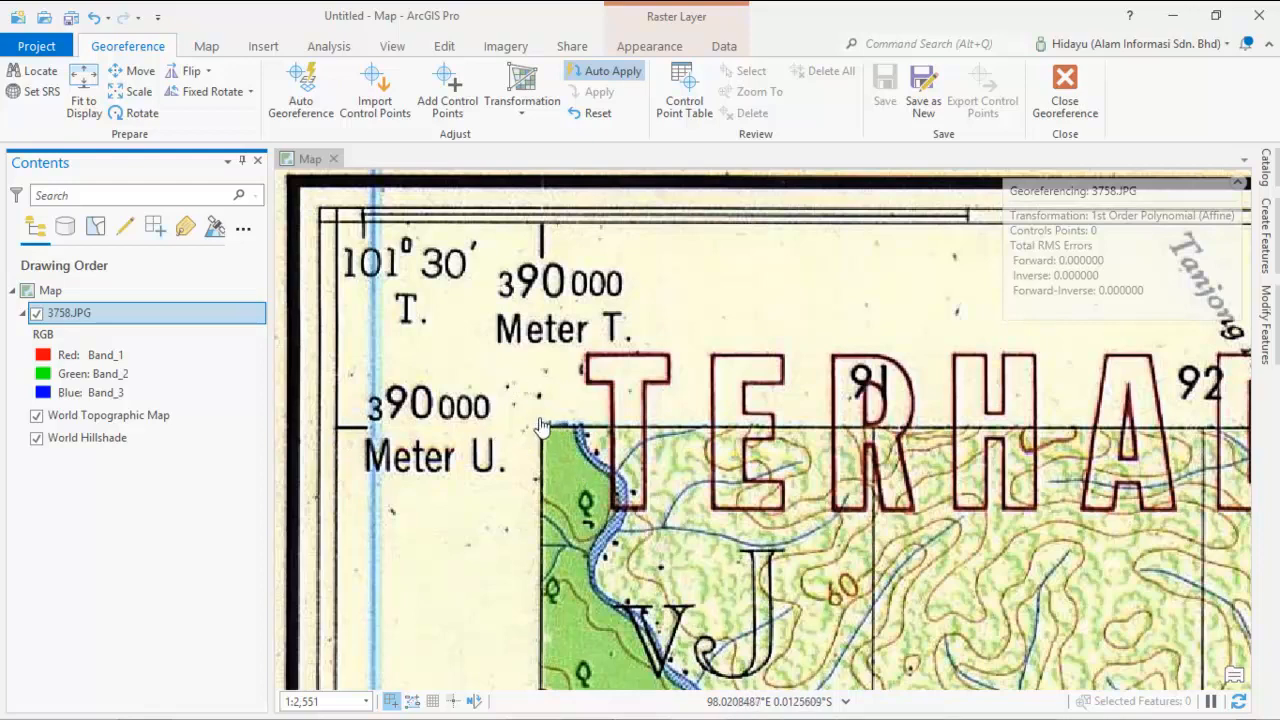
{"action": "scroll", "coordinate": [540, 430], "scroll_direction": "up", "scroll_amount": 3}
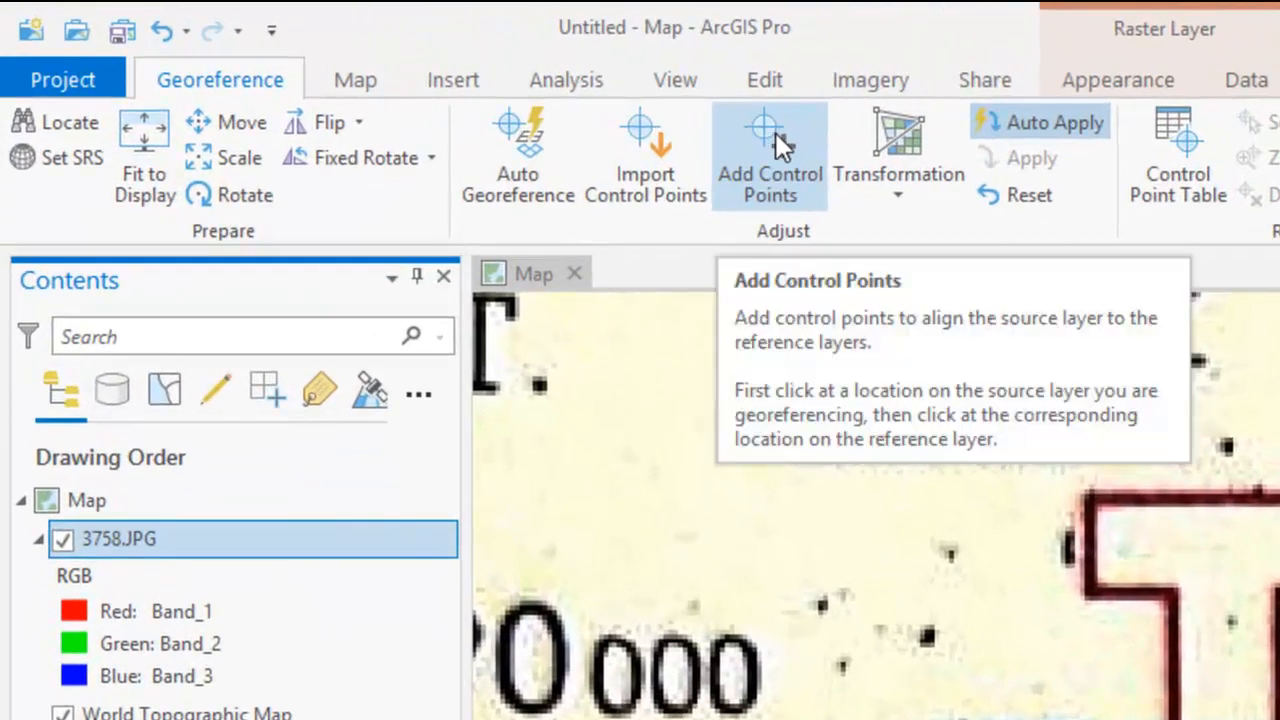
{"action": "left_click", "coordinate": [776, 142]}
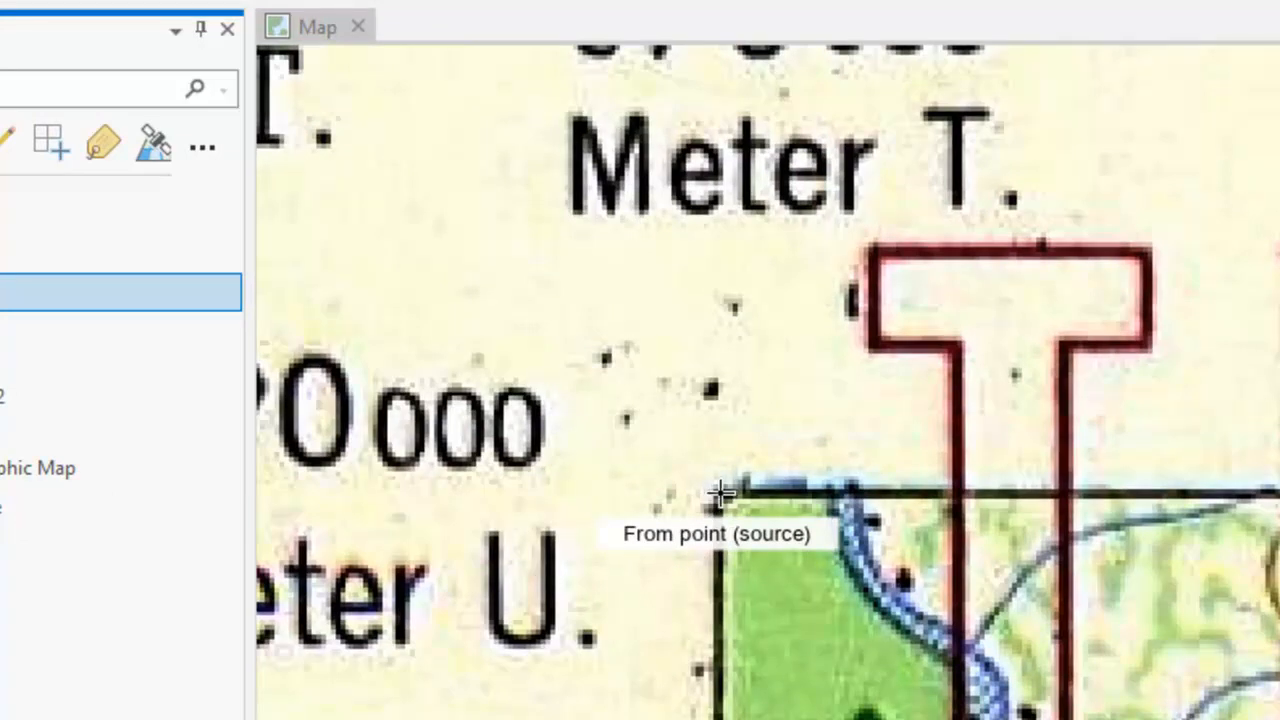
{"action": "left_click", "coordinate": [721, 493]}
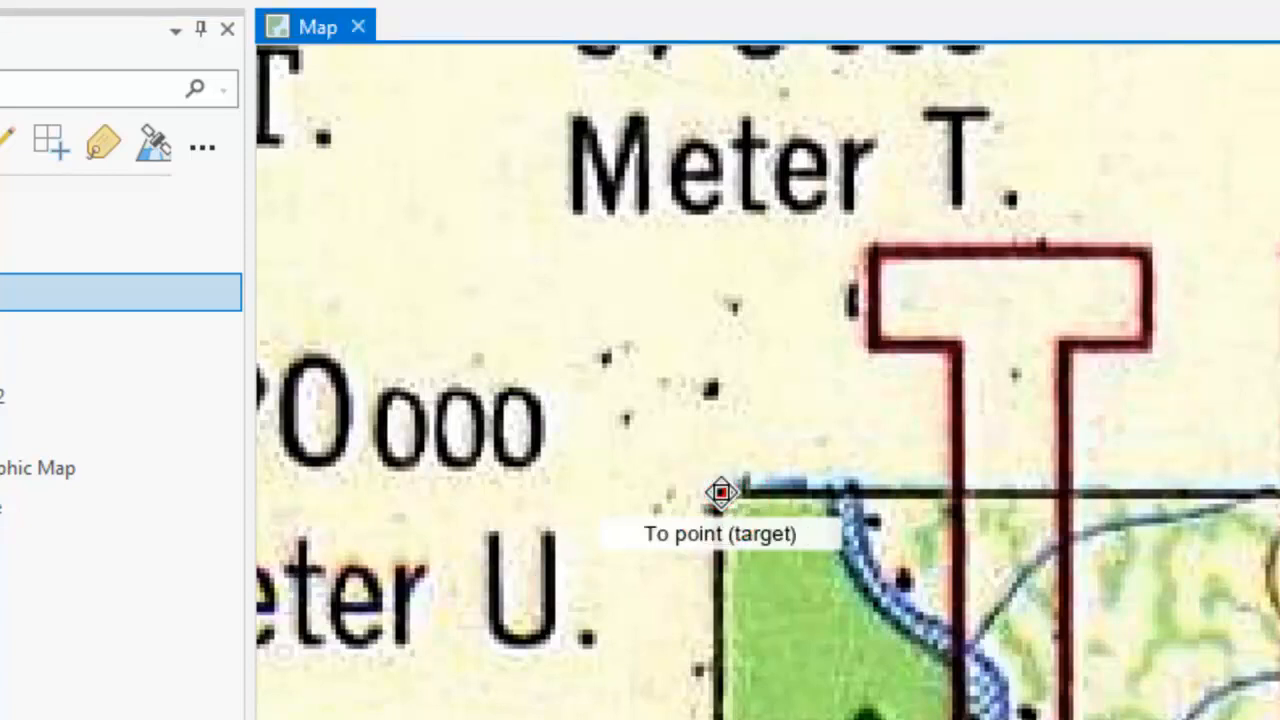
Set the first control point's target coordinates to X 390000 and Y 390000
{"action": "right_click", "coordinate": [675, 378]}
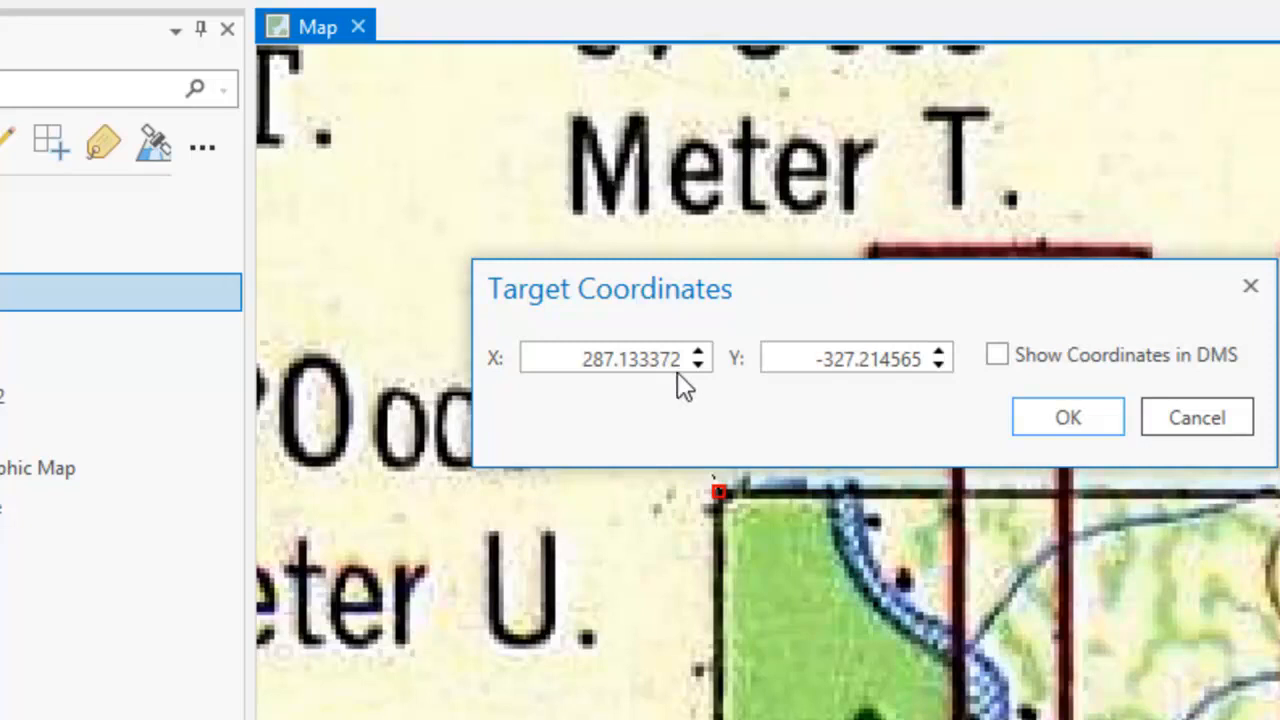
{"action": "double_click", "coordinate": [572, 360]}
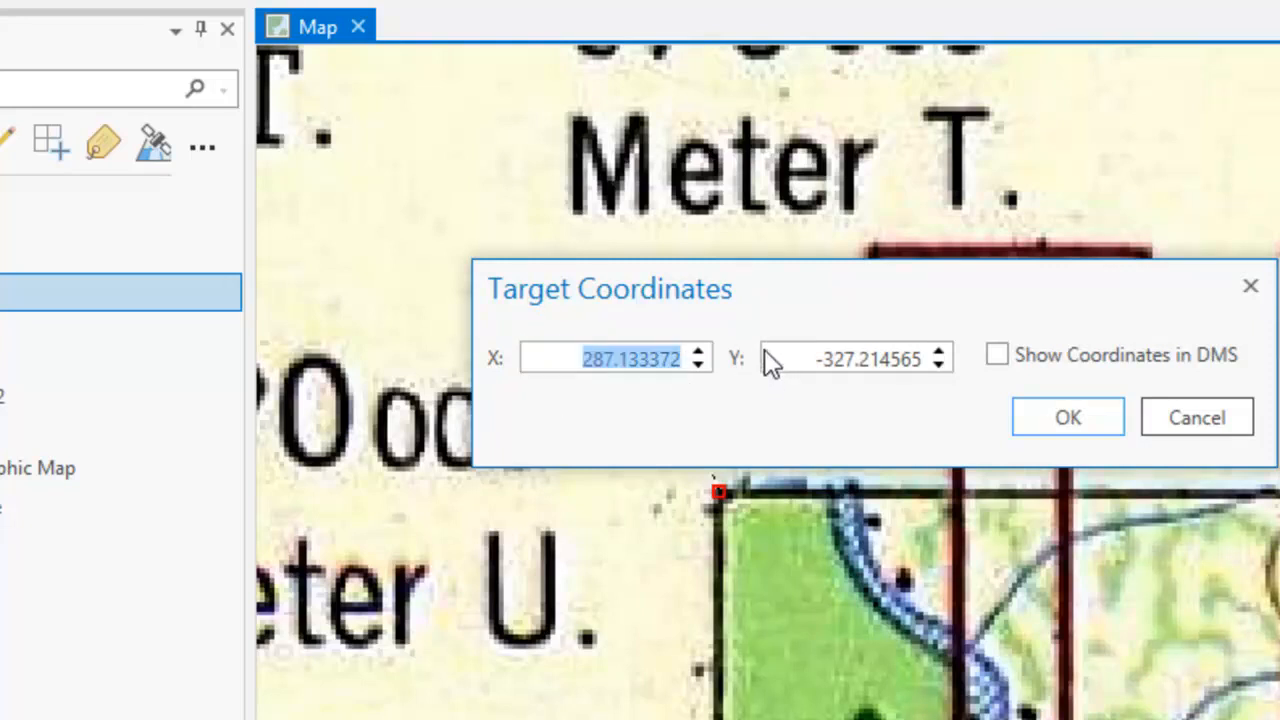
{"action": "type", "text": "390000"}
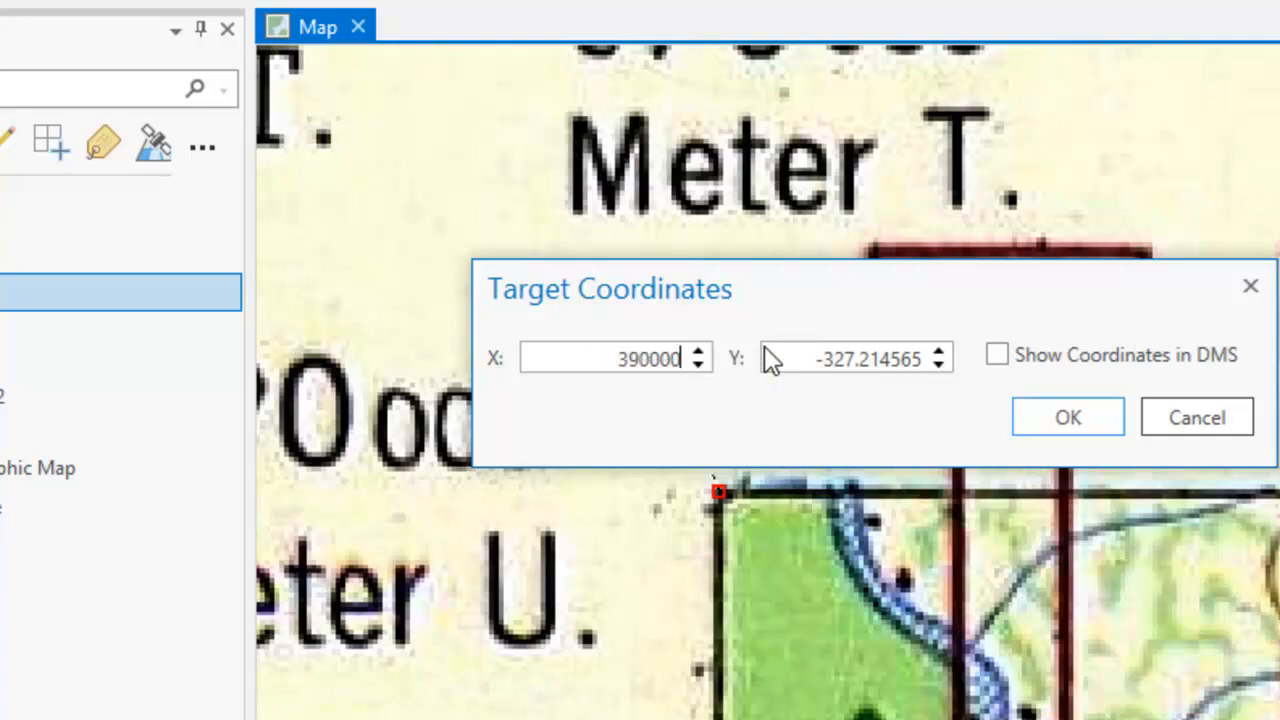
{"action": "key", "text": "Tab"}
{"action": "type", "text": "3"}
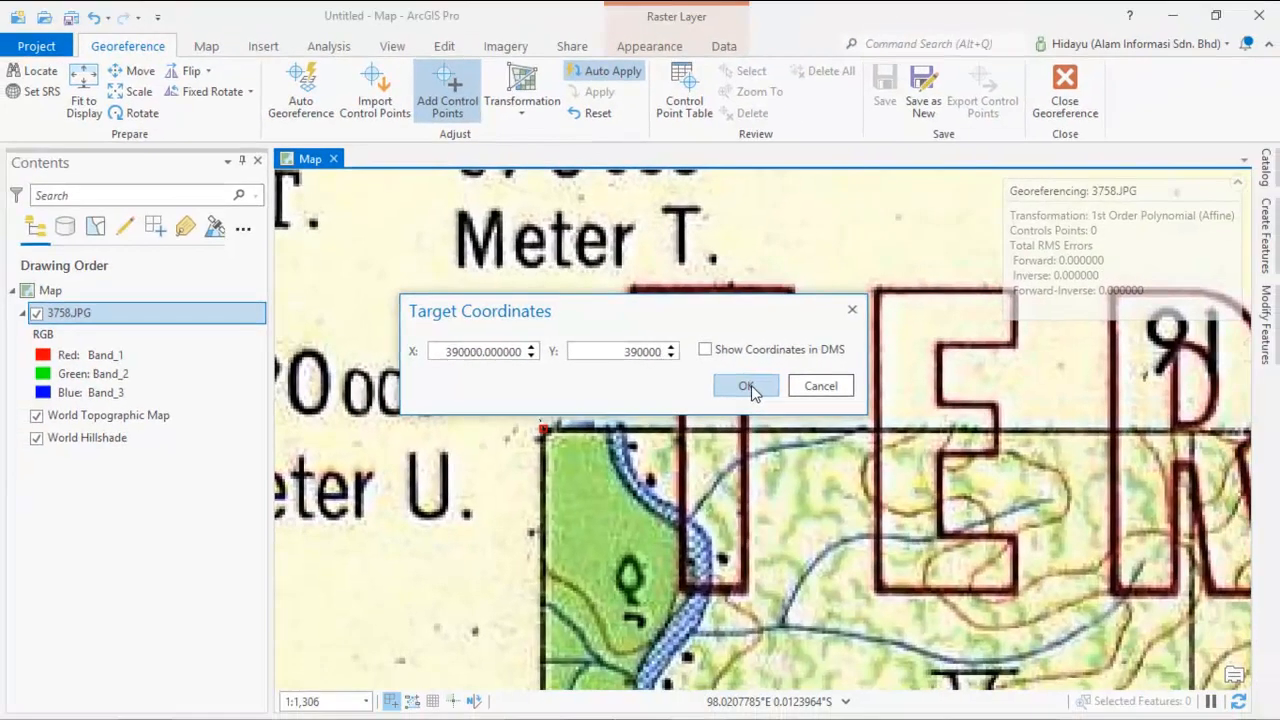
{"action": "left_click", "coordinate": [1078, 417]}
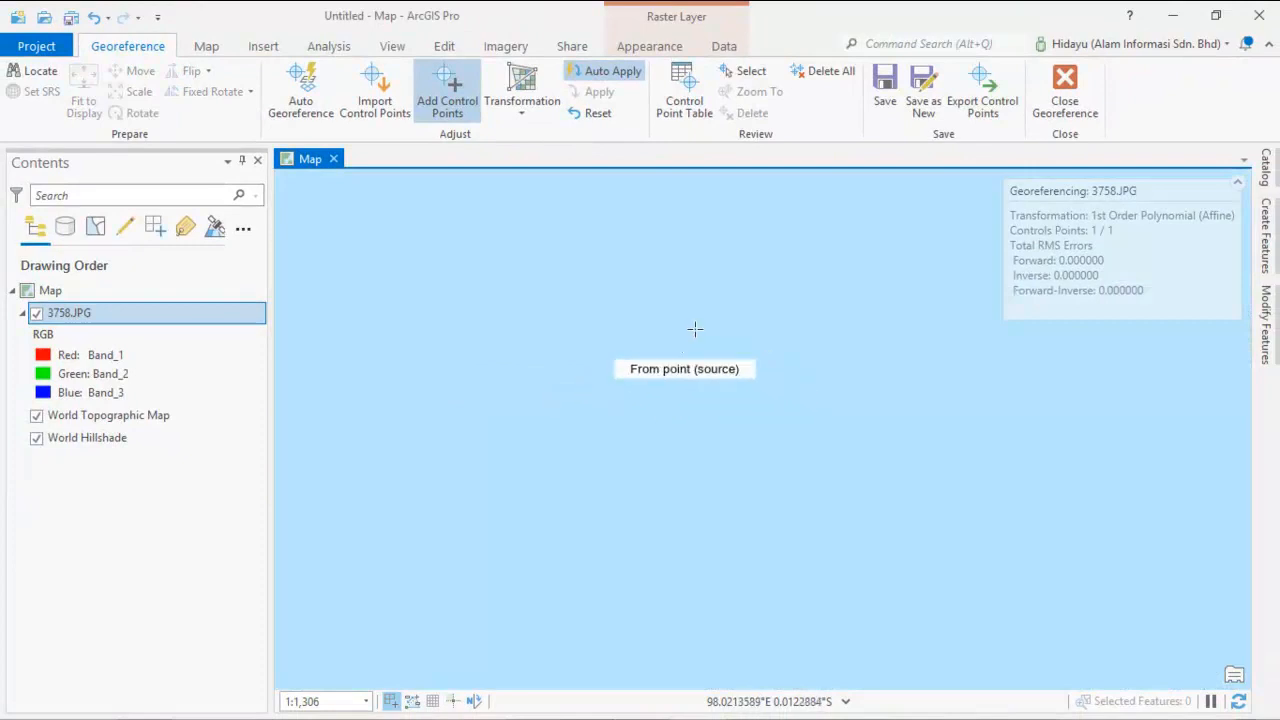
Zoom to the shifted 3758.JPG layer and inspect its position against the surrounding basemap
{"action": "scroll", "coordinate": [696, 331], "scroll_direction": "down", "scroll_amount": 2}
{"action": "scroll", "coordinate": [783, 315], "scroll_direction": "down", "scroll_amount": 7}
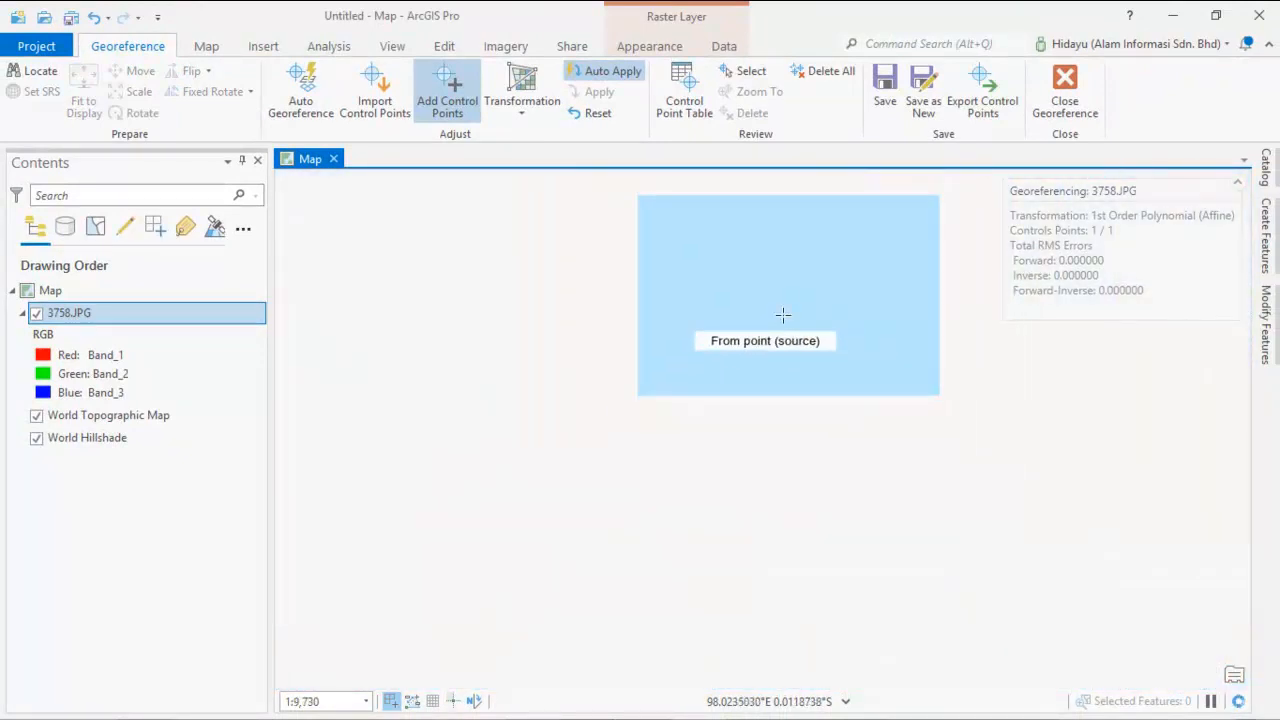
{"action": "scroll", "coordinate": [875, 252], "scroll_direction": "down", "scroll_amount": 3}
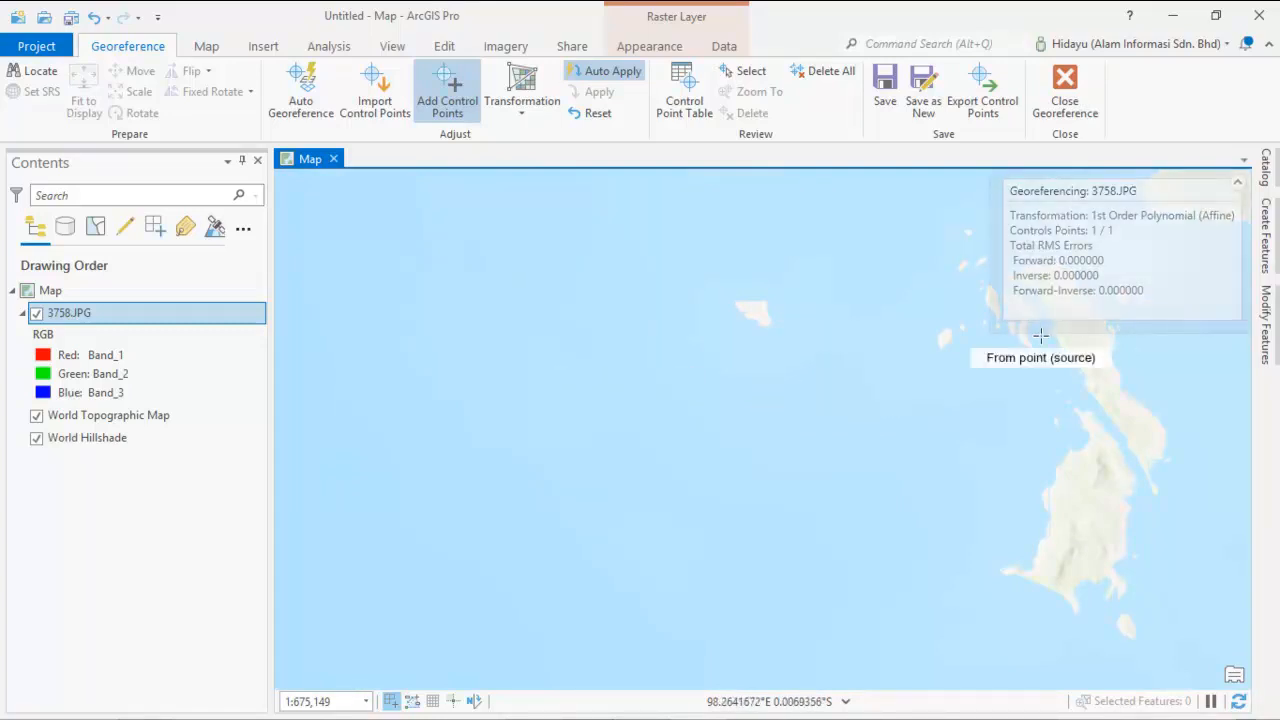
{"action": "right_click", "coordinate": [100, 316]}
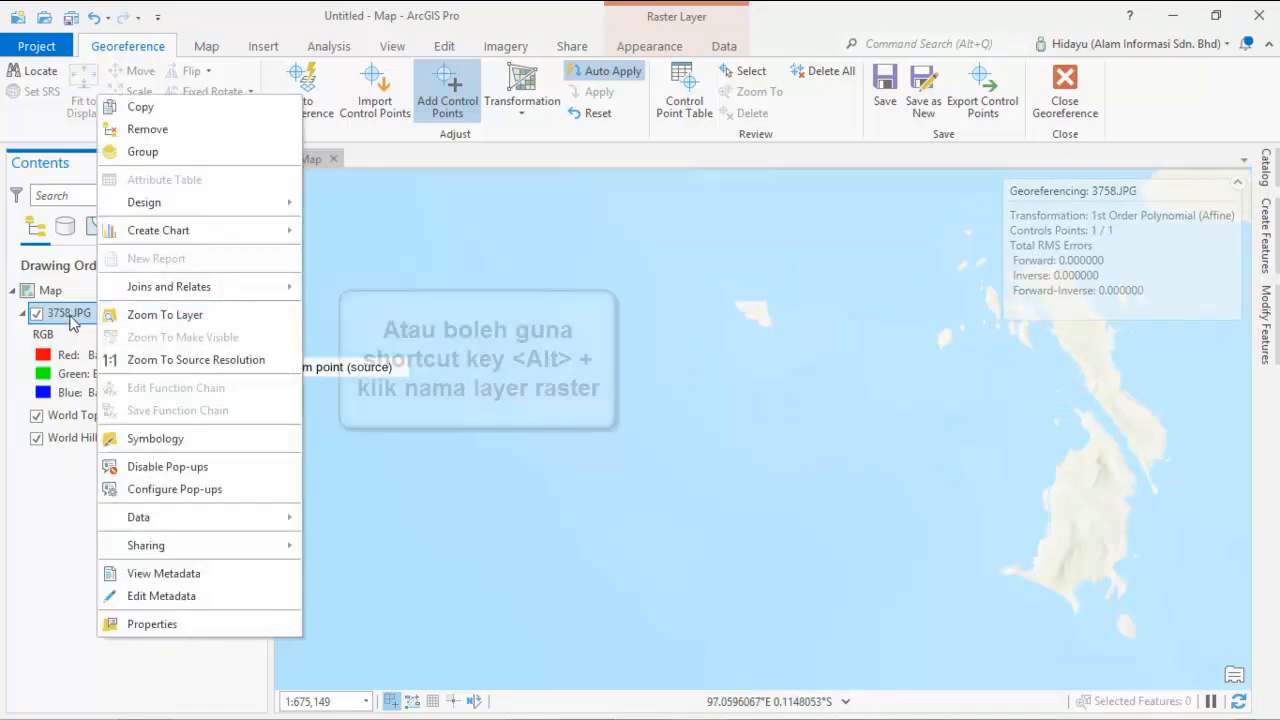
{"action": "left_click", "coordinate": [165, 315]}
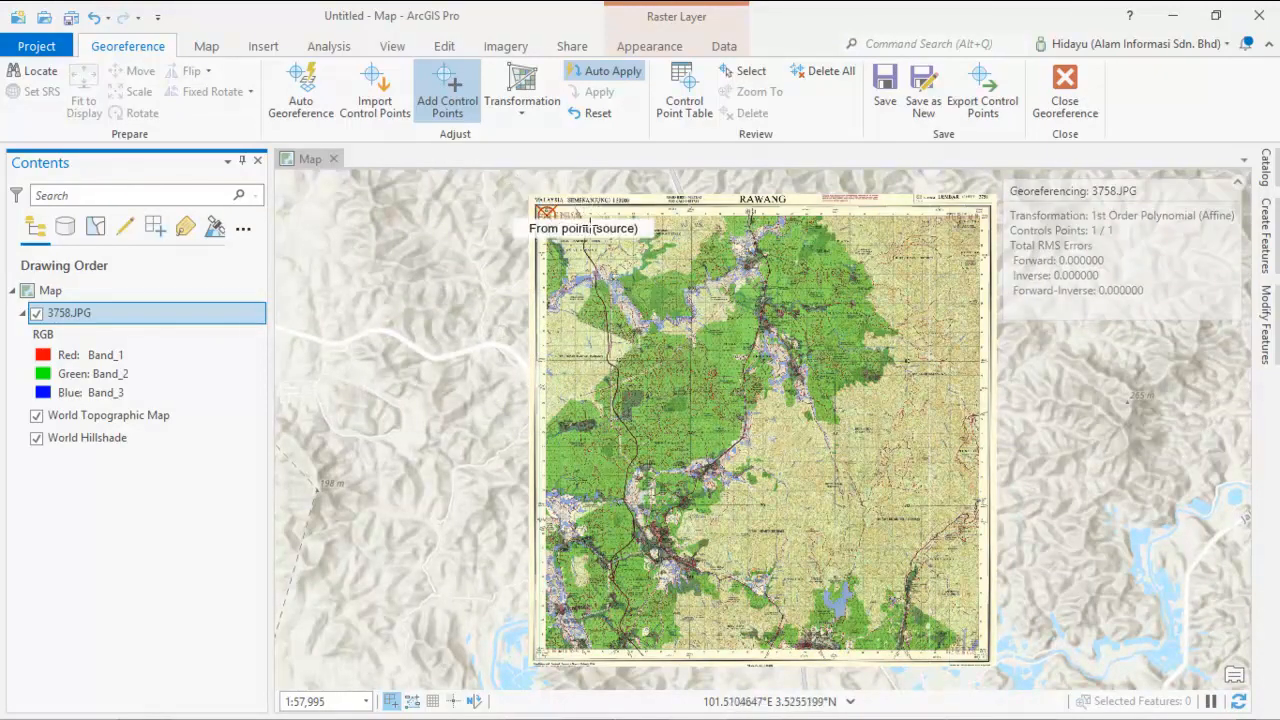
{"action": "scroll", "coordinate": [653, 231], "scroll_direction": "down", "scroll_amount": 3}
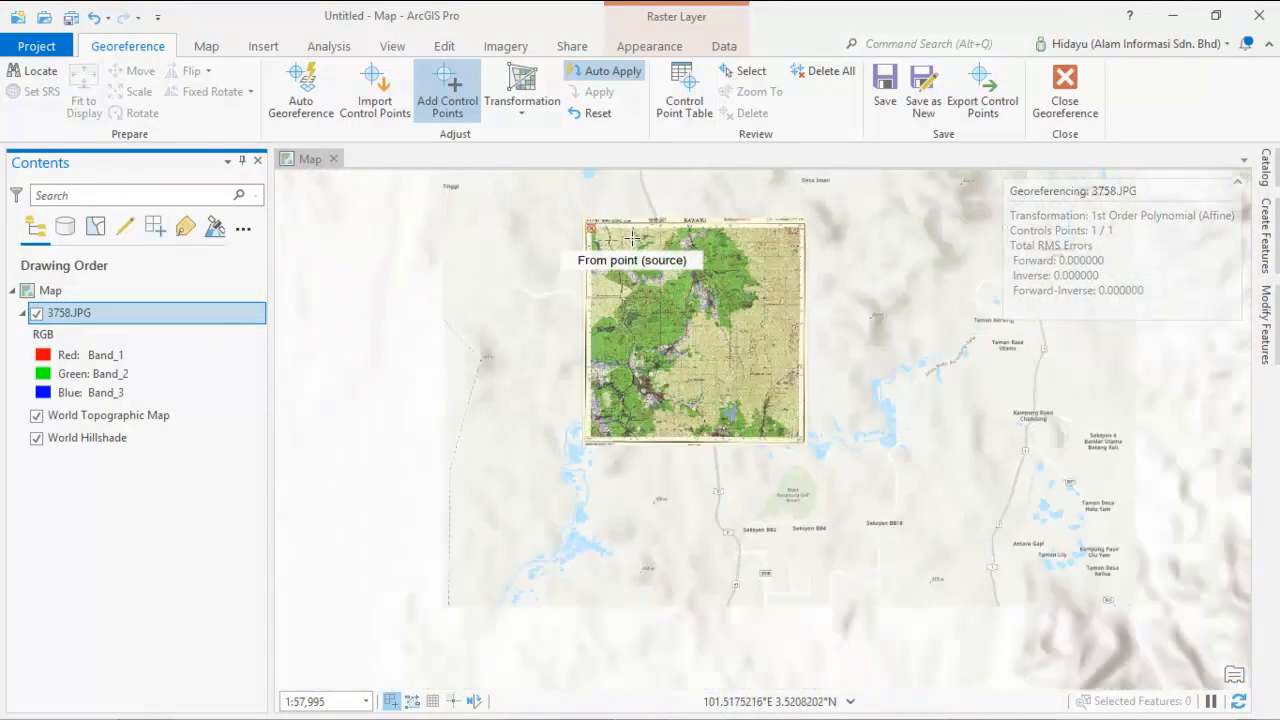
Place the second control point's source location on the map sheet's upper-right grid corner, where easting 420000 and northing 390000 meet
{"action": "scroll", "coordinate": [653, 231], "scroll_direction": "down", "scroll_amount": 2}
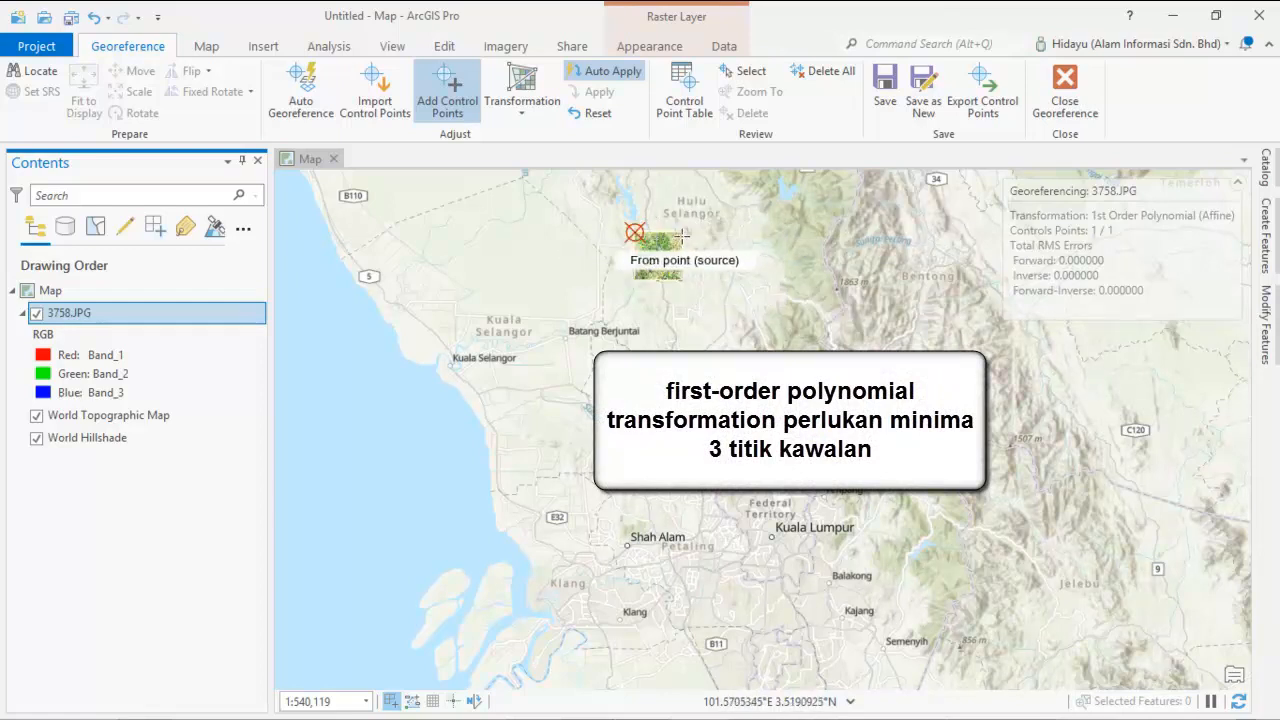
{"action": "scroll", "coordinate": [679, 233], "scroll_direction": "up", "scroll_amount": 1}
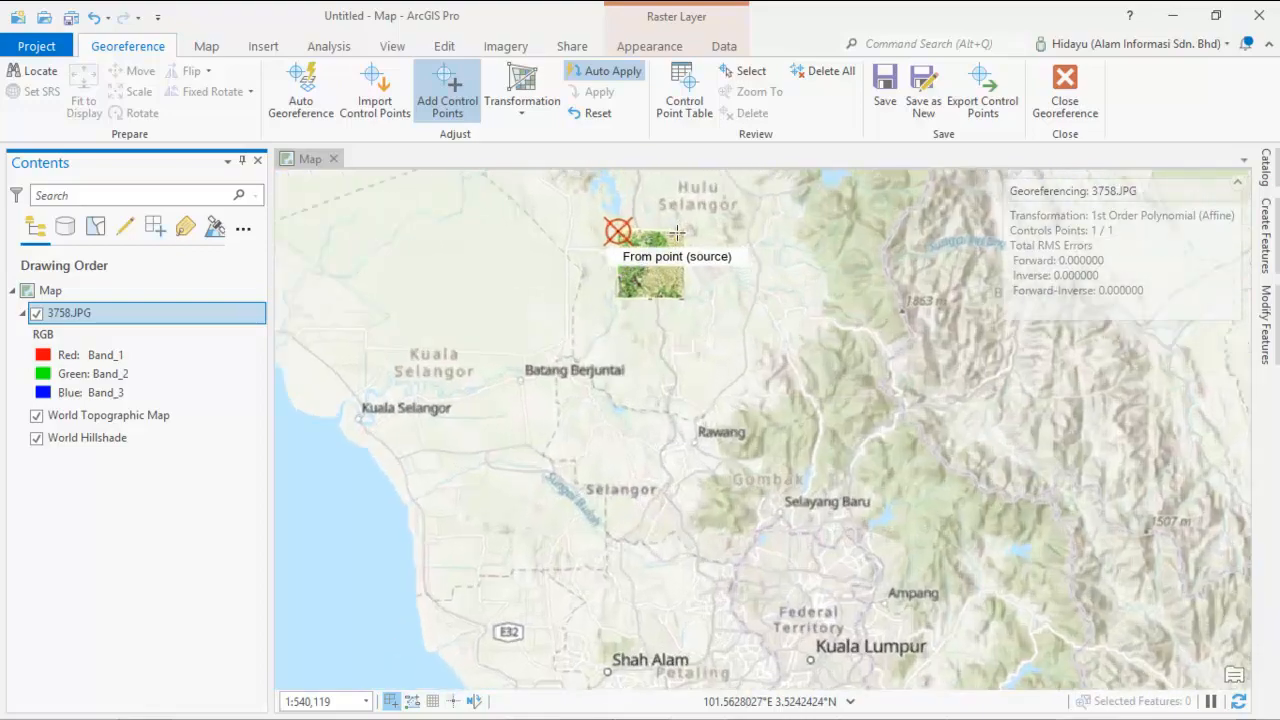
{"action": "scroll", "coordinate": [677, 233], "scroll_direction": "up", "scroll_amount": 3}
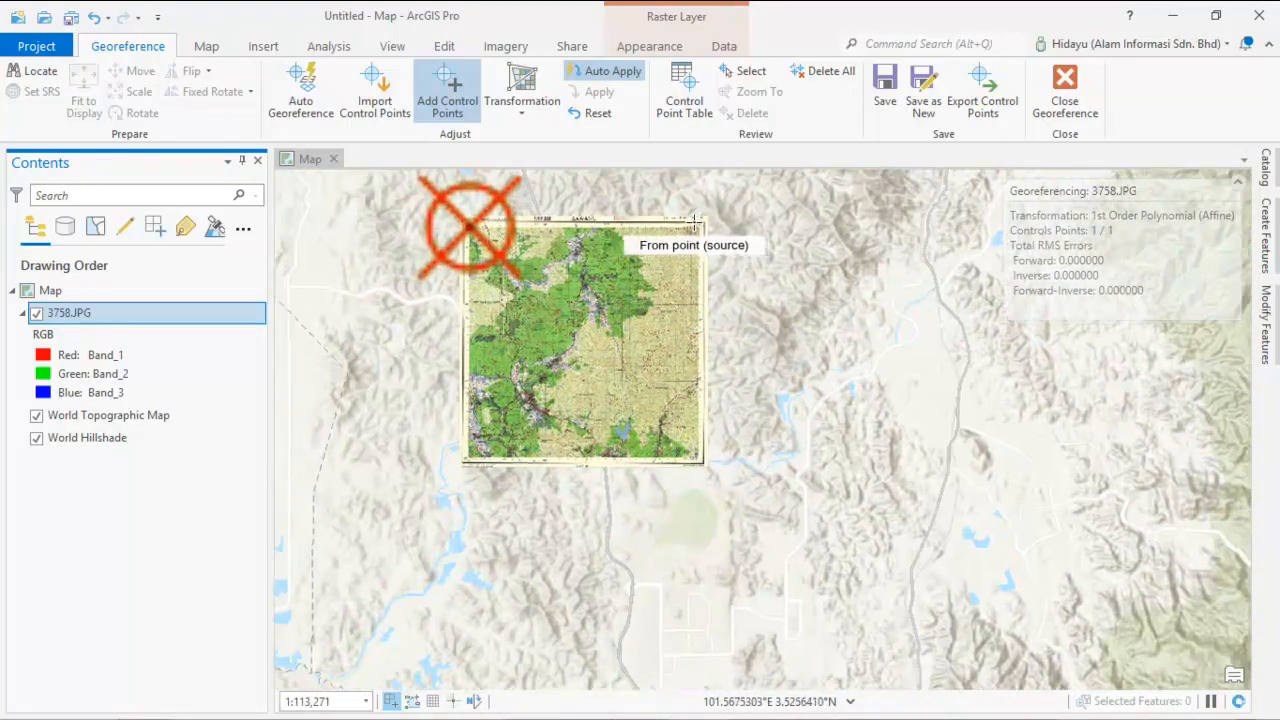
{"action": "scroll", "coordinate": [694, 226], "scroll_direction": "up", "scroll_amount": 3}
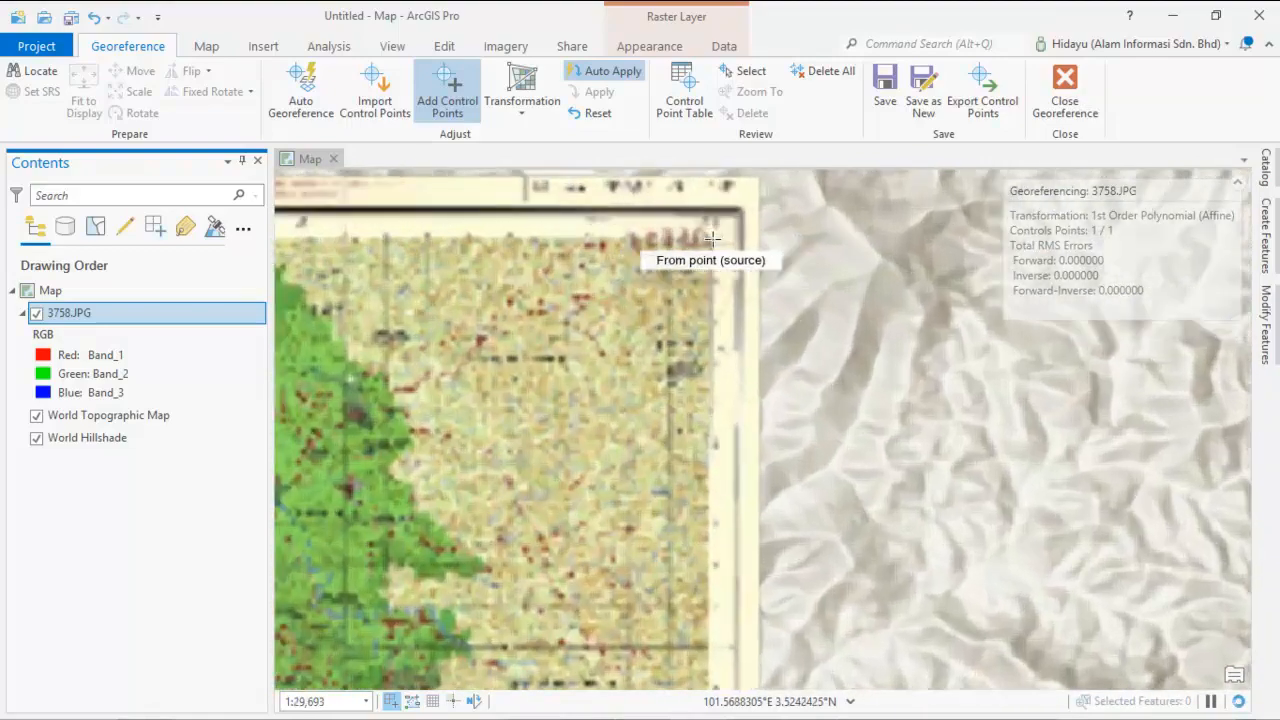
{"action": "scroll", "coordinate": [712, 237], "scroll_direction": "up", "scroll_amount": 2}
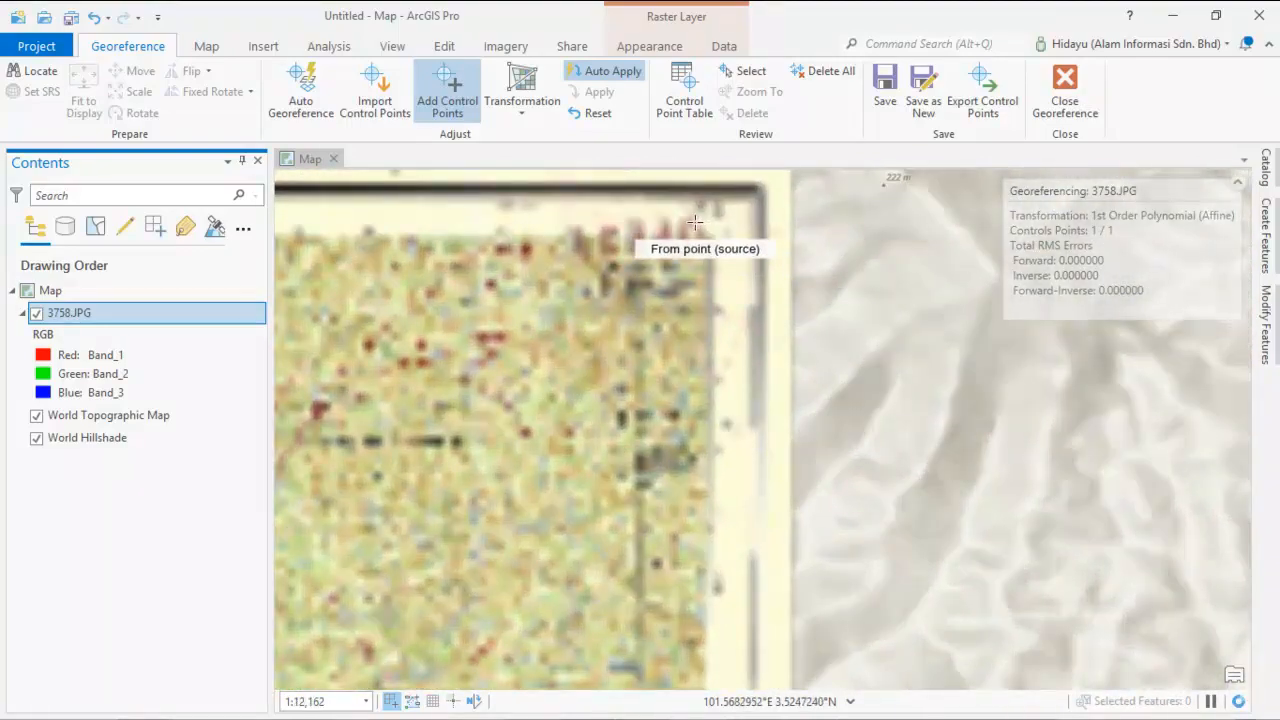
{"action": "scroll", "coordinate": [698, 216], "scroll_direction": "up", "scroll_amount": 2}
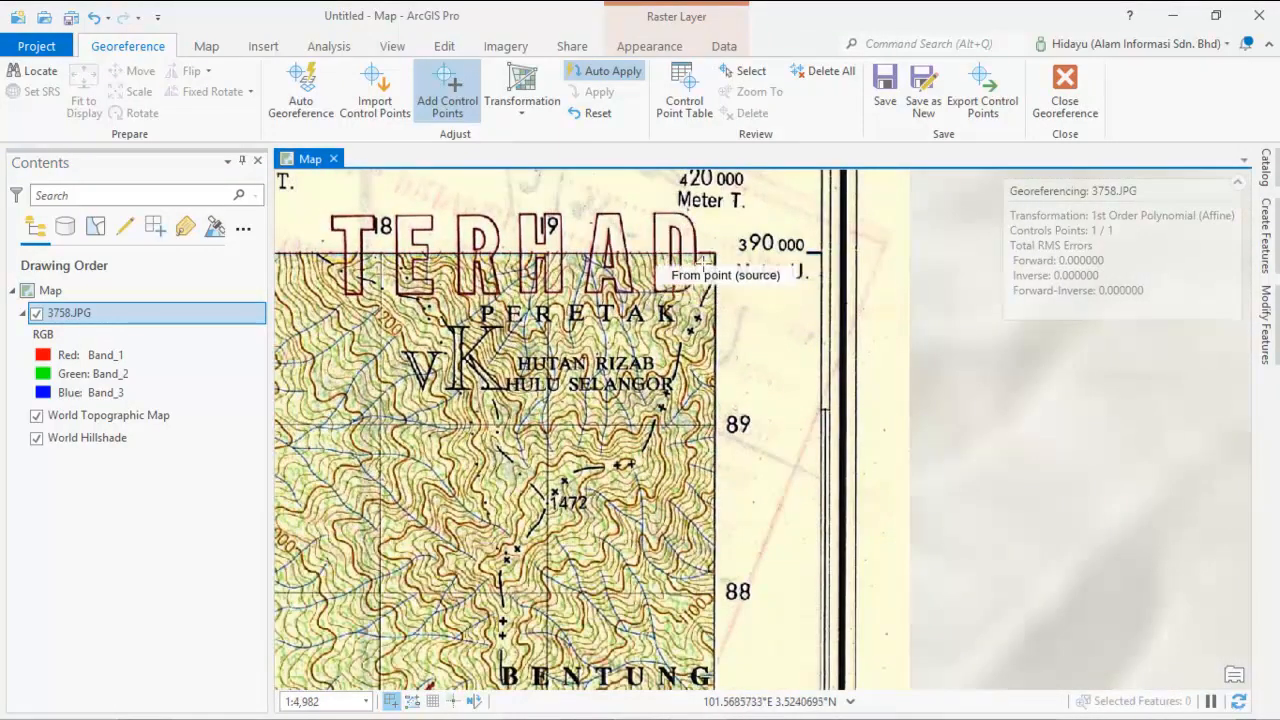
{"action": "scroll", "coordinate": [717, 255], "scroll_direction": "down", "scroll_amount": 1}
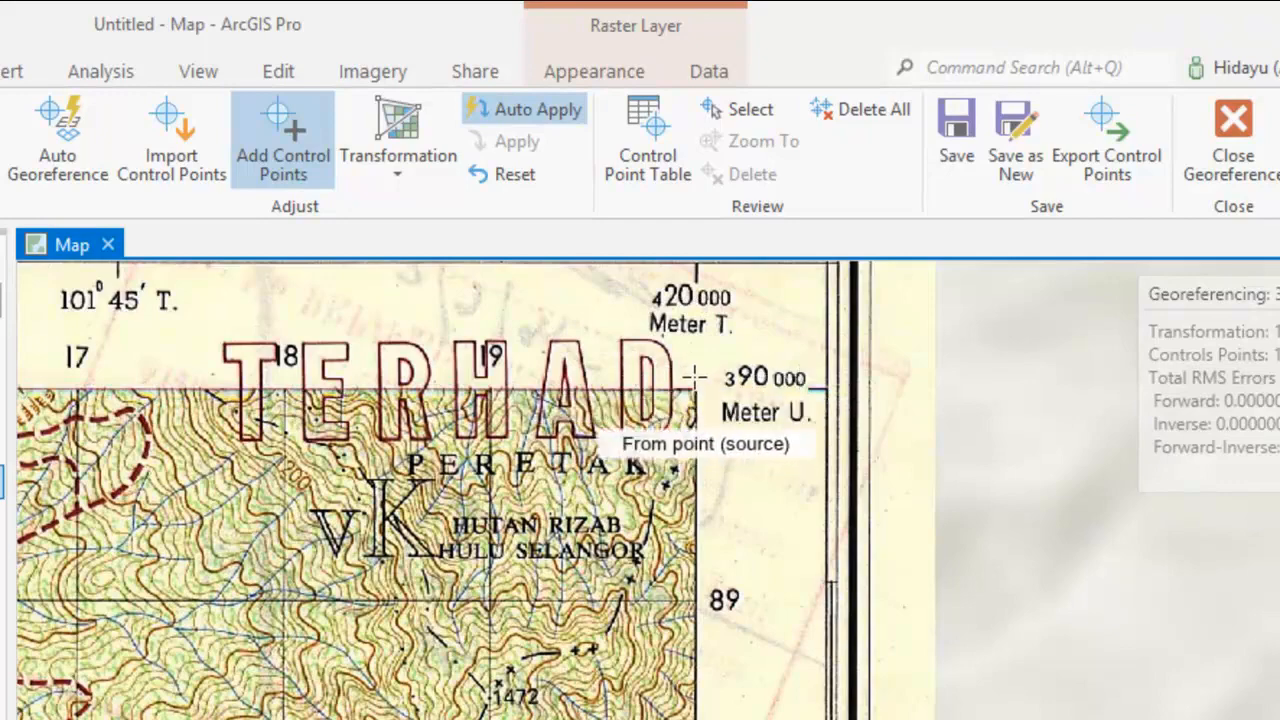
{"action": "scroll", "coordinate": [690, 377], "scroll_direction": "up", "scroll_amount": 5}
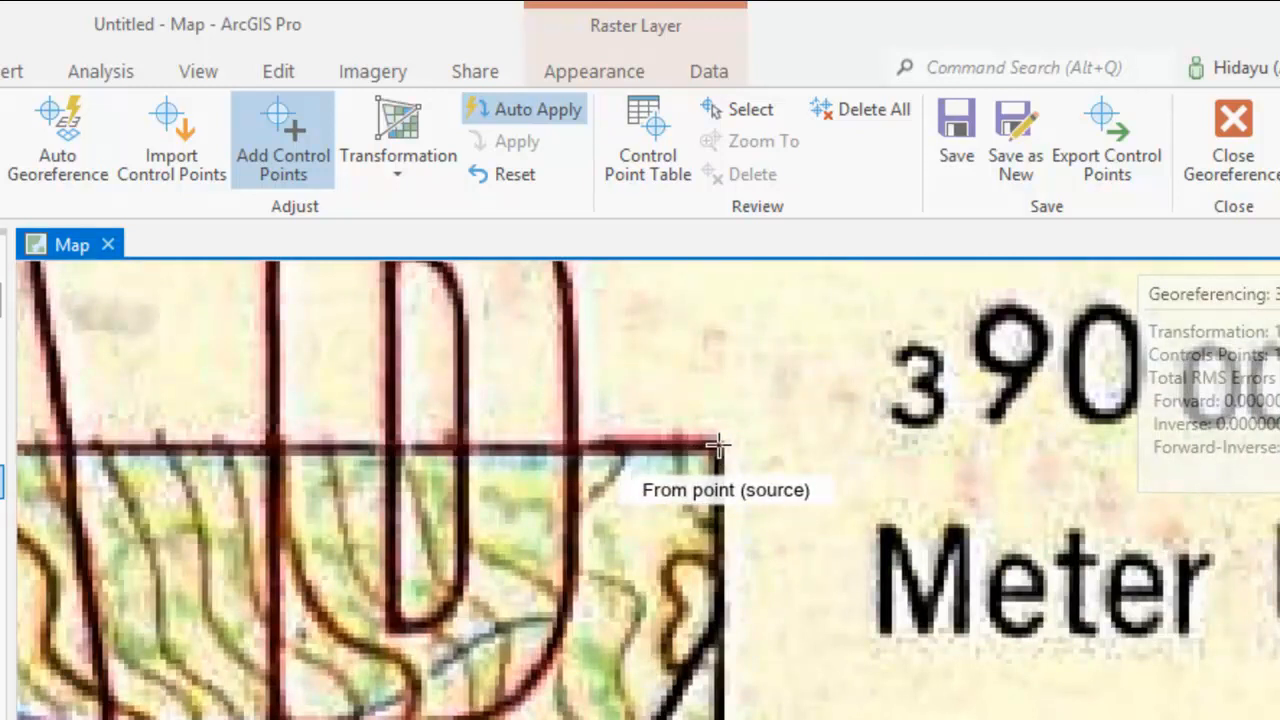
{"action": "left_click", "coordinate": [718, 445]}
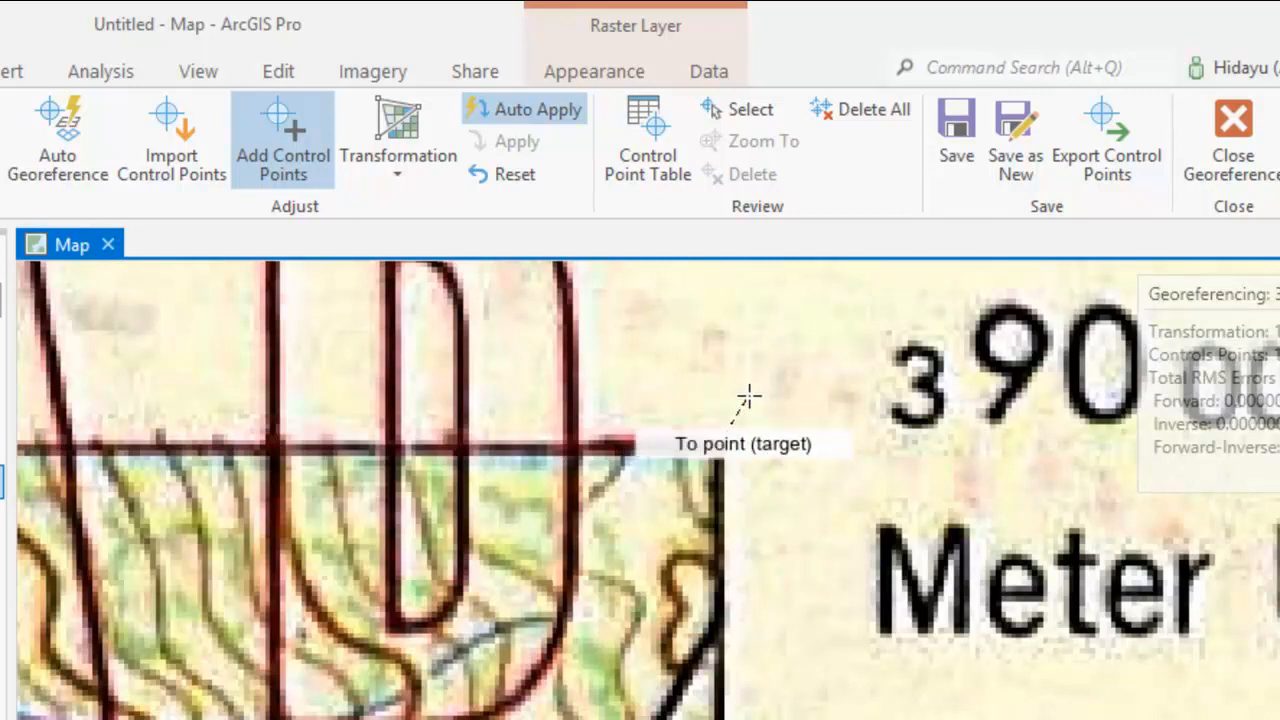
Set the second control point's target coordinates to X 420000 and Y 390000
{"action": "right_click", "coordinate": [749, 398]}
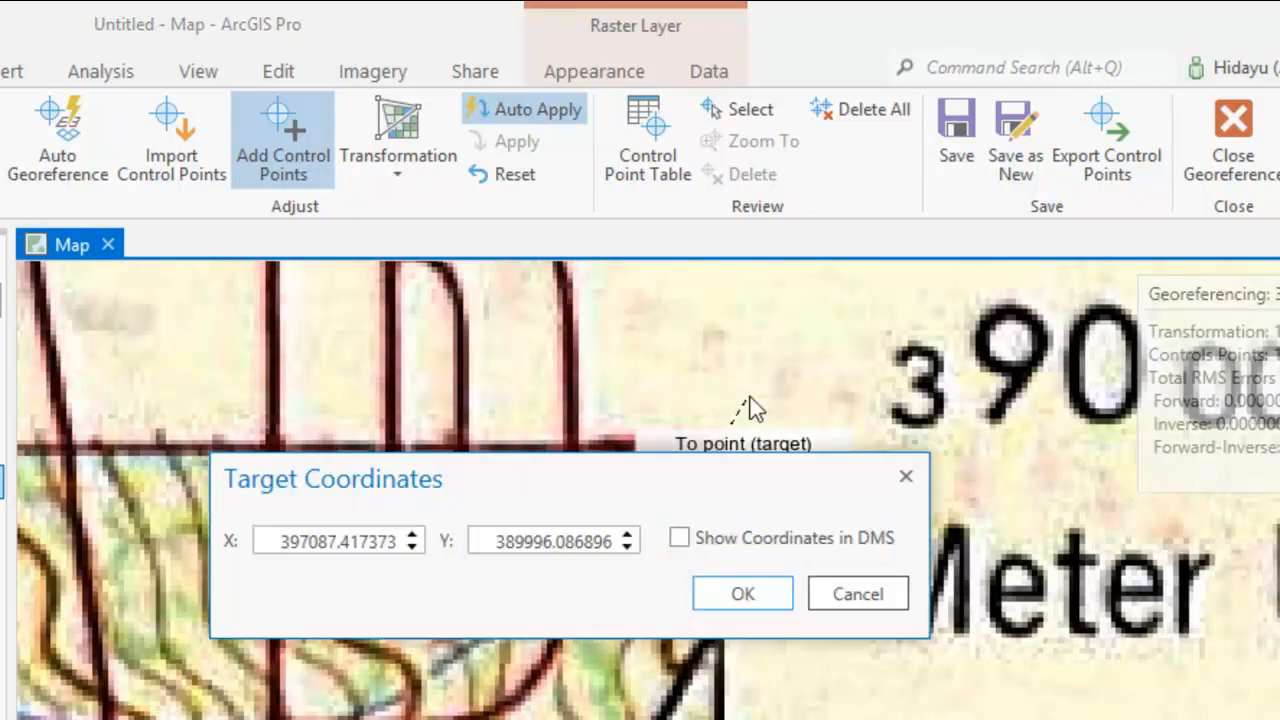
{"action": "left_click", "coordinate": [281, 540]}
{"action": "left_click_drag", "start_coordinate": [325, 550], "coordinate": [575, 541]}
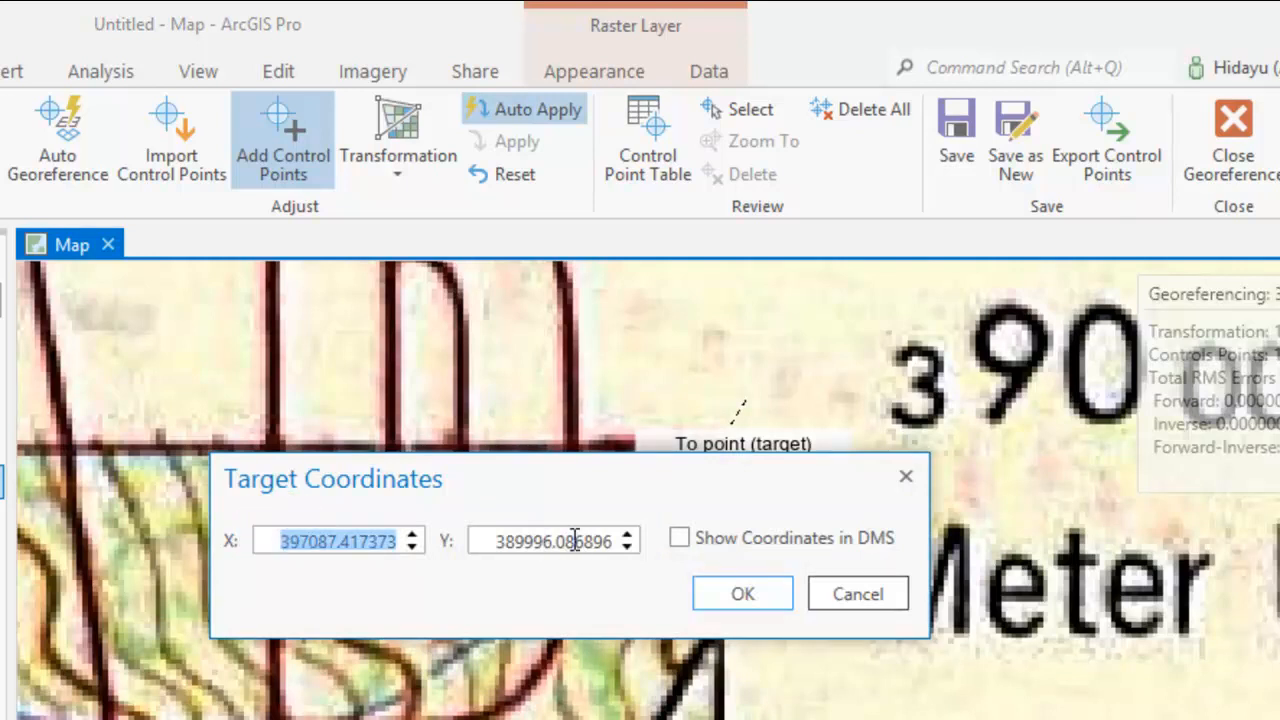
{"action": "type", "text": "420000"}
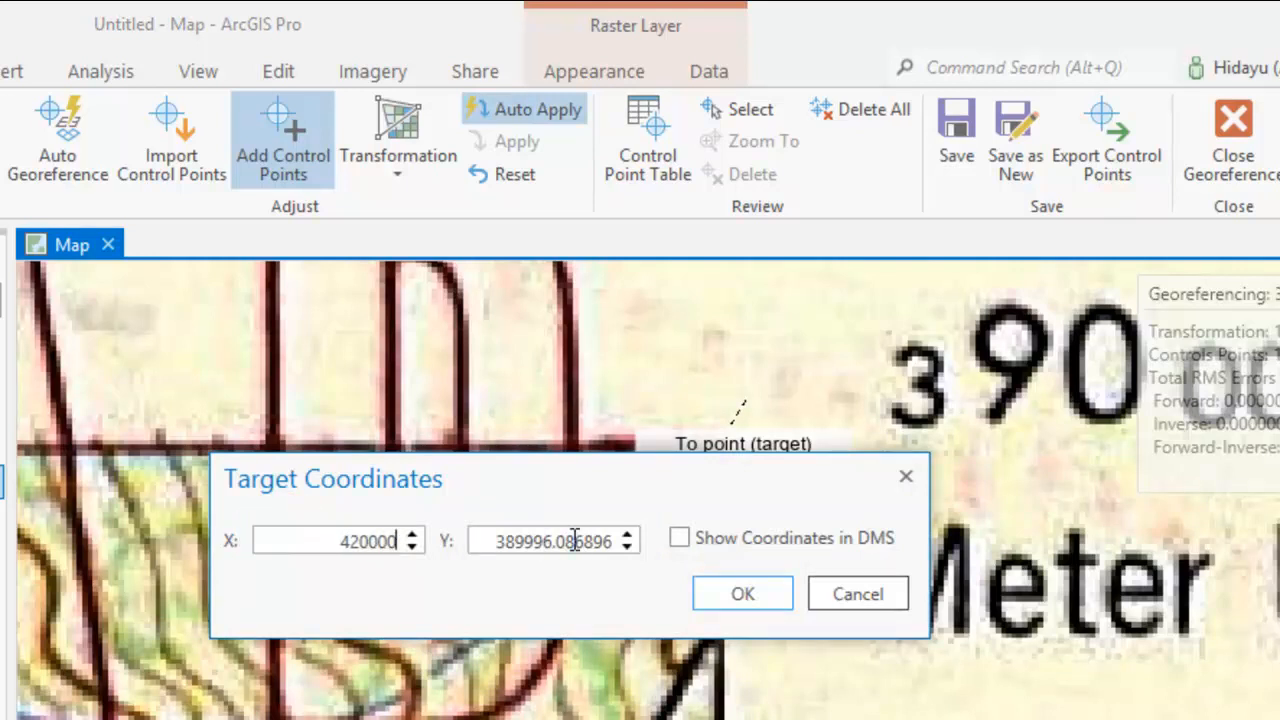
{"action": "key", "text": "Tab"}
{"action": "type", "text": "390"}
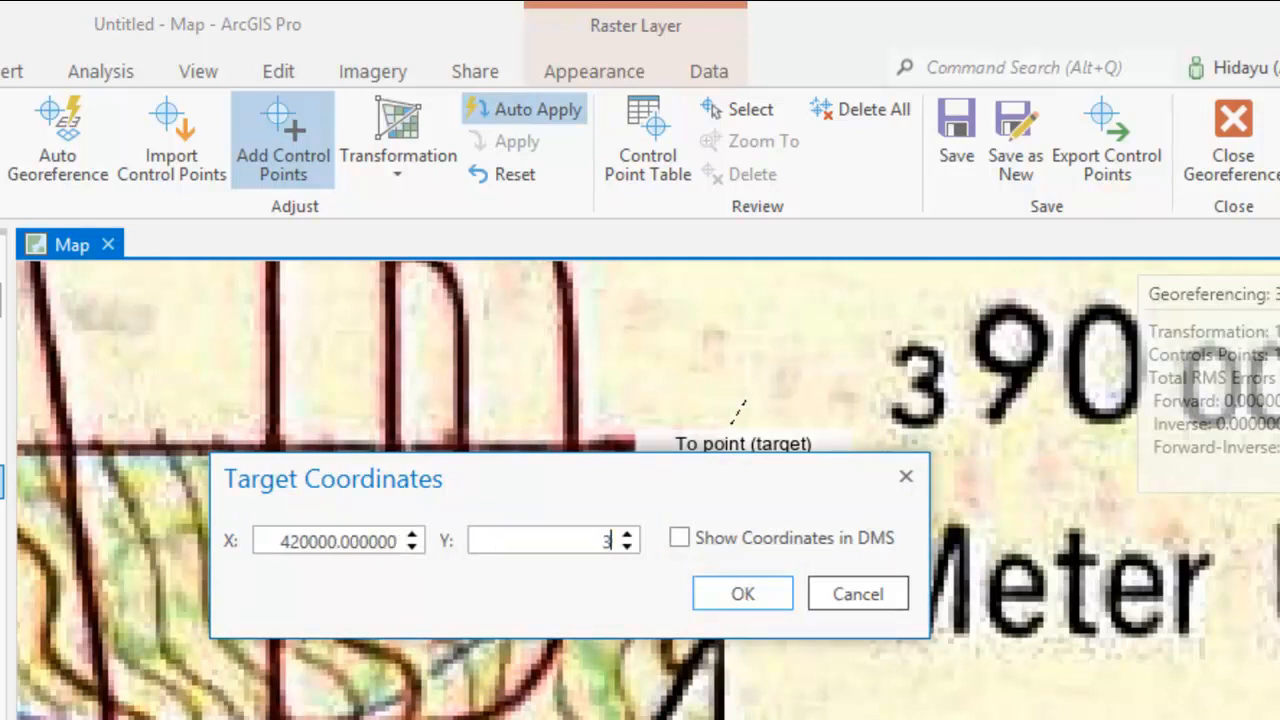
{"action": "type", "text": "000"}
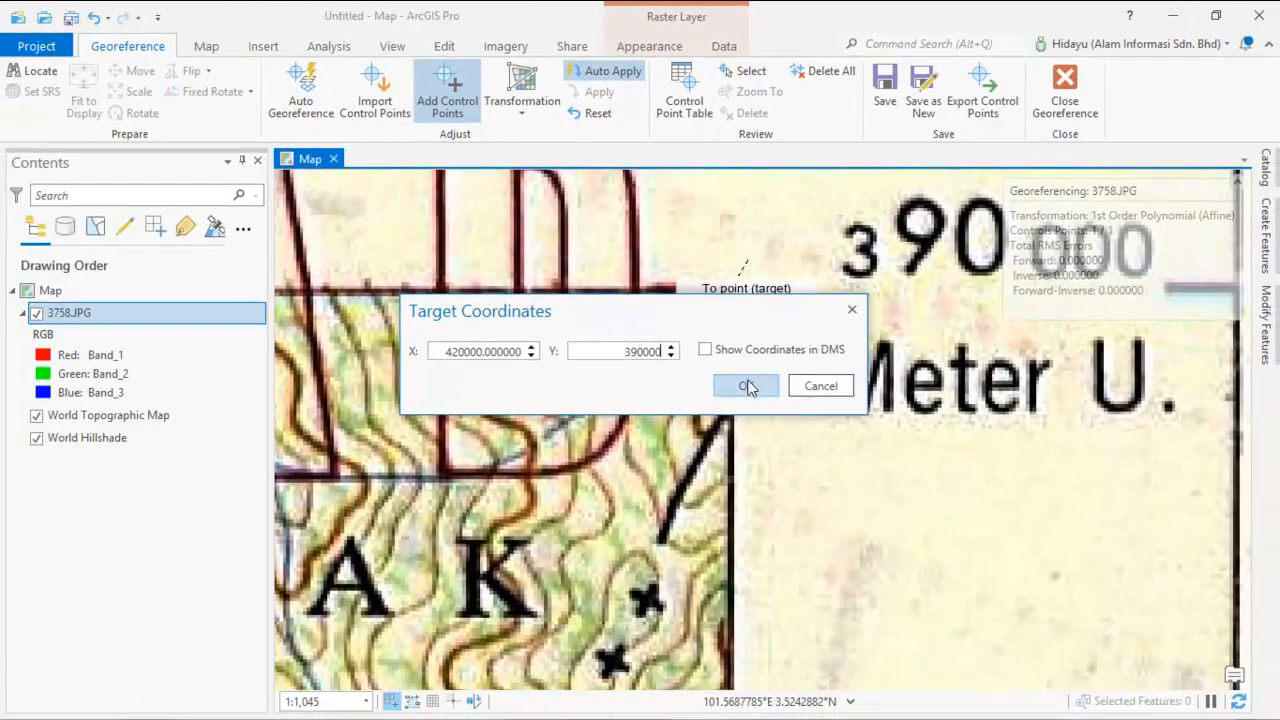
{"action": "left_click", "coordinate": [748, 388]}
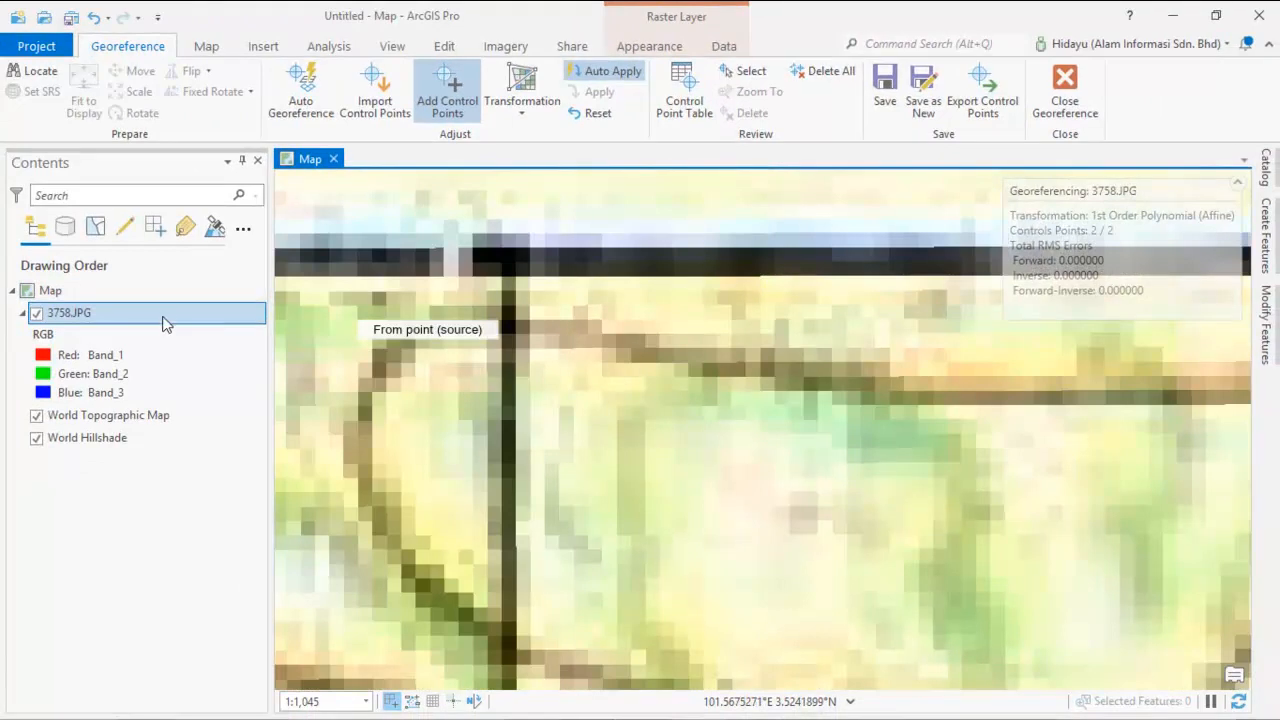
Place the third control point's source location on the map sheet's lower-right grid corner, where easting 420000 and northing 360000 meet
{"action": "right_click", "coordinate": [163, 318]}
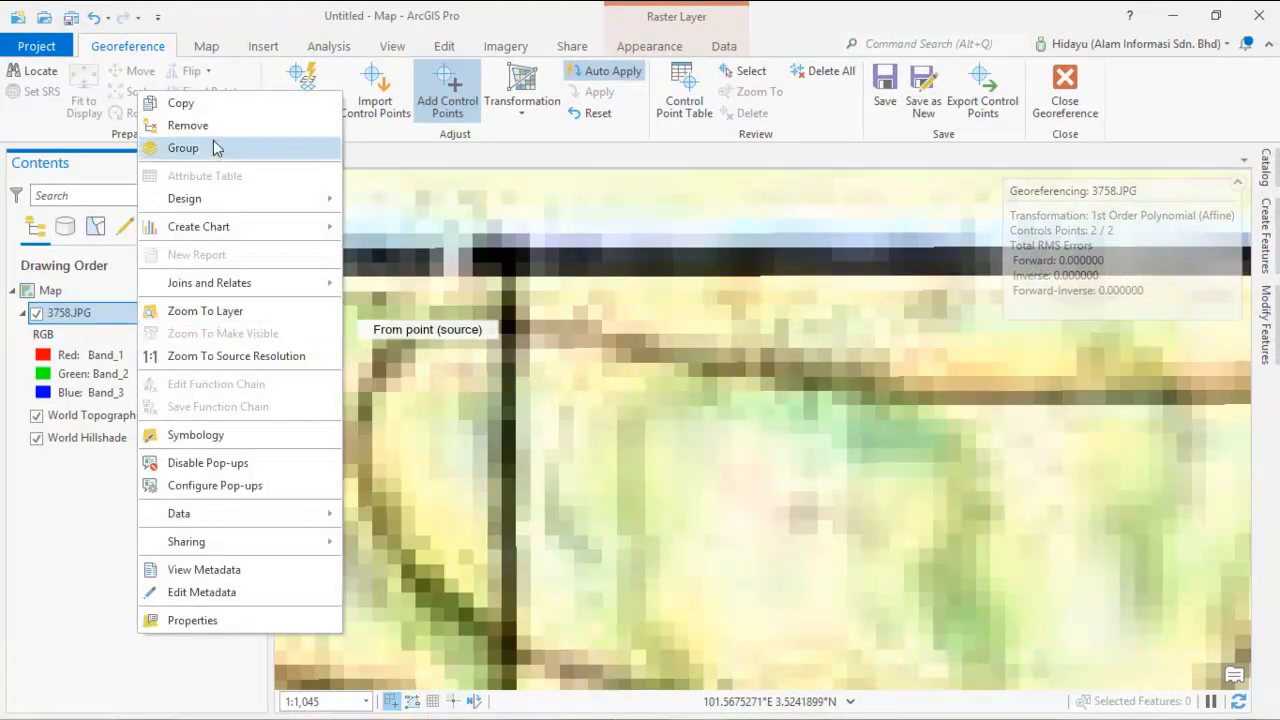
{"action": "left_click", "coordinate": [256, 317]}
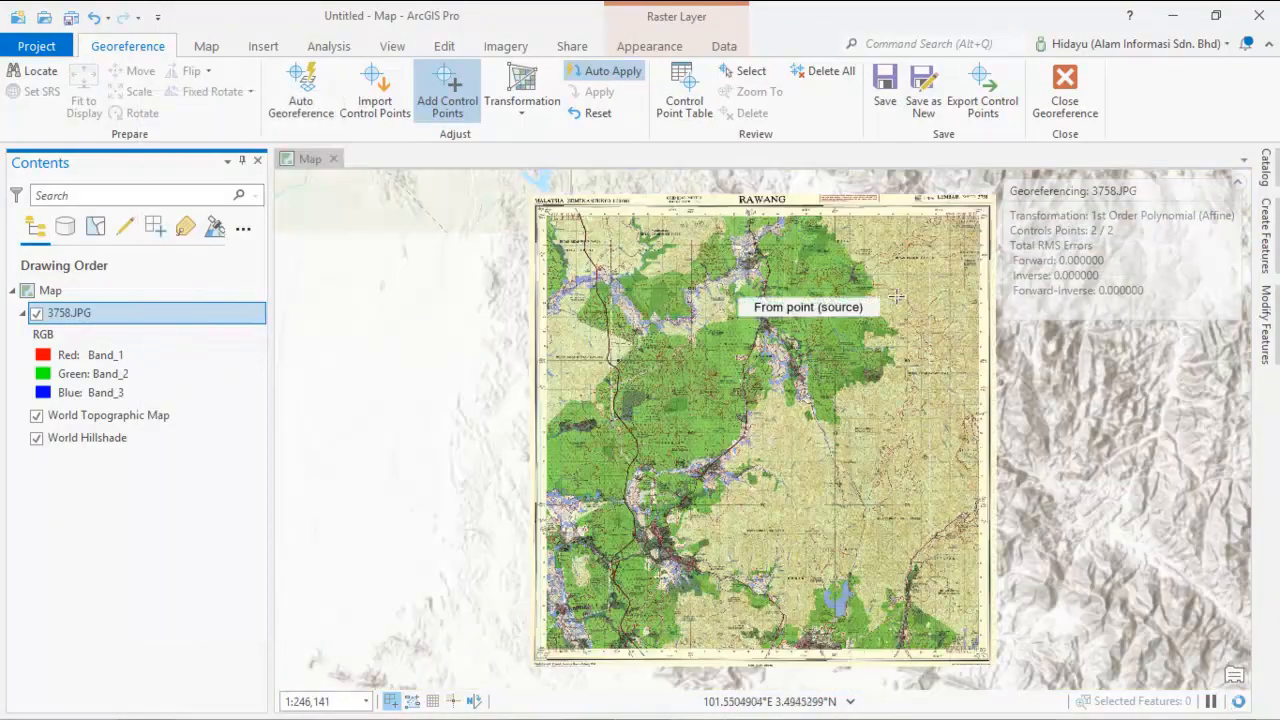
{"action": "scroll", "coordinate": [935, 218], "scroll_direction": "down", "scroll_amount": 3}
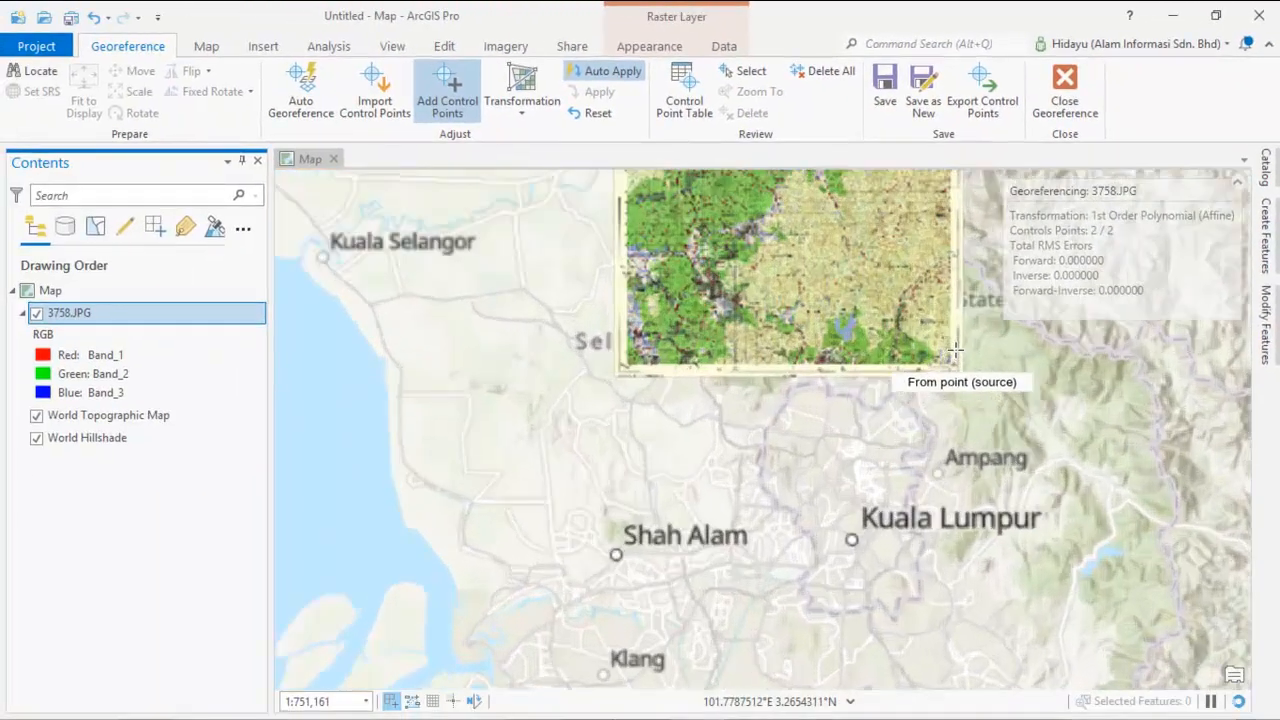
{"action": "scroll", "coordinate": [955, 348], "scroll_direction": "up", "scroll_amount": 4}
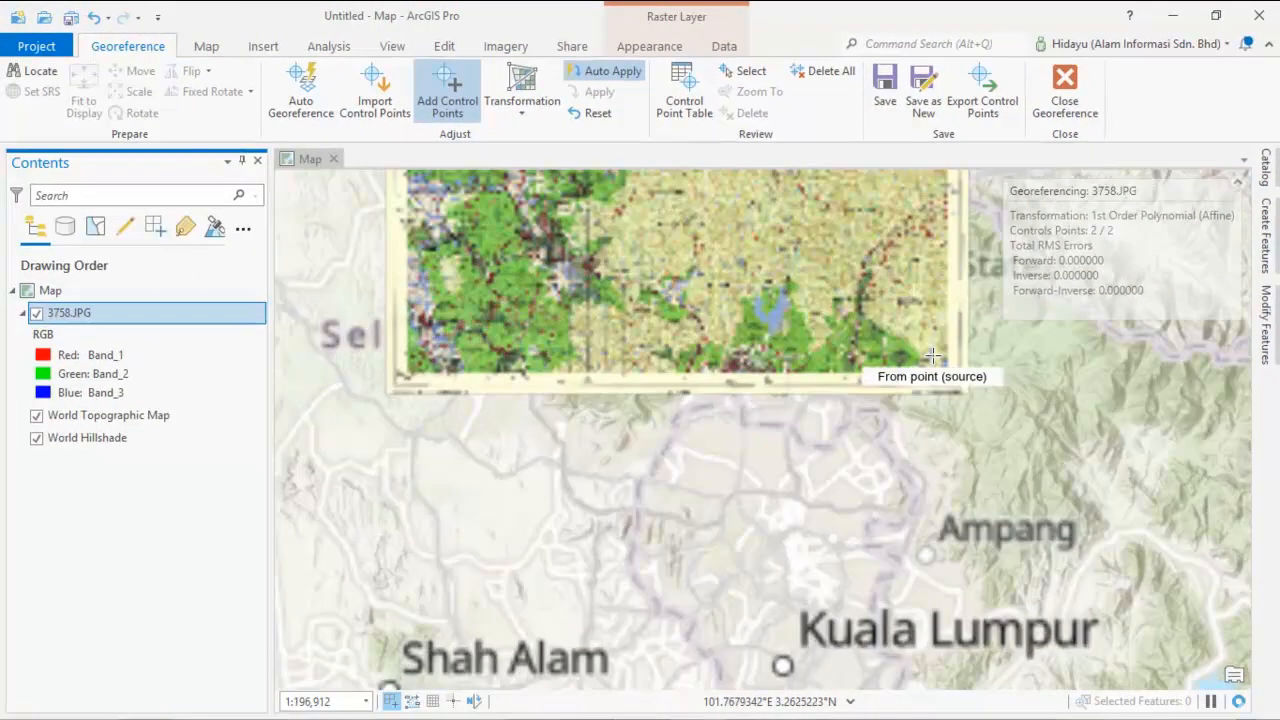
{"action": "scroll", "coordinate": [949, 337], "scroll_direction": "up", "scroll_amount": 4}
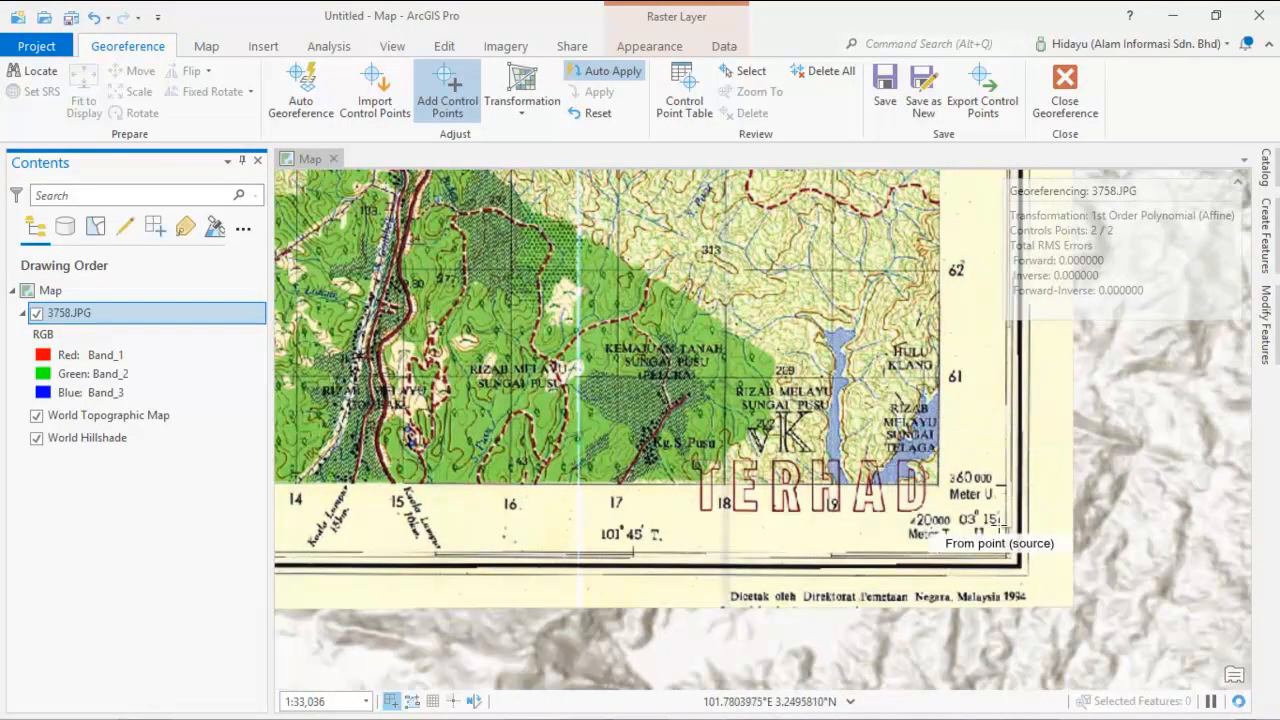
{"action": "scroll", "coordinate": [1000, 530], "scroll_direction": "up", "scroll_amount": 2}
{"action": "scroll", "coordinate": [1000, 530], "scroll_direction": "up", "scroll_amount": 3}
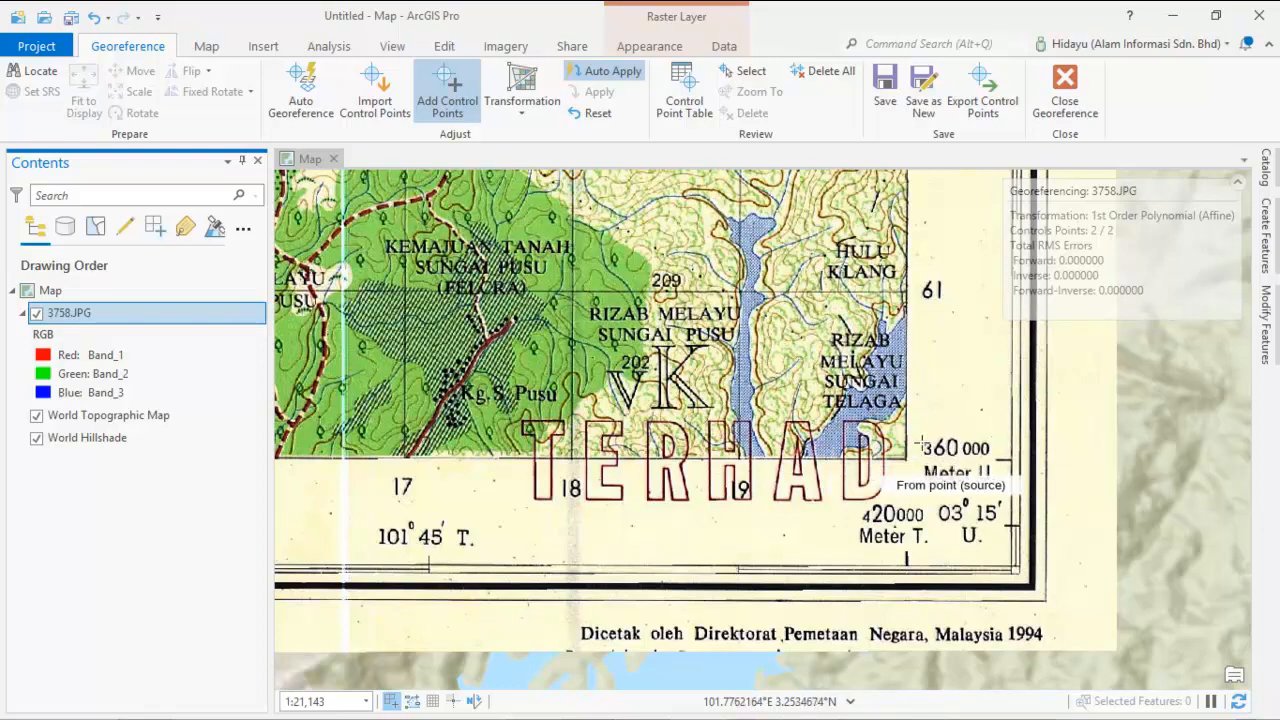
{"action": "scroll", "coordinate": [907, 437], "scroll_direction": "up", "scroll_amount": 1}
{"action": "scroll", "coordinate": [907, 437], "scroll_direction": "up", "scroll_amount": 1}
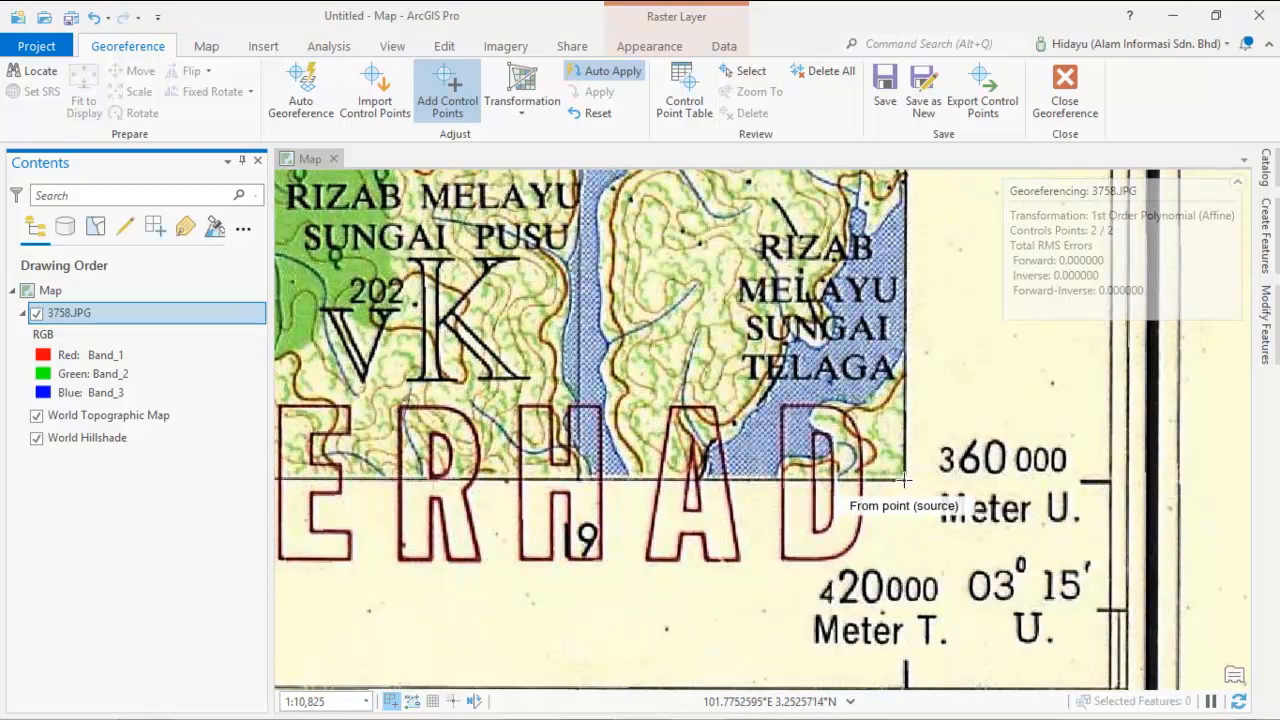
{"action": "left_click", "coordinate": [903, 480]}
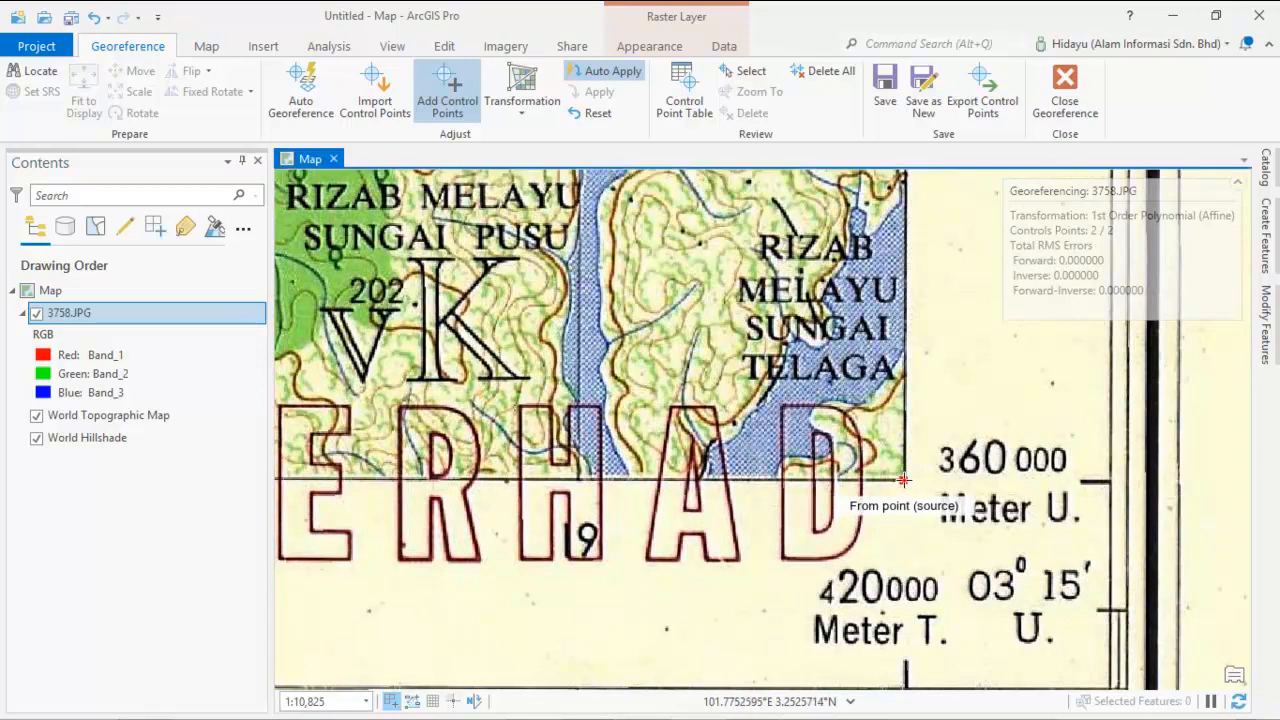
Set the third control point's target coordinates to X 420000 and Y 360000
{"action": "right_click", "coordinate": [903, 456]}
{"action": "left_click_drag", "start_coordinate": [447, 351], "coordinate": [614, 366]}
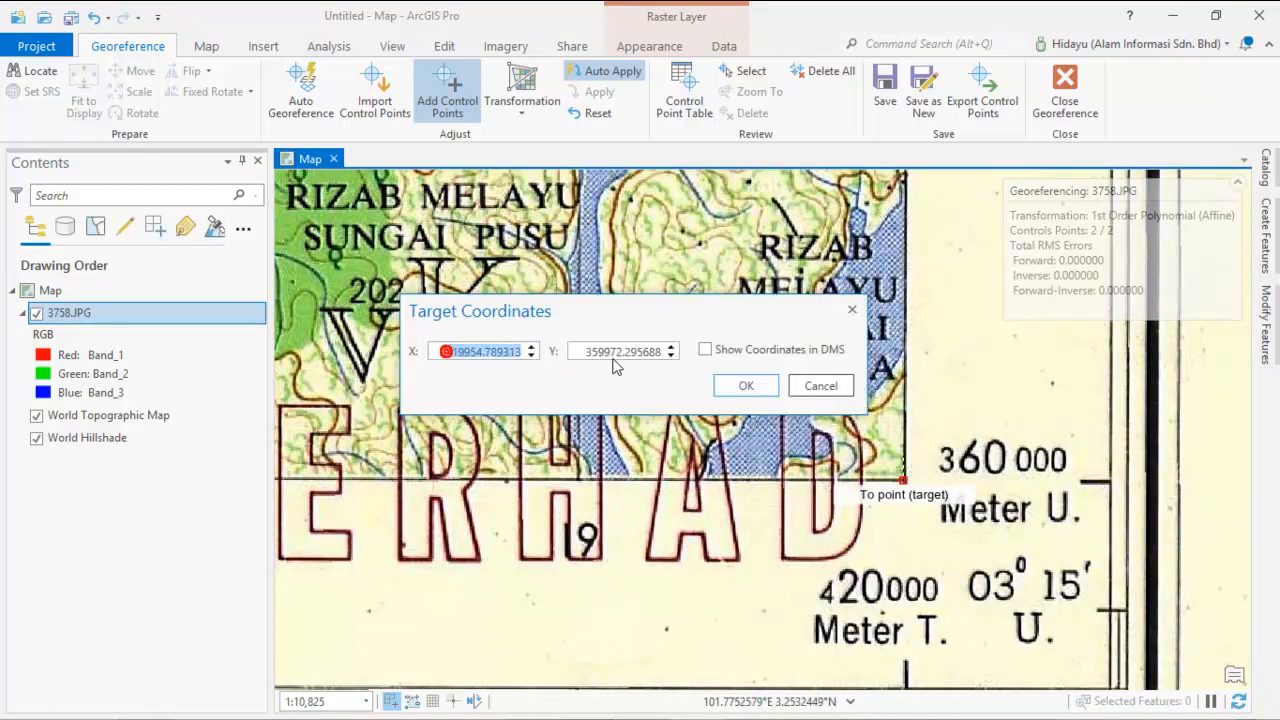
{"action": "type", "text": "42"}
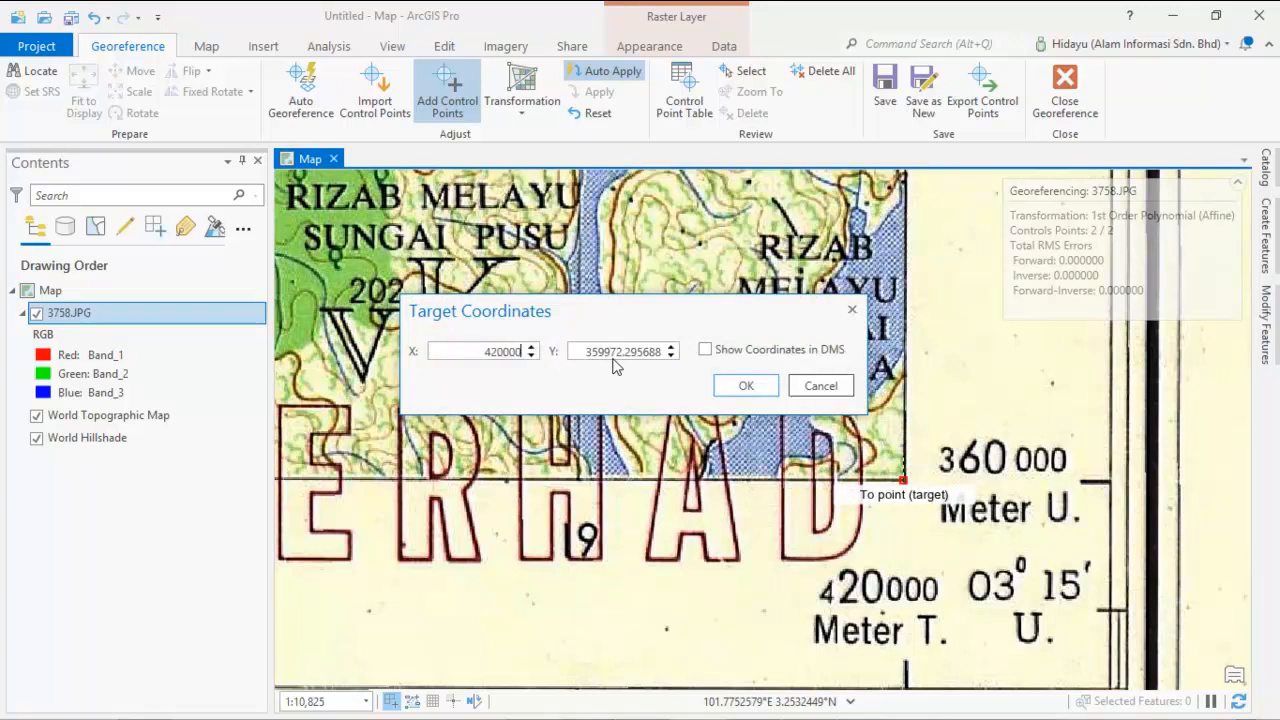
{"action": "type", "text": "0000"}
{"action": "key", "text": "Tab"}
{"action": "type", "text": "3"}
{"action": "left_click", "coordinate": [764, 392]}
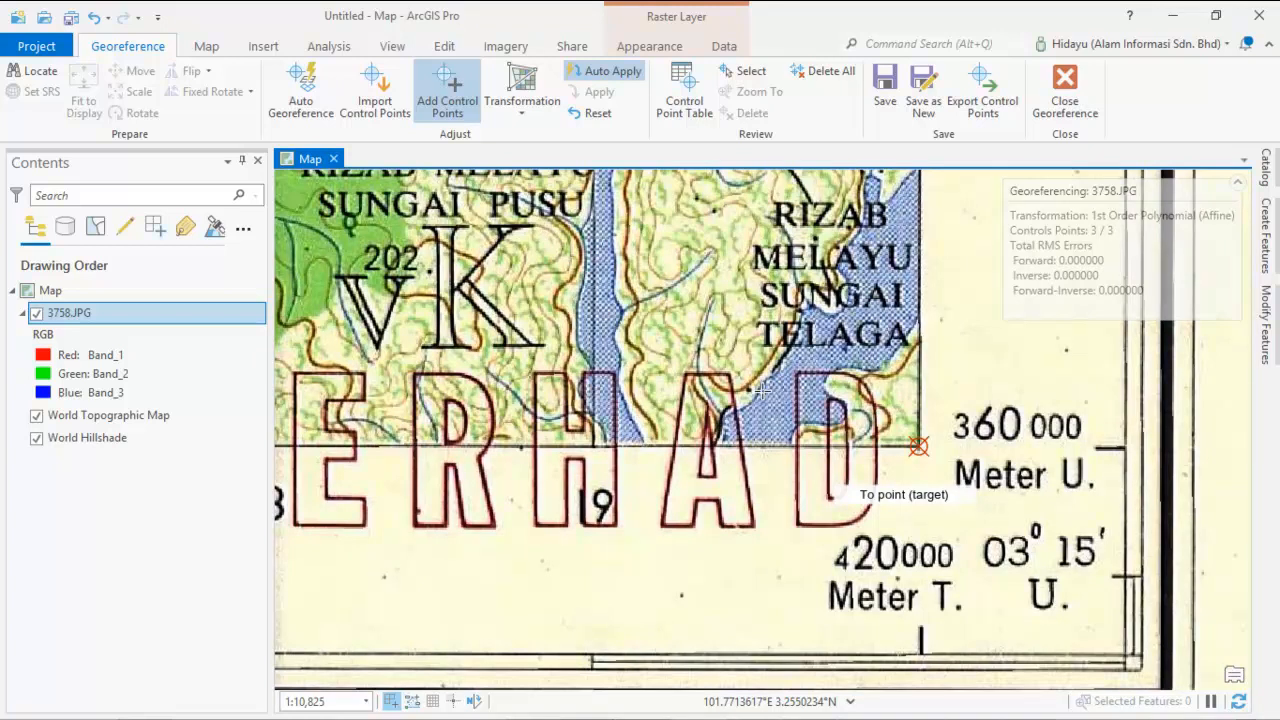
{"action": "key", "text": "Escape"}
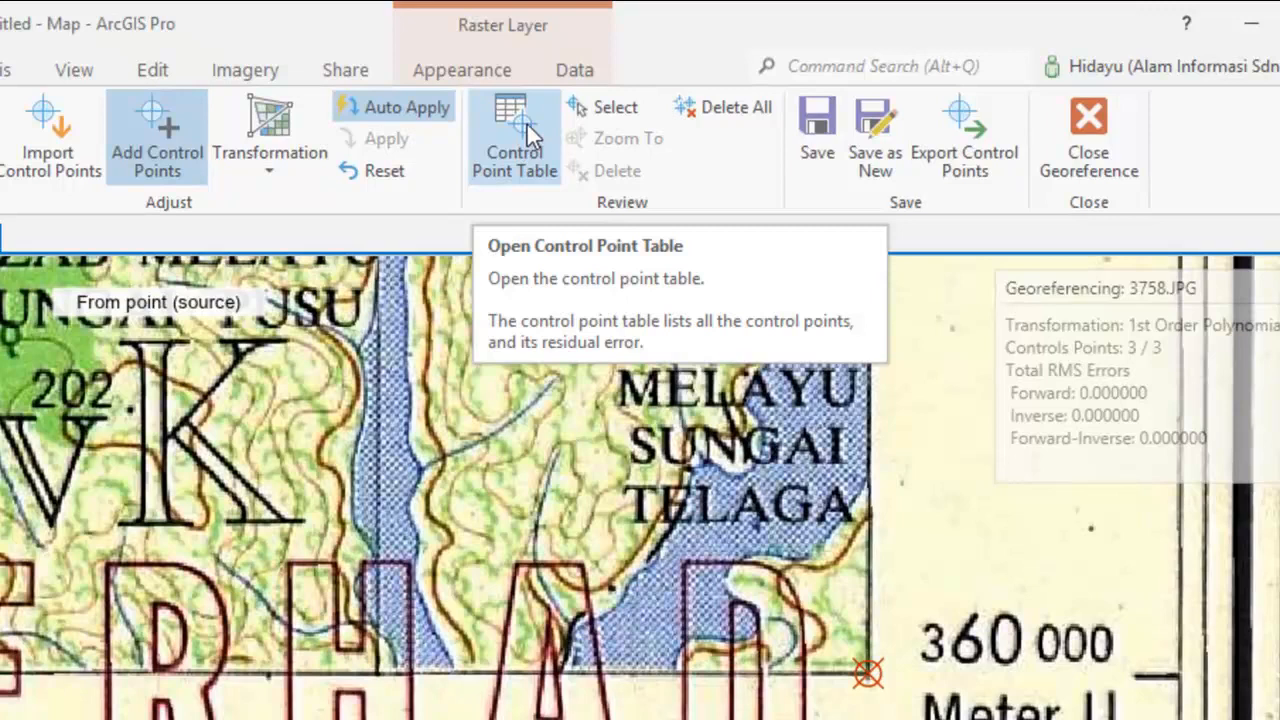
Open the control point table for 3758.JPG and go through its link rows
{"action": "left_click", "coordinate": [527, 124]}
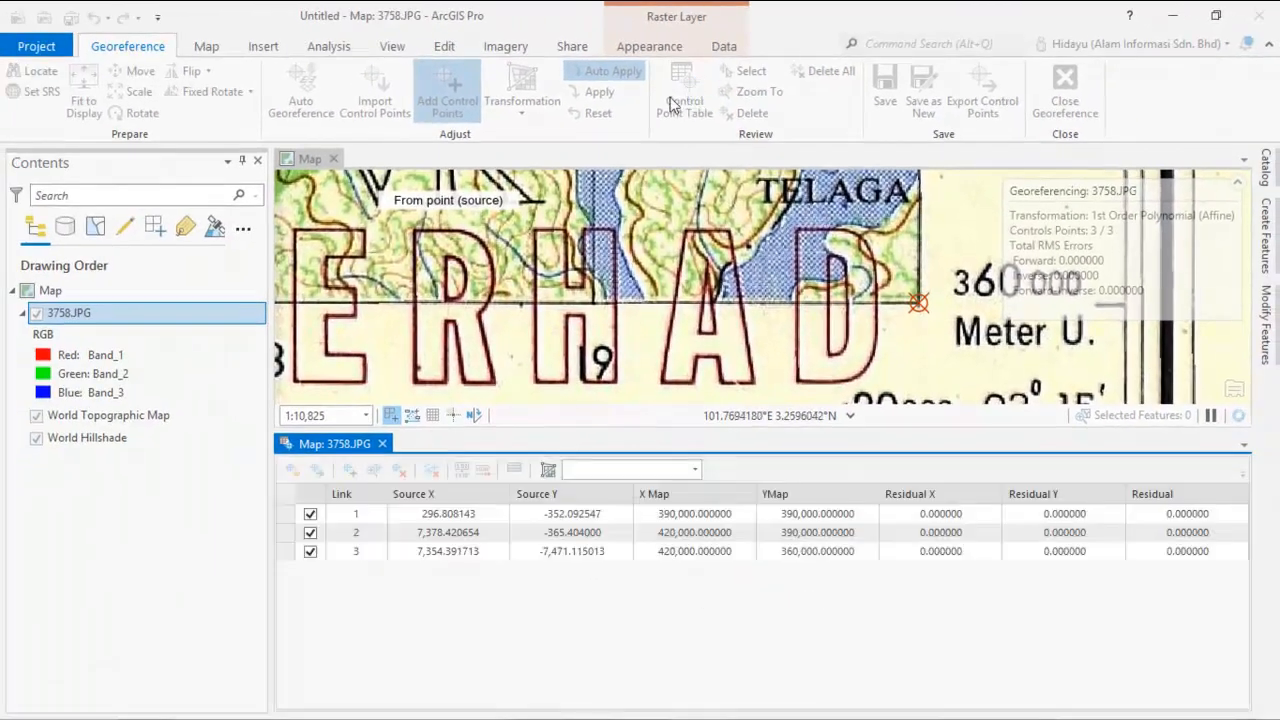
{"action": "left_click", "coordinate": [647, 518]}
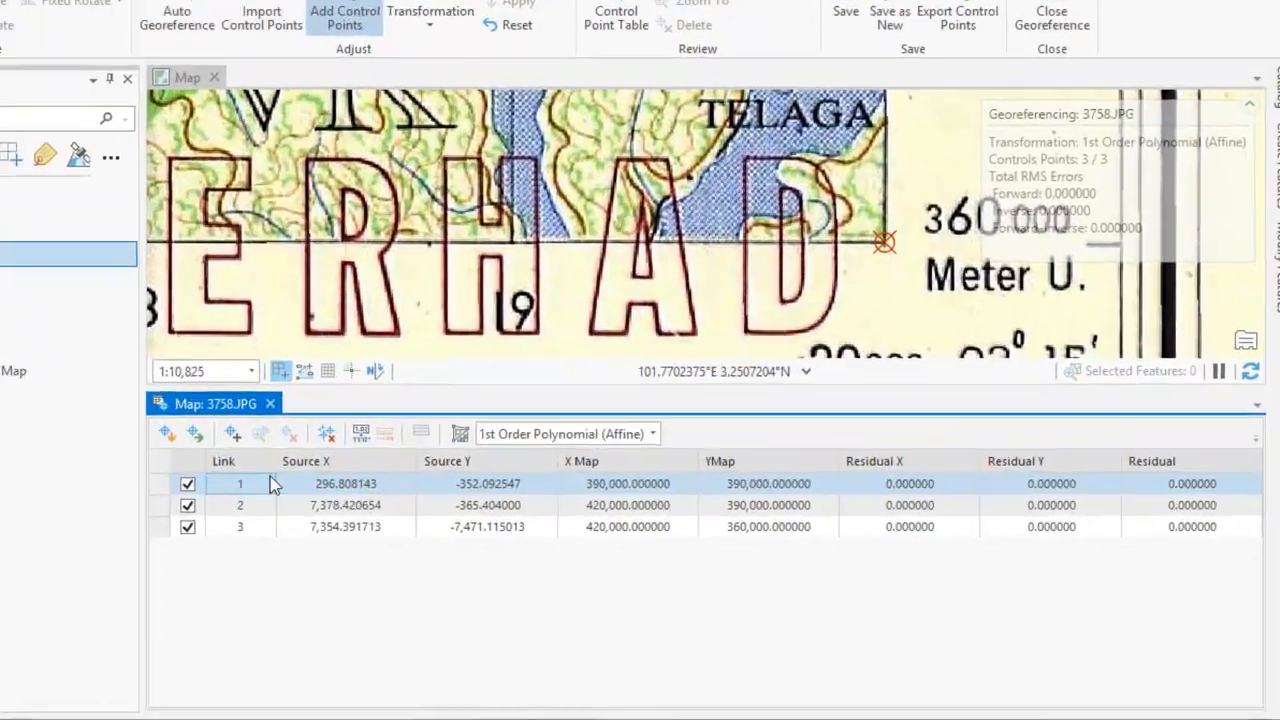
{"action": "left_click", "coordinate": [392, 534]}
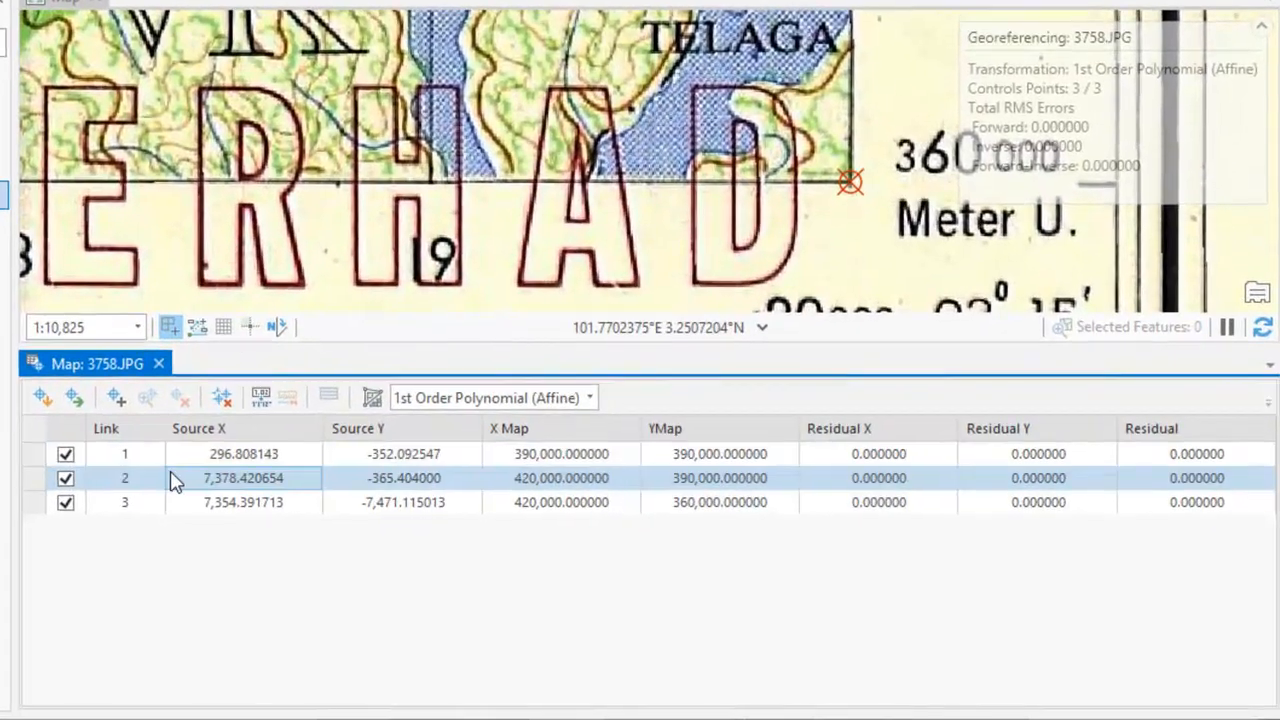
{"action": "left_click", "coordinate": [368, 551]}
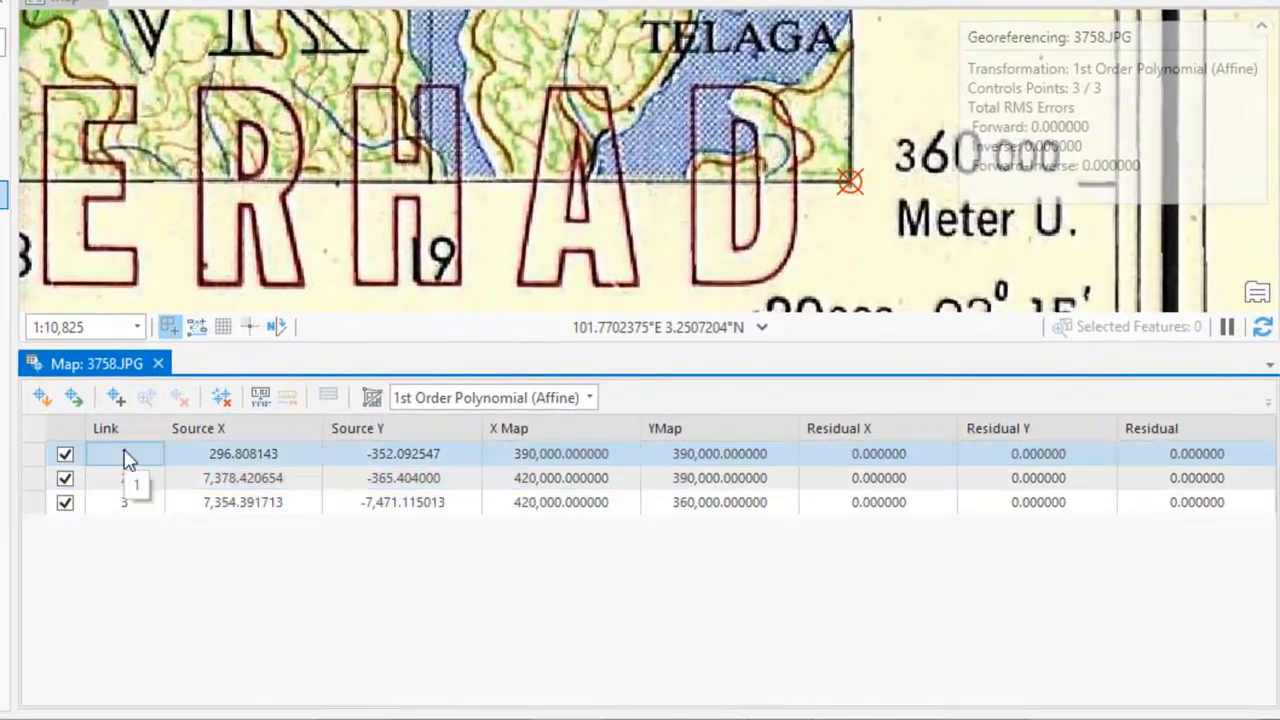
Check the X Map and Y Map coordinates of the three control points in the table, keeping their values
{"action": "left_click", "coordinate": [522, 454]}
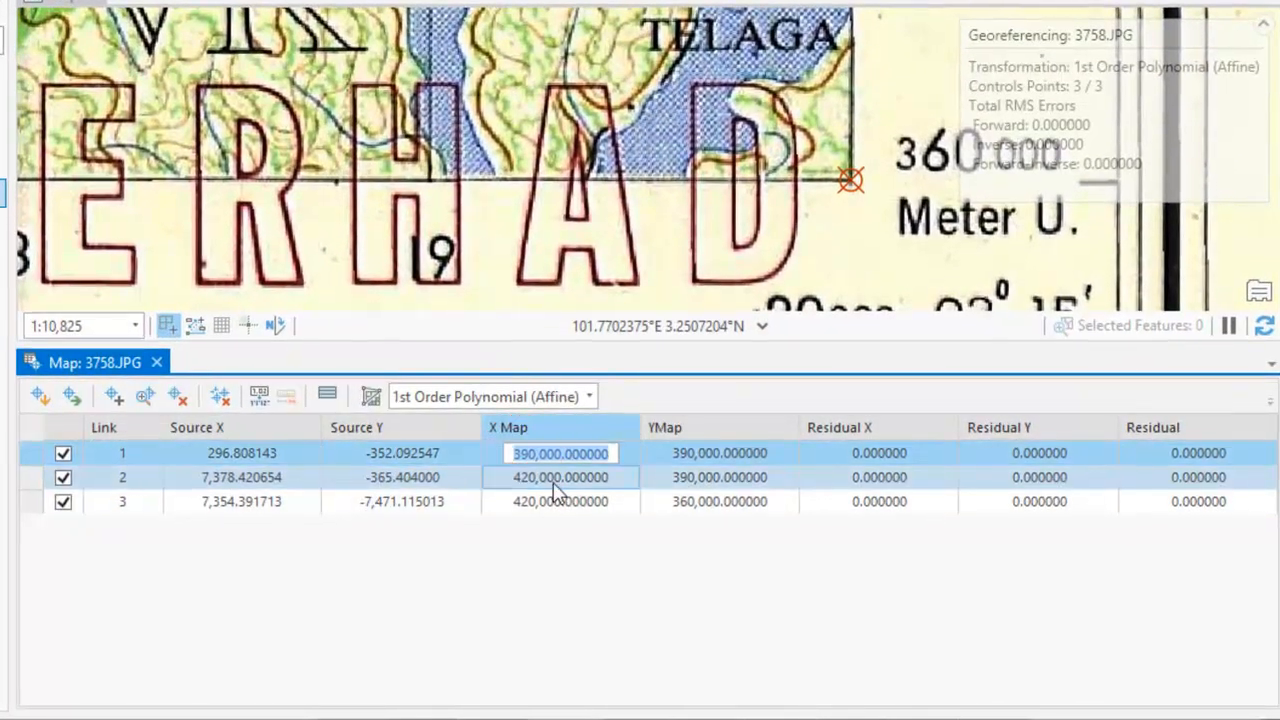
{"action": "left_click", "coordinate": [556, 502]}
{"action": "left_click", "coordinate": [722, 364]}
{"action": "left_click", "coordinate": [729, 396]}
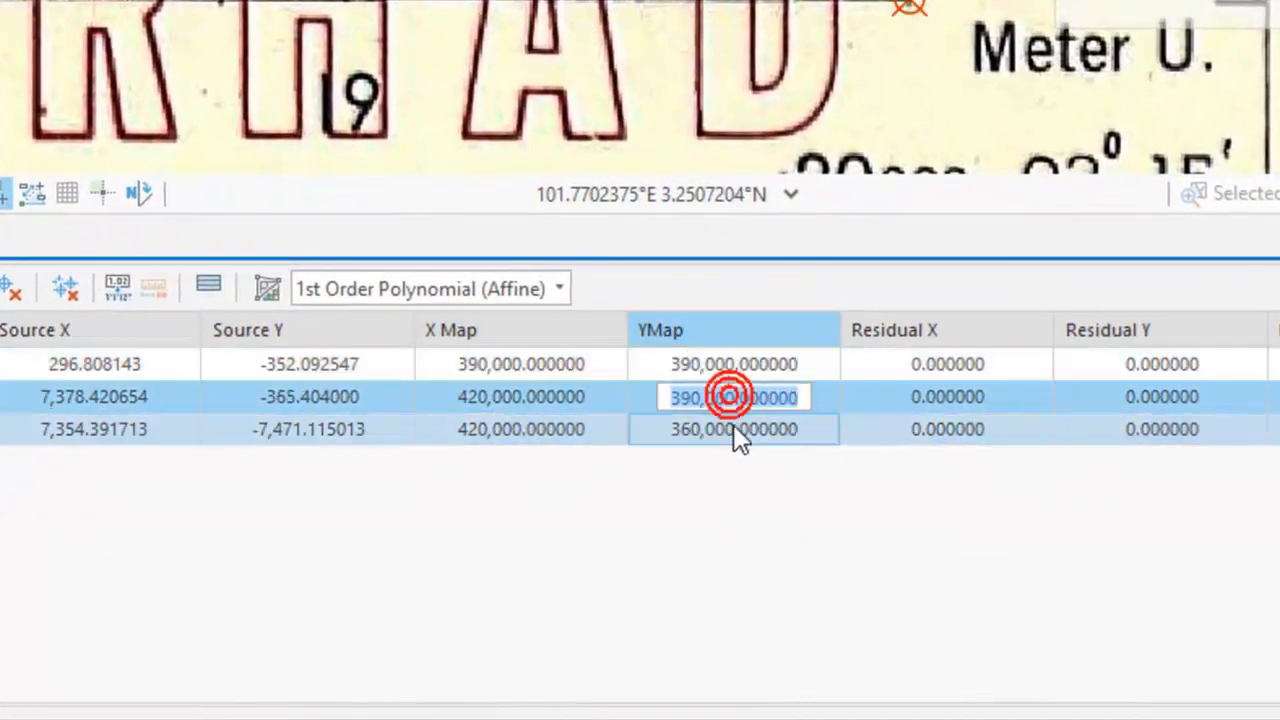
{"action": "left_click", "coordinate": [734, 426]}
{"action": "left_click", "coordinate": [757, 363]}
{"action": "left_click", "coordinate": [750, 396]}
{"action": "left_click", "coordinate": [729, 429]}
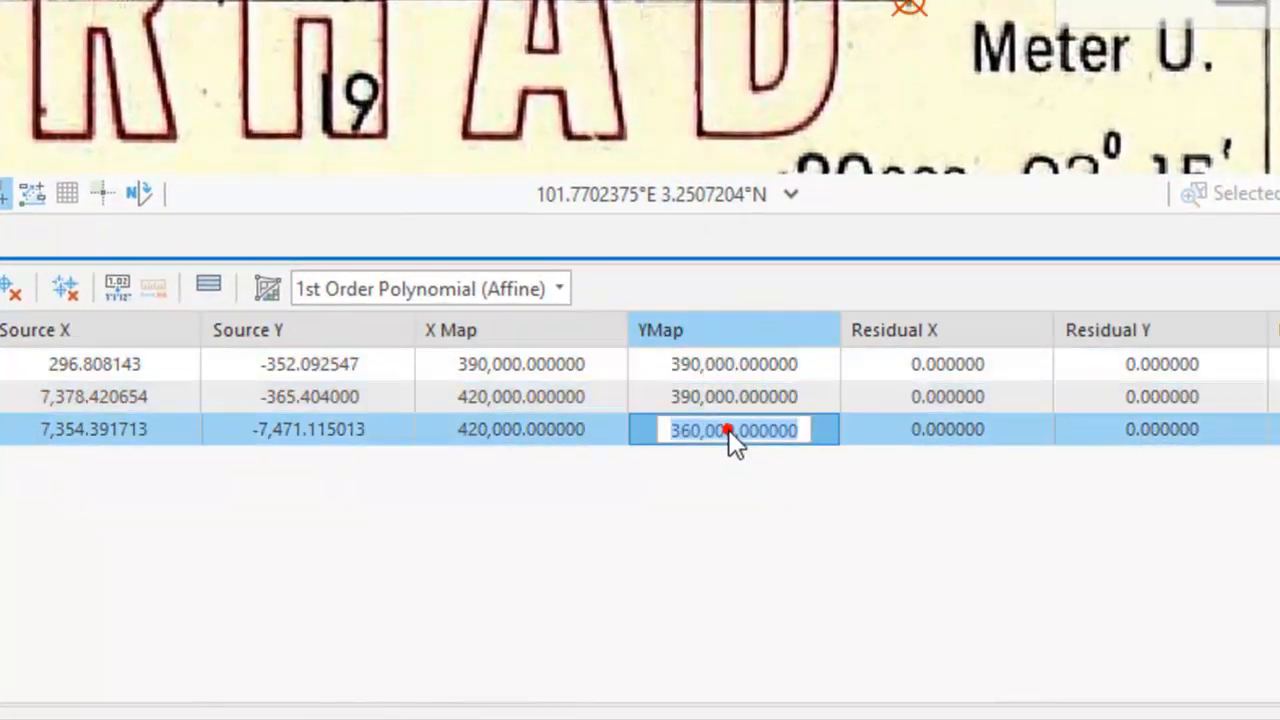
{"action": "left_click", "coordinate": [552, 363]}
{"action": "left_click", "coordinate": [557, 394]}
{"action": "left_click", "coordinate": [566, 364]}
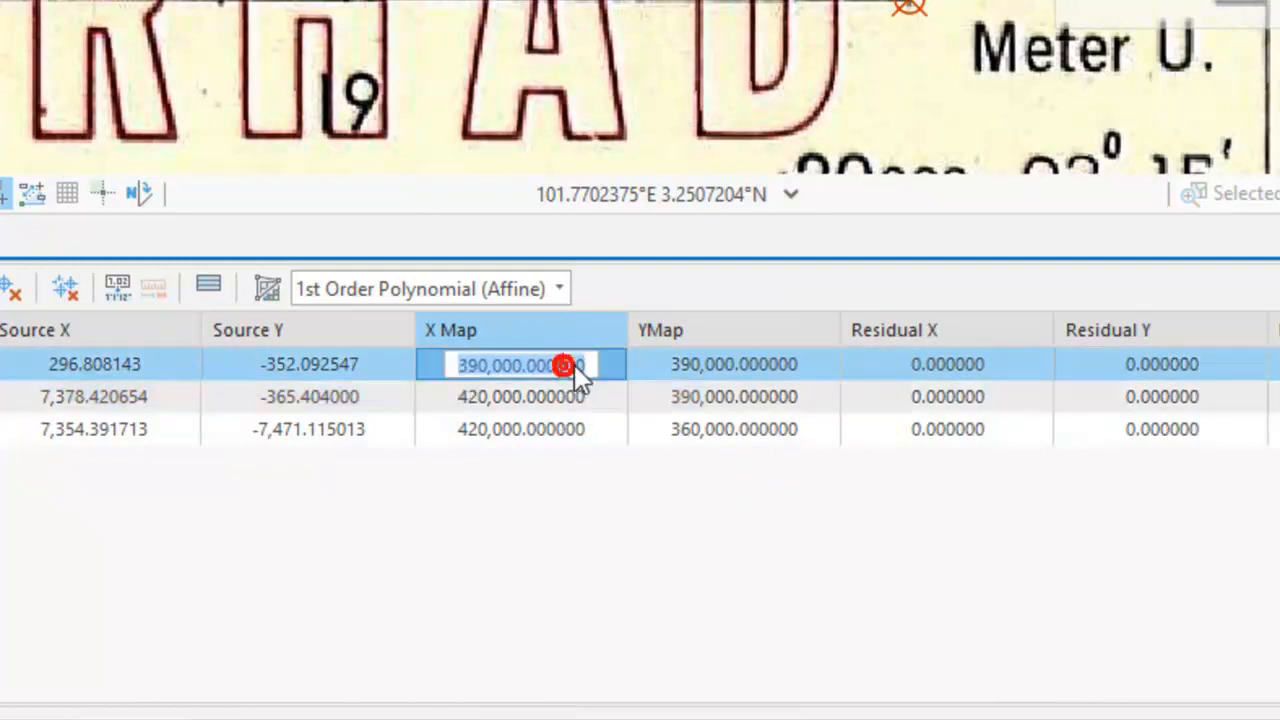
Zoom to the 3758.JPG layer's full extent and examine how the map sheet sits on the surrounding basemap
{"action": "left_click", "coordinate": [728, 367]}
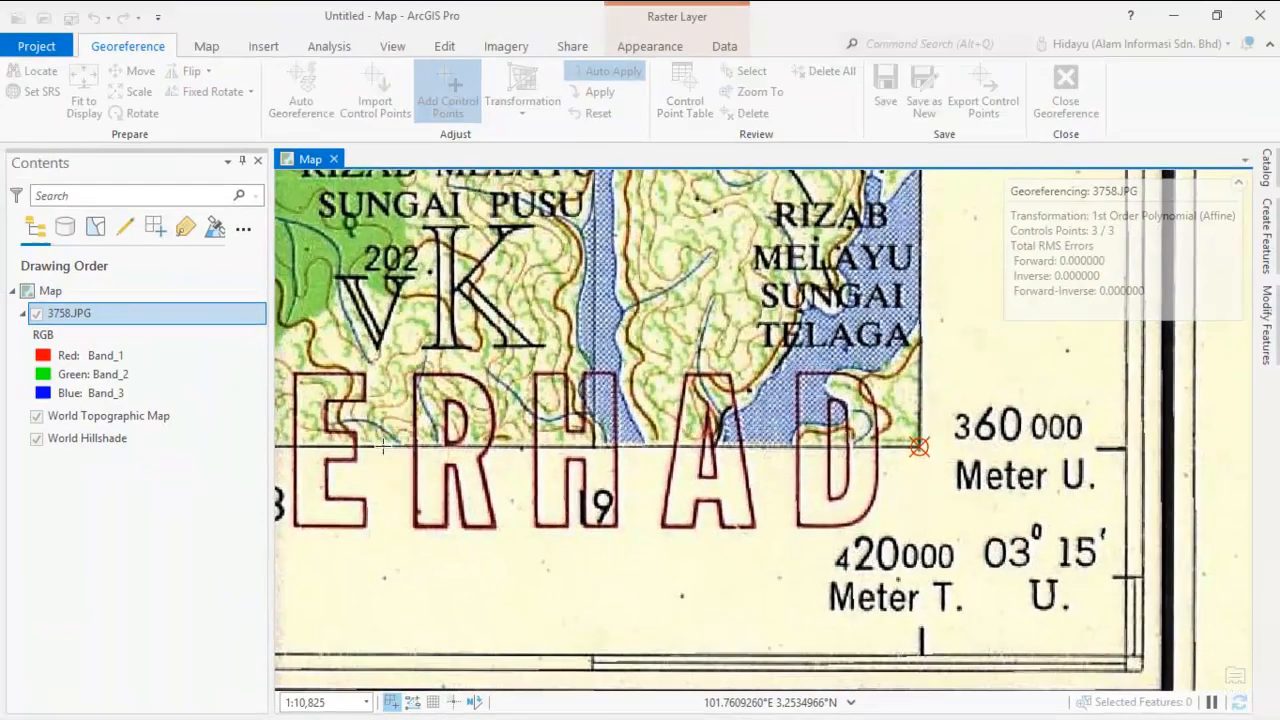
{"action": "scroll", "coordinate": [850, 420], "scroll_direction": "down", "scroll_amount": 4}
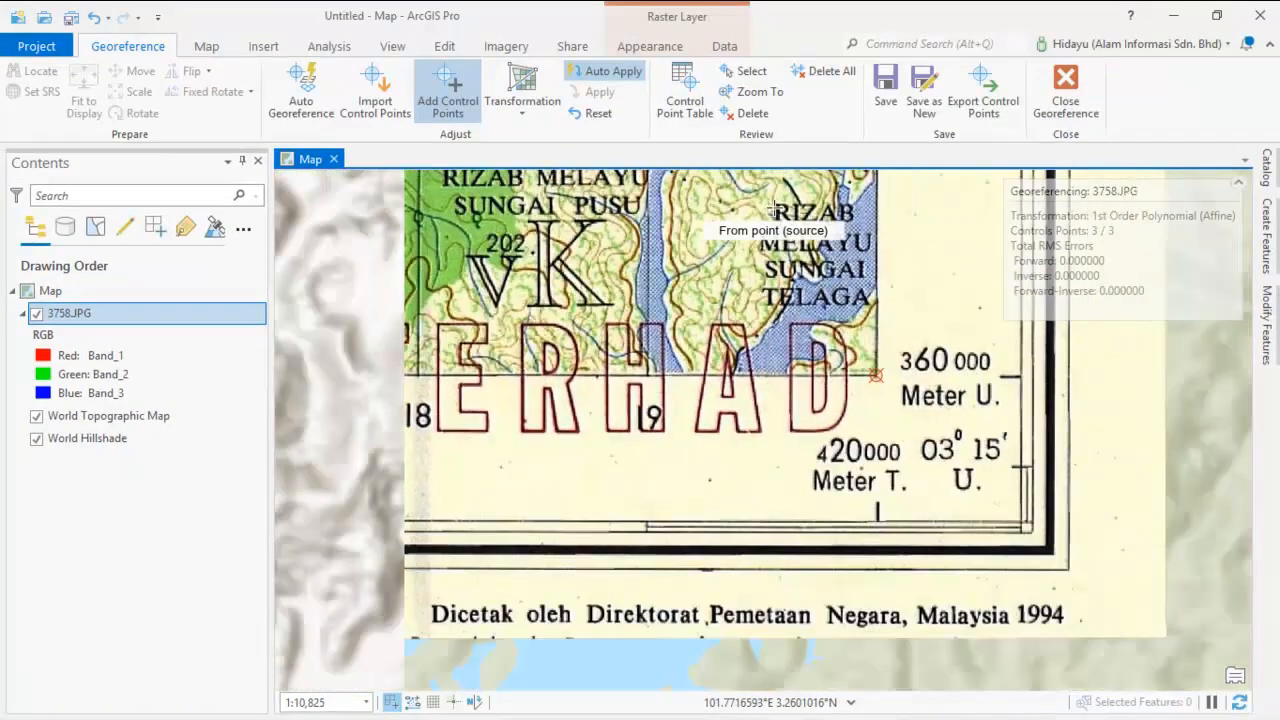
{"action": "right_click", "coordinate": [105, 313]}
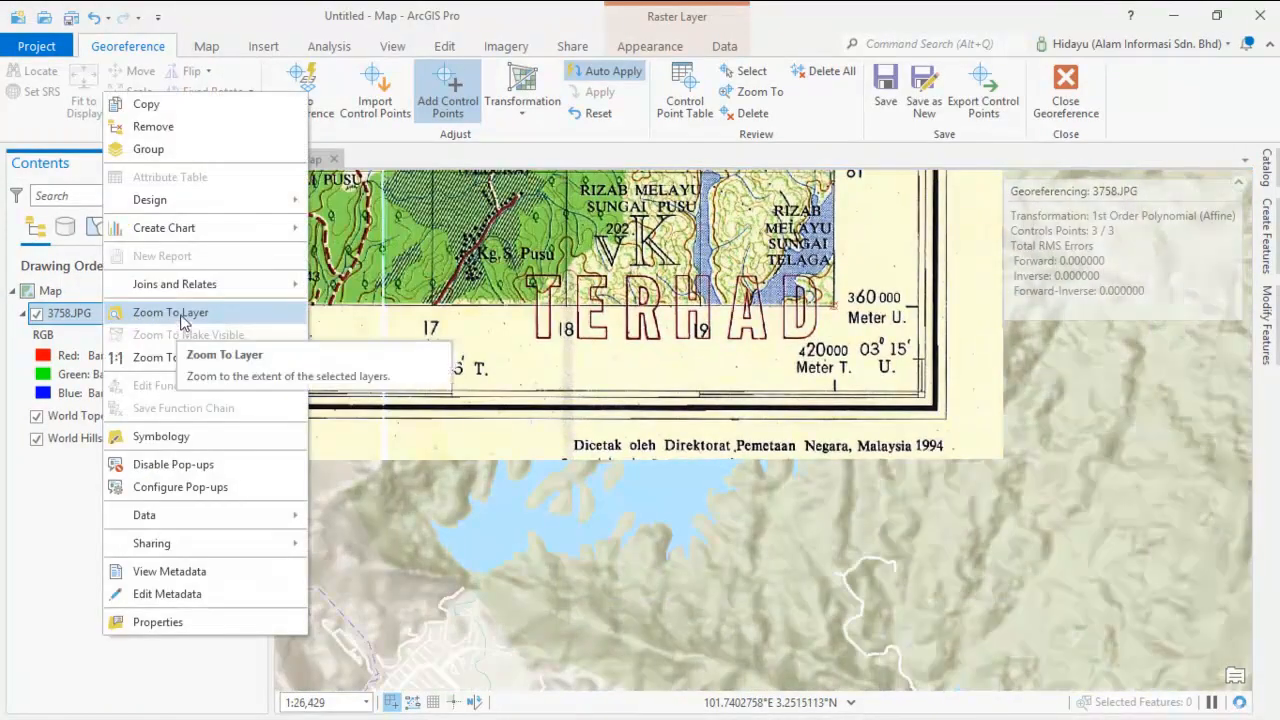
{"action": "left_click", "coordinate": [170, 313]}
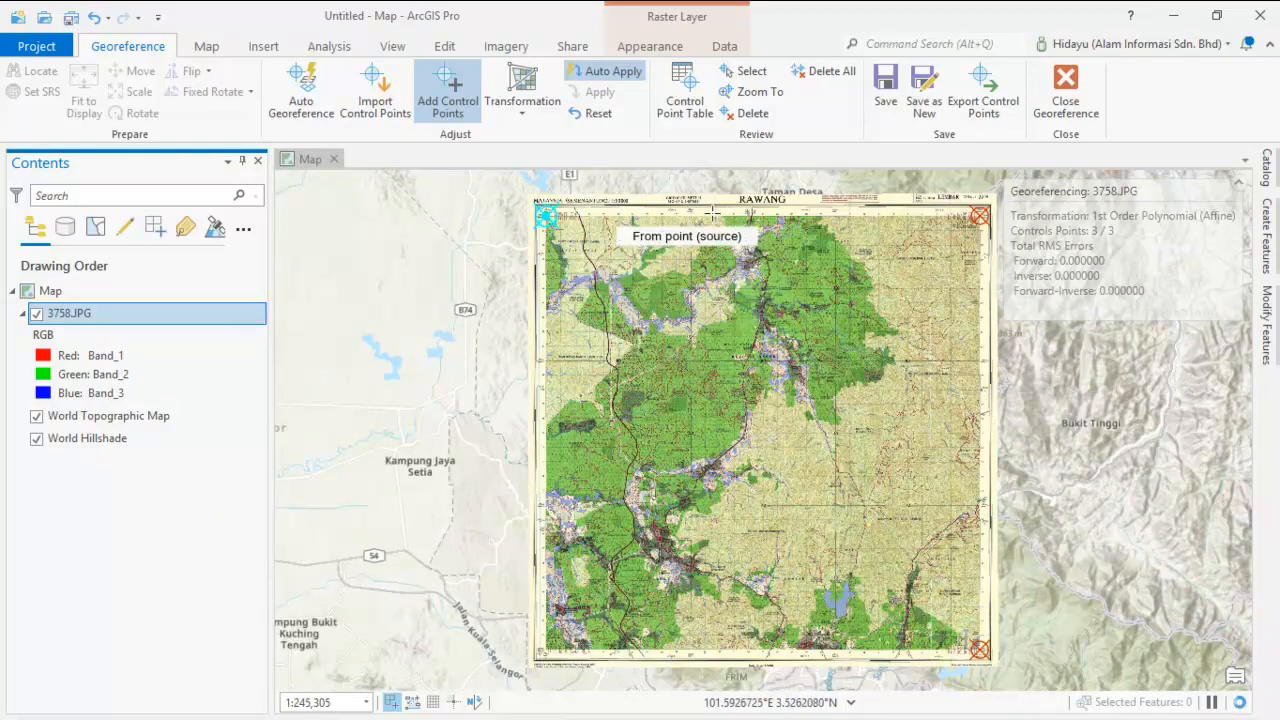
{"action": "scroll", "coordinate": [880, 228], "scroll_direction": "down", "scroll_amount": 2}
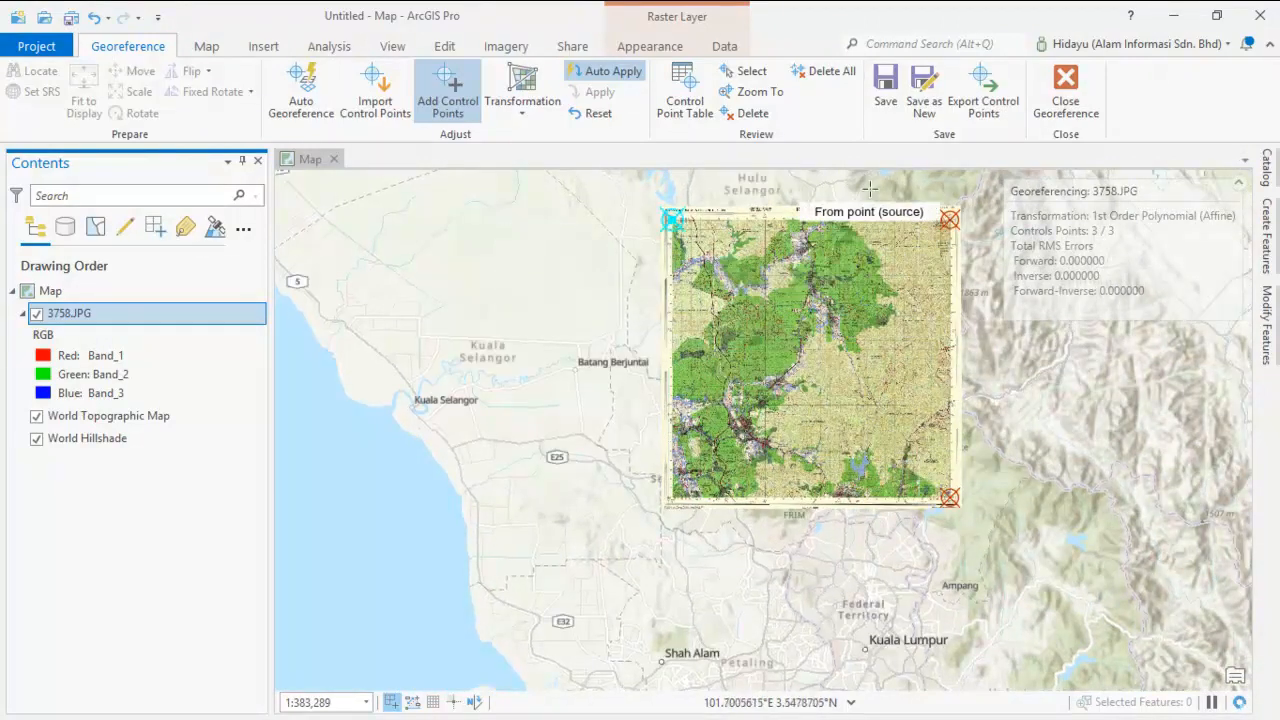
{"action": "scroll", "coordinate": [865, 238], "scroll_direction": "up", "scroll_amount": 4}
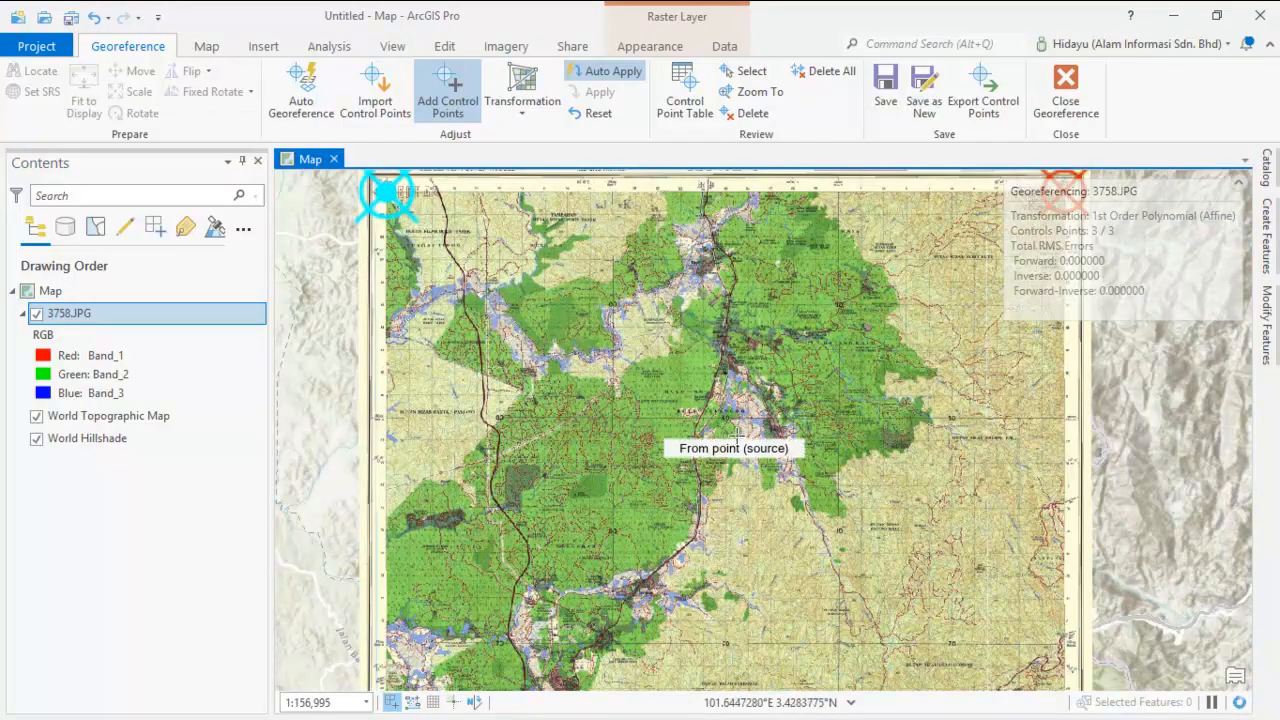
{"action": "scroll", "coordinate": [696, 225], "scroll_direction": "down", "scroll_amount": 3}
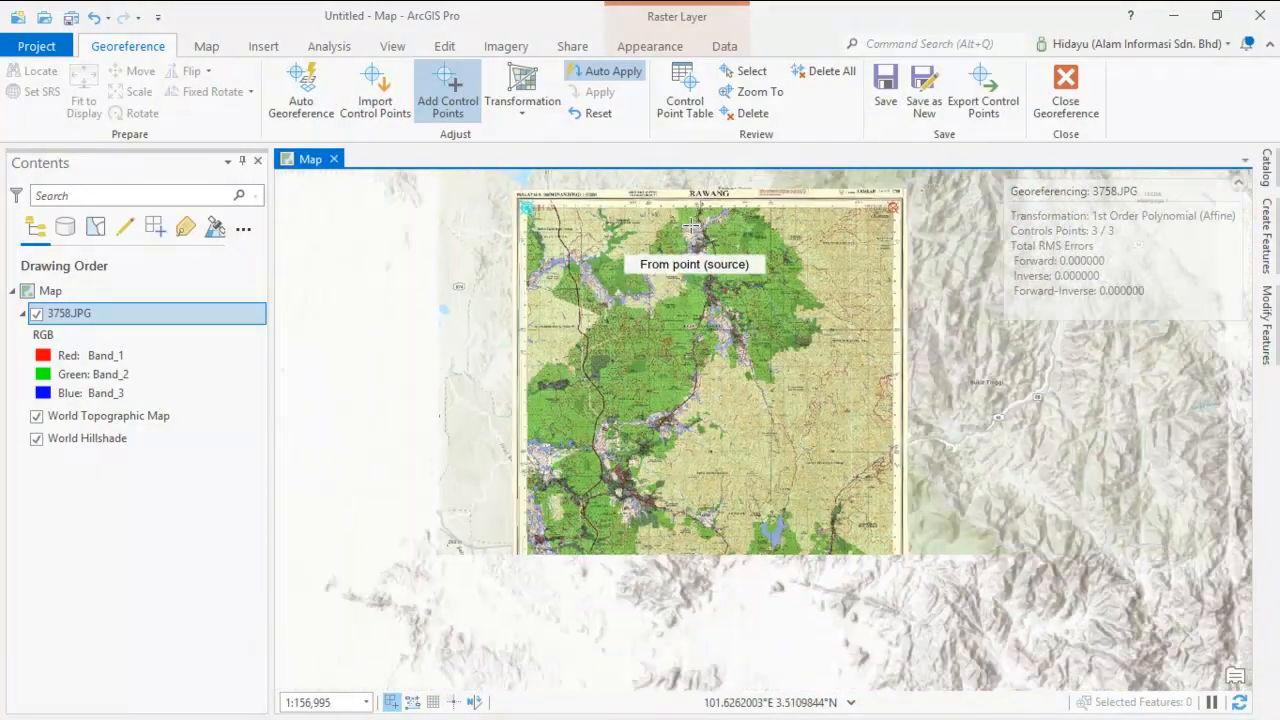
Swipe the 3758.JPG layer vertically and horizontally around the RAWANG title to compare its roads and water bodies with the basemap
{"action": "scroll", "coordinate": [703, 176], "scroll_direction": "up", "scroll_amount": 5}
{"action": "scroll", "coordinate": [733, 207], "scroll_direction": "up", "scroll_amount": 3}
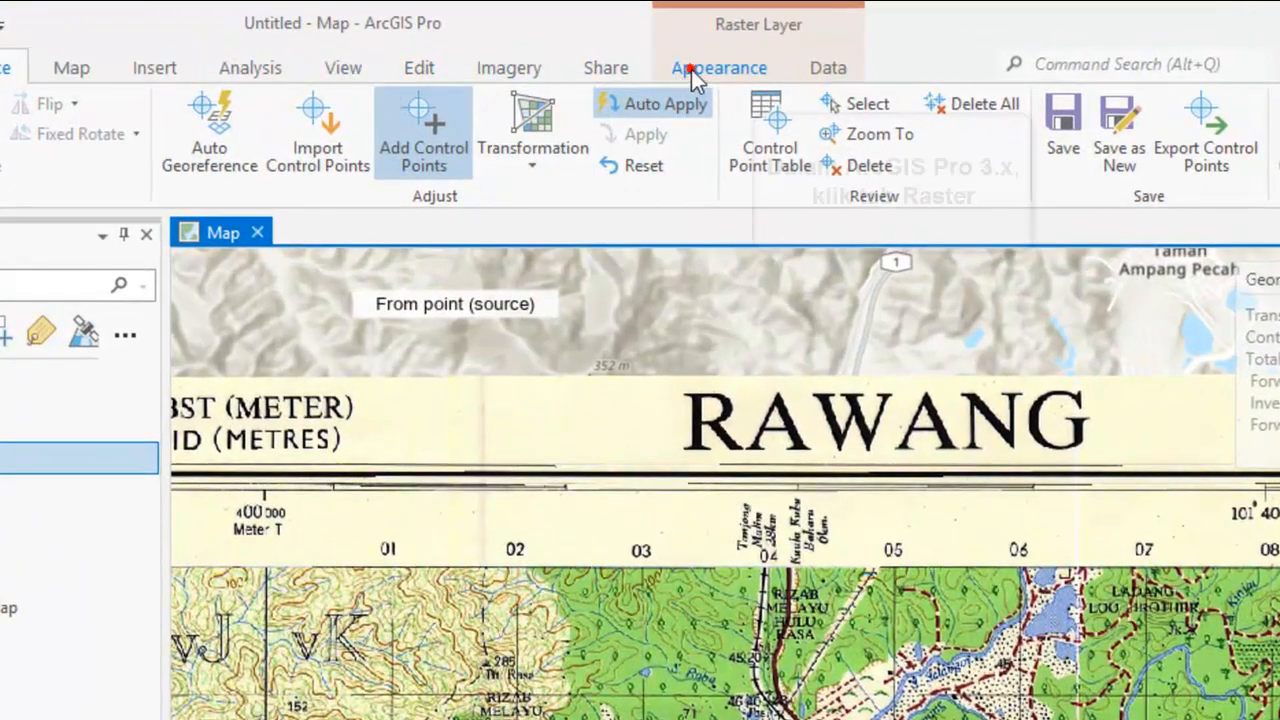
{"action": "left_click", "coordinate": [694, 77]}
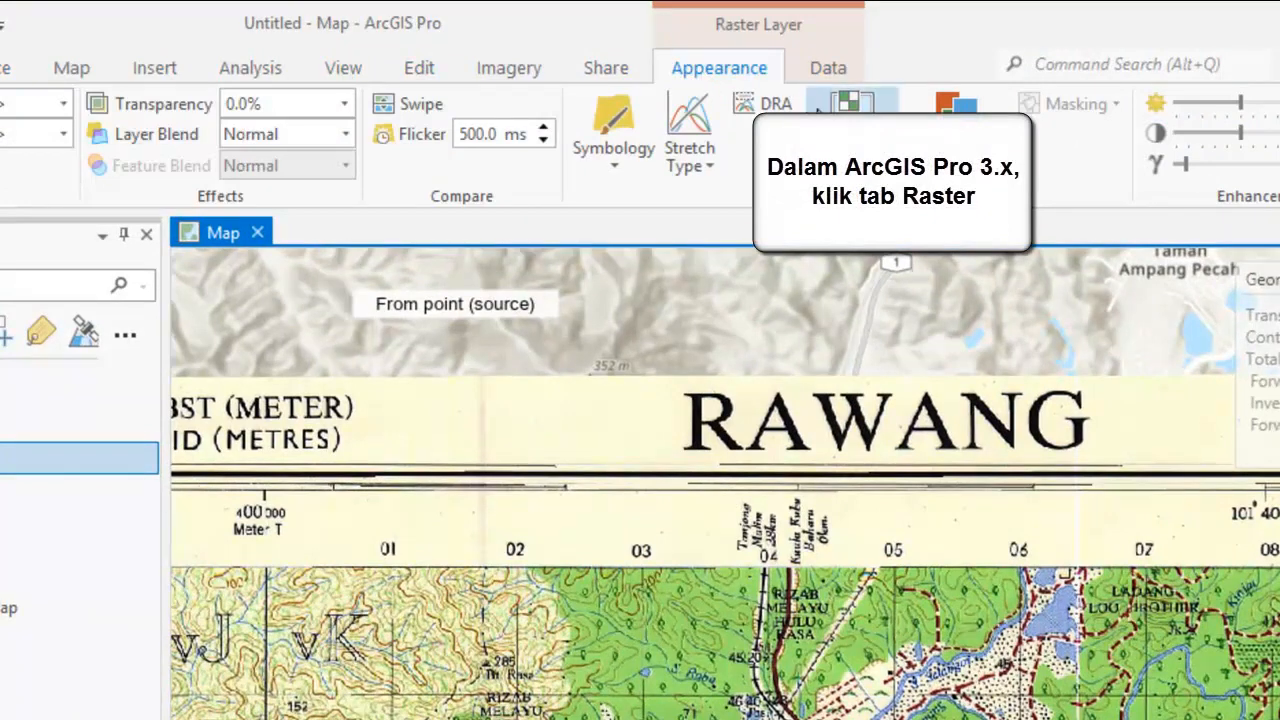
{"action": "left_click", "coordinate": [422, 106]}
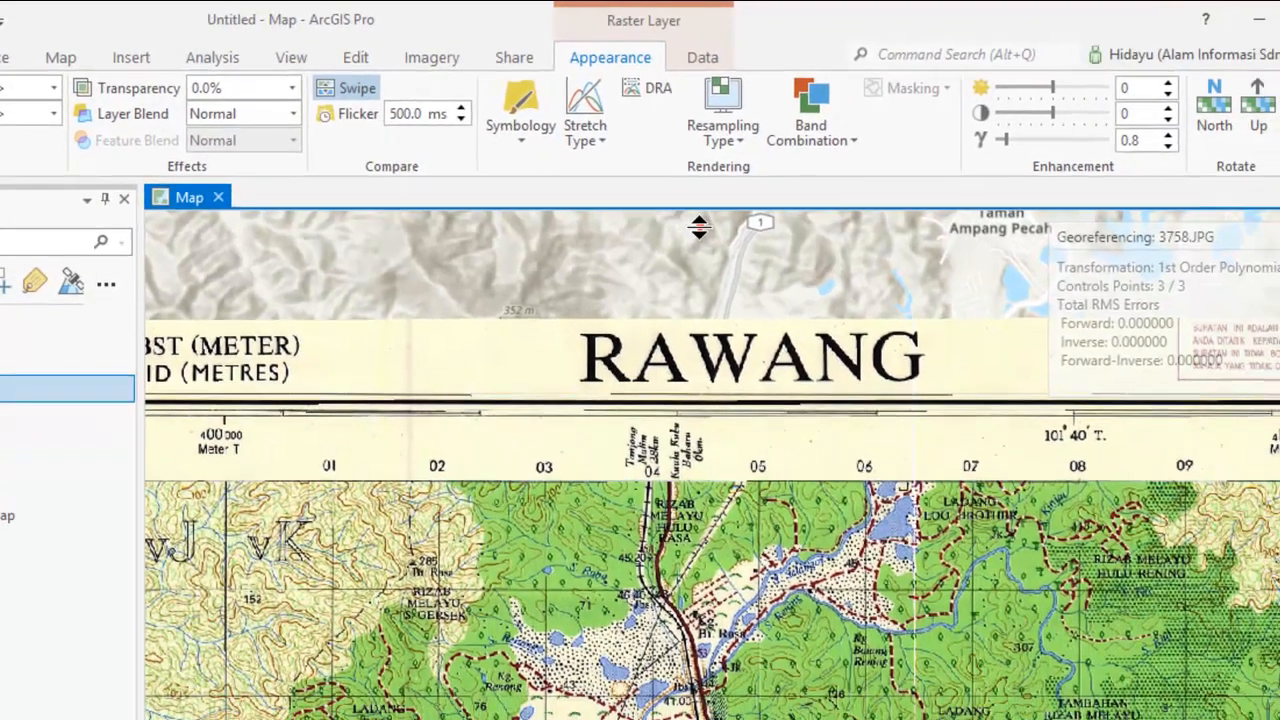
{"action": "left_click", "coordinate": [696, 229]}
{"action": "left_click_drag", "start_coordinate": [694, 242], "coordinate": [796, 666]}
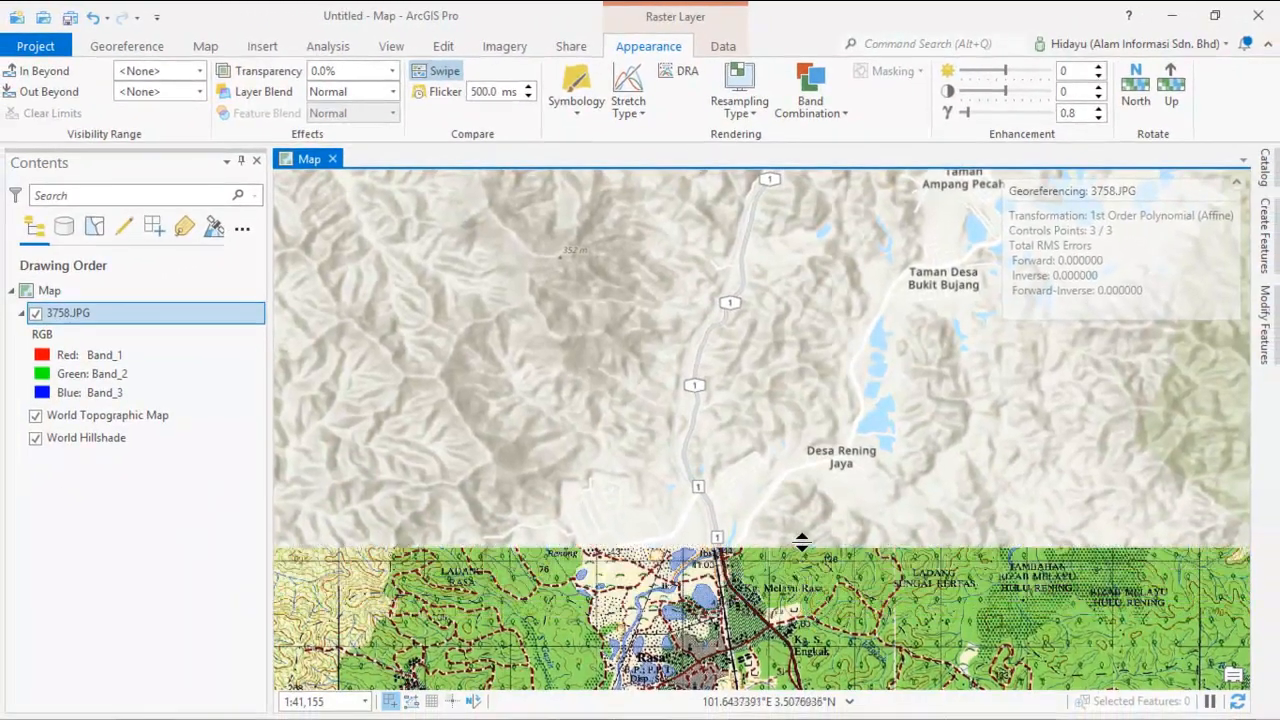
{"action": "left_click_drag", "start_coordinate": [802, 541], "coordinate": [280, 261]}
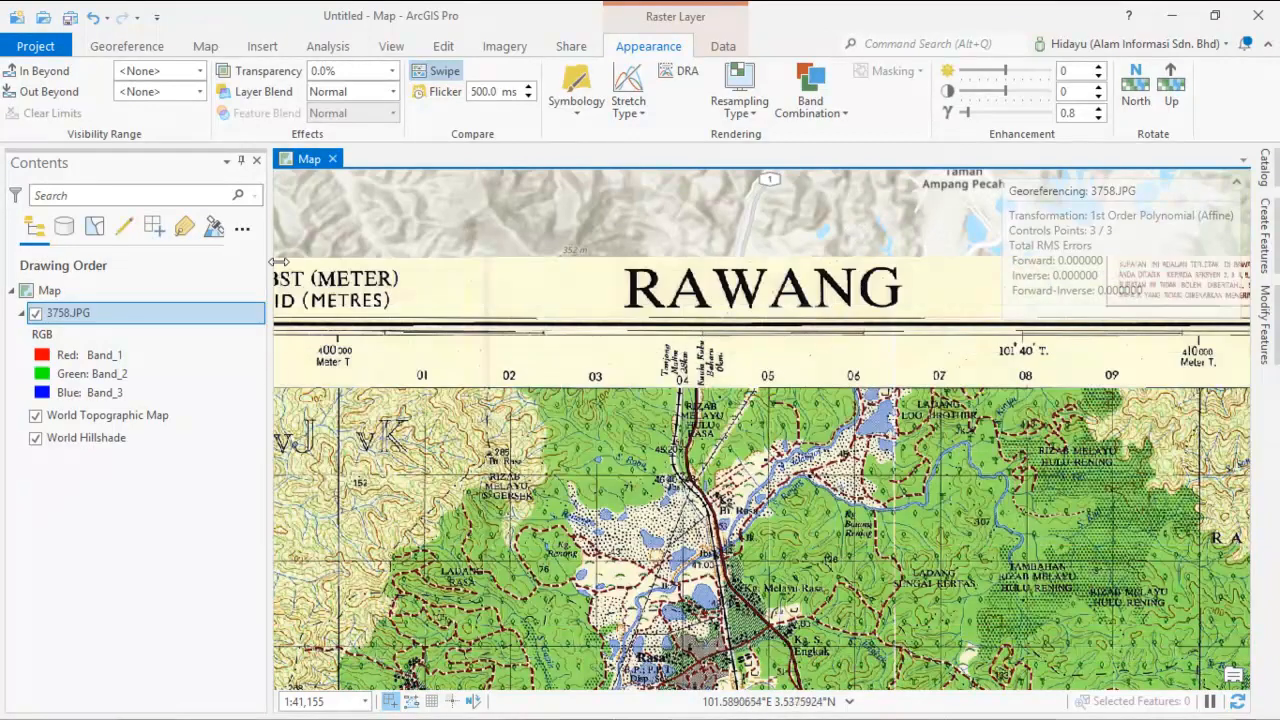
Return to the full extent of 3758.JPG and save its georeferencing to the original raster
{"action": "right_click", "coordinate": [228, 312]}
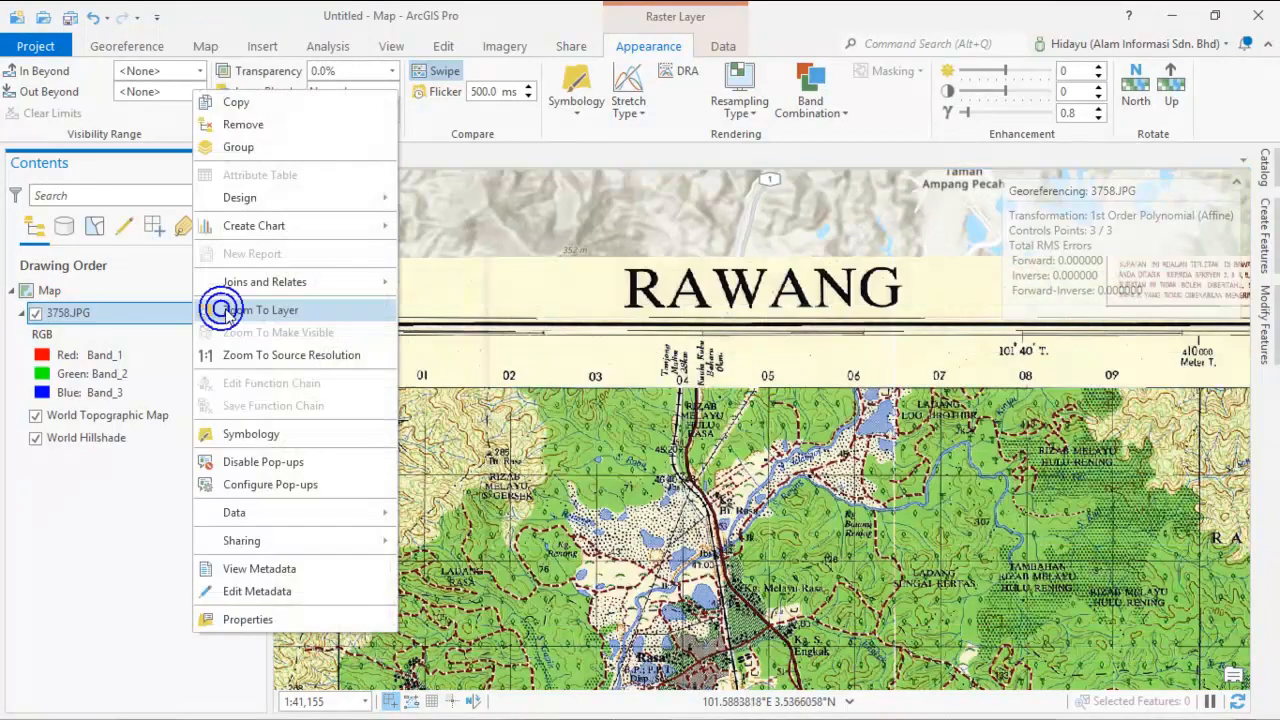
{"action": "left_click", "coordinate": [297, 312]}
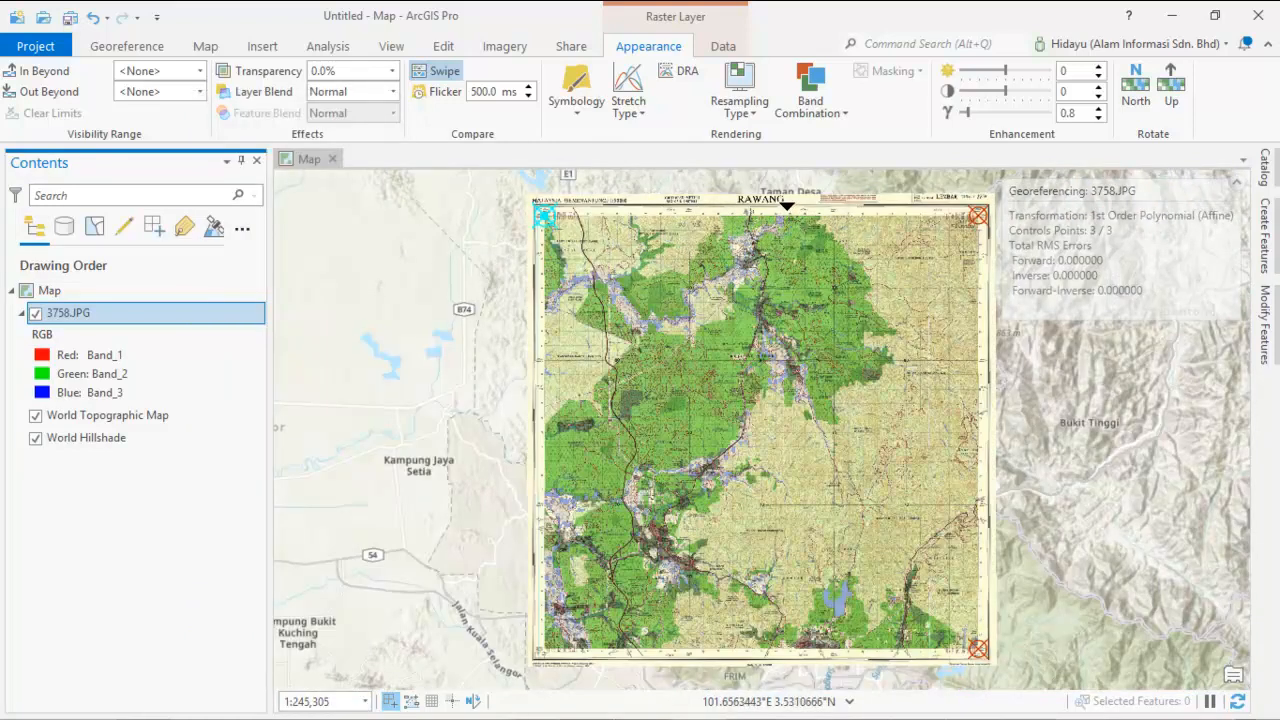
{"action": "left_click", "coordinate": [140, 47]}
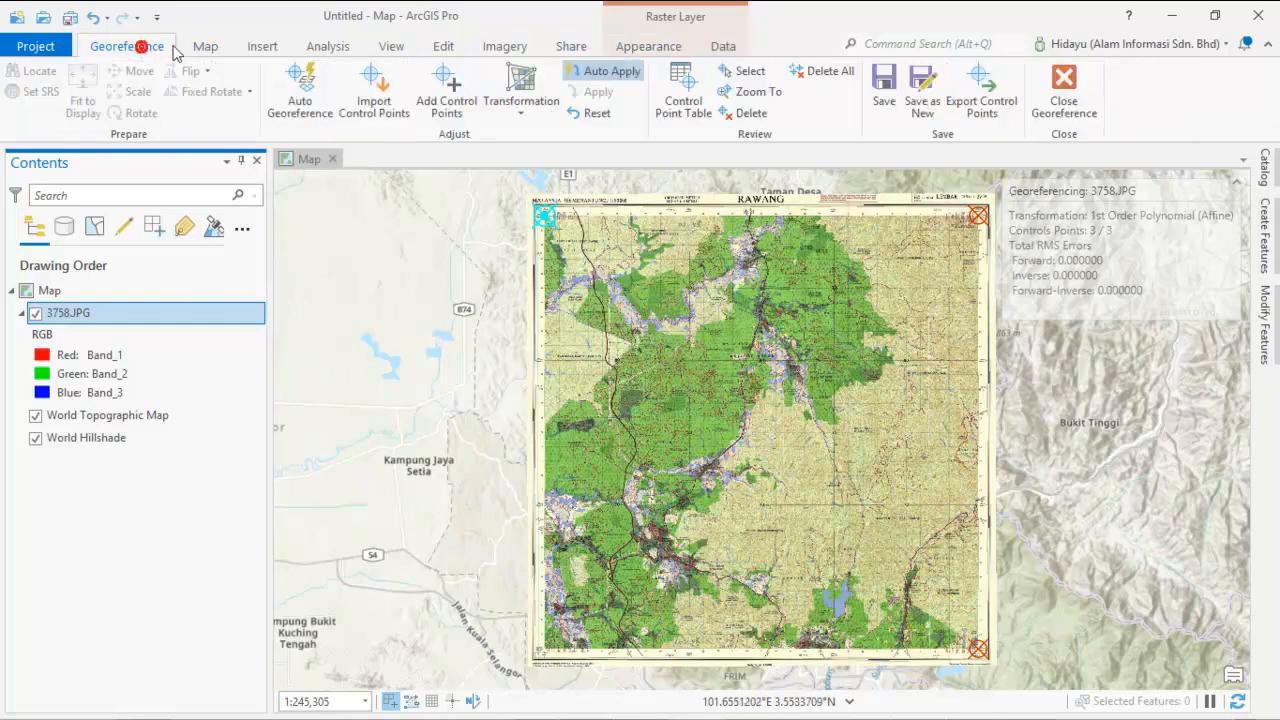
{"action": "left_click", "coordinate": [884, 88]}
{"action": "left_click", "coordinate": [885, 85]}
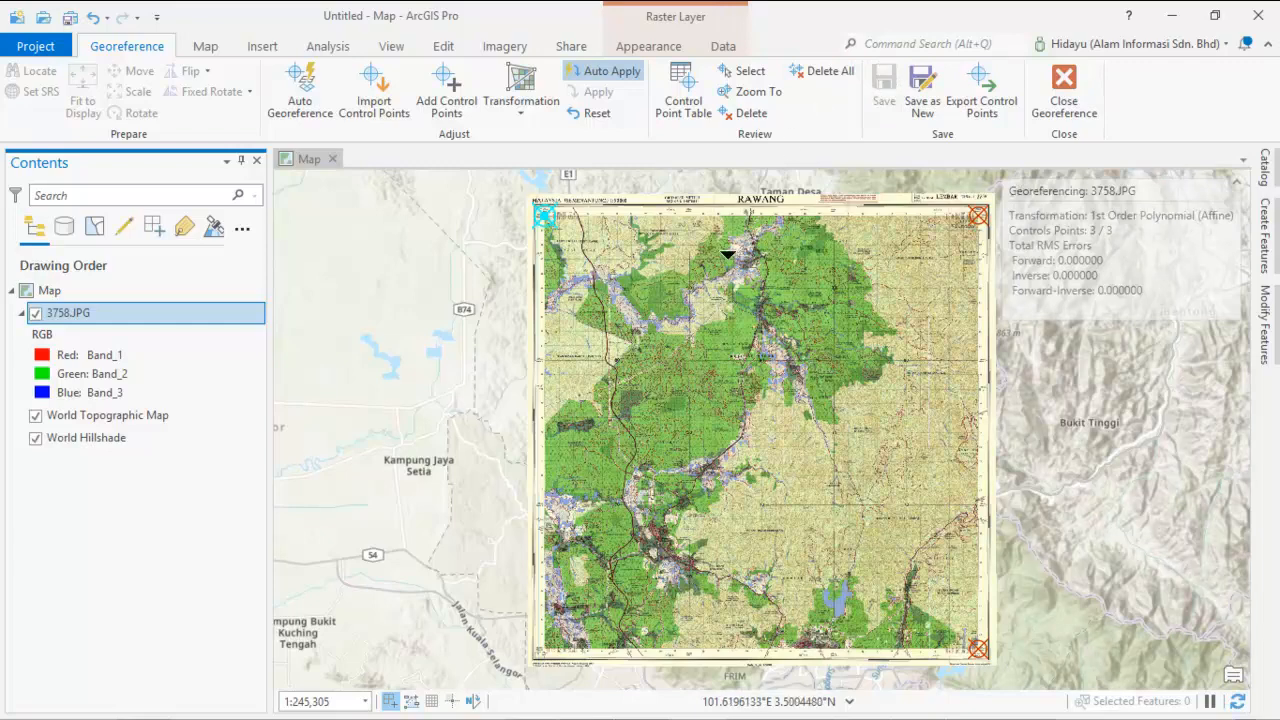
{"action": "scroll", "coordinate": [726, 322], "scroll_direction": "down", "scroll_amount": 2}
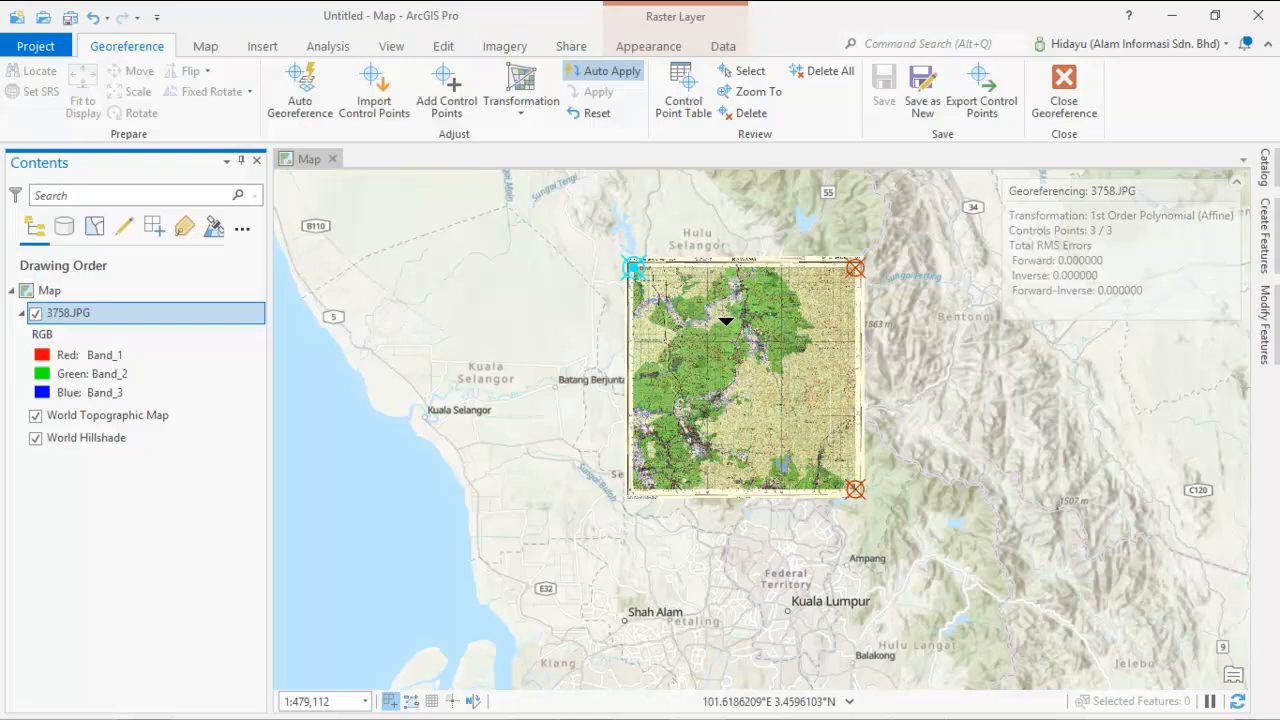
{"action": "scroll", "coordinate": [750, 235], "scroll_direction": "up", "scroll_amount": 2}
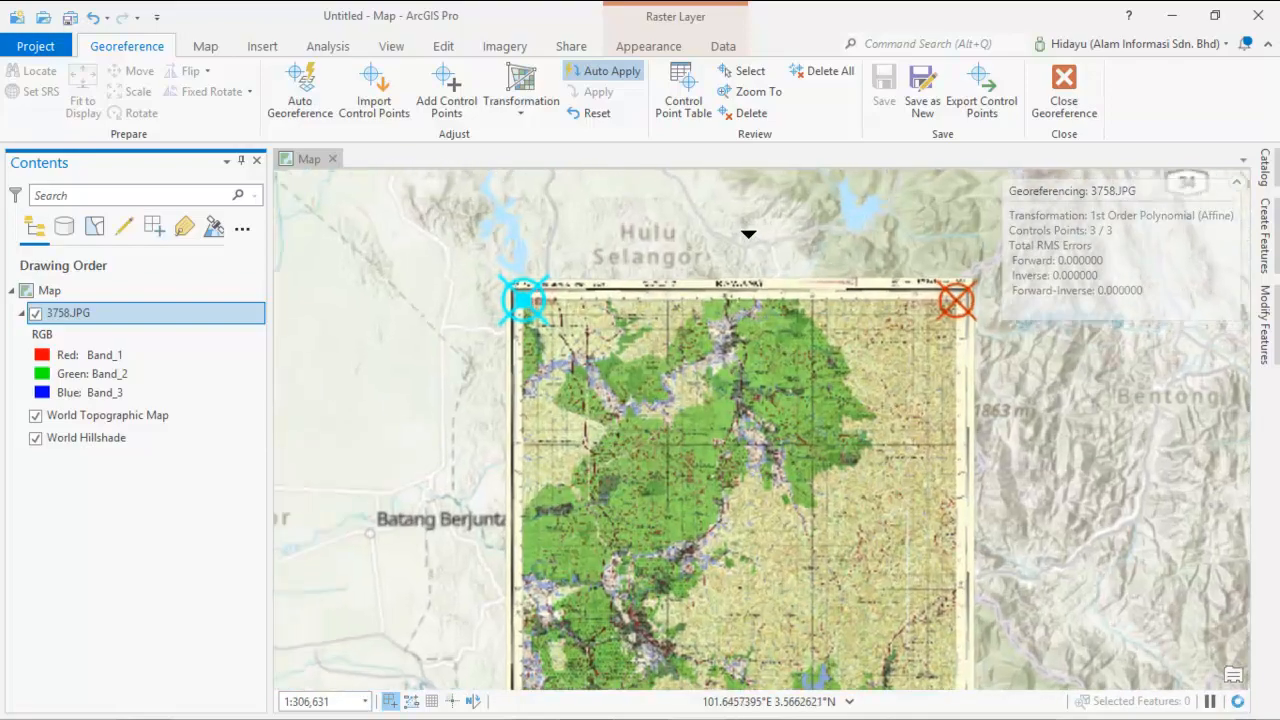